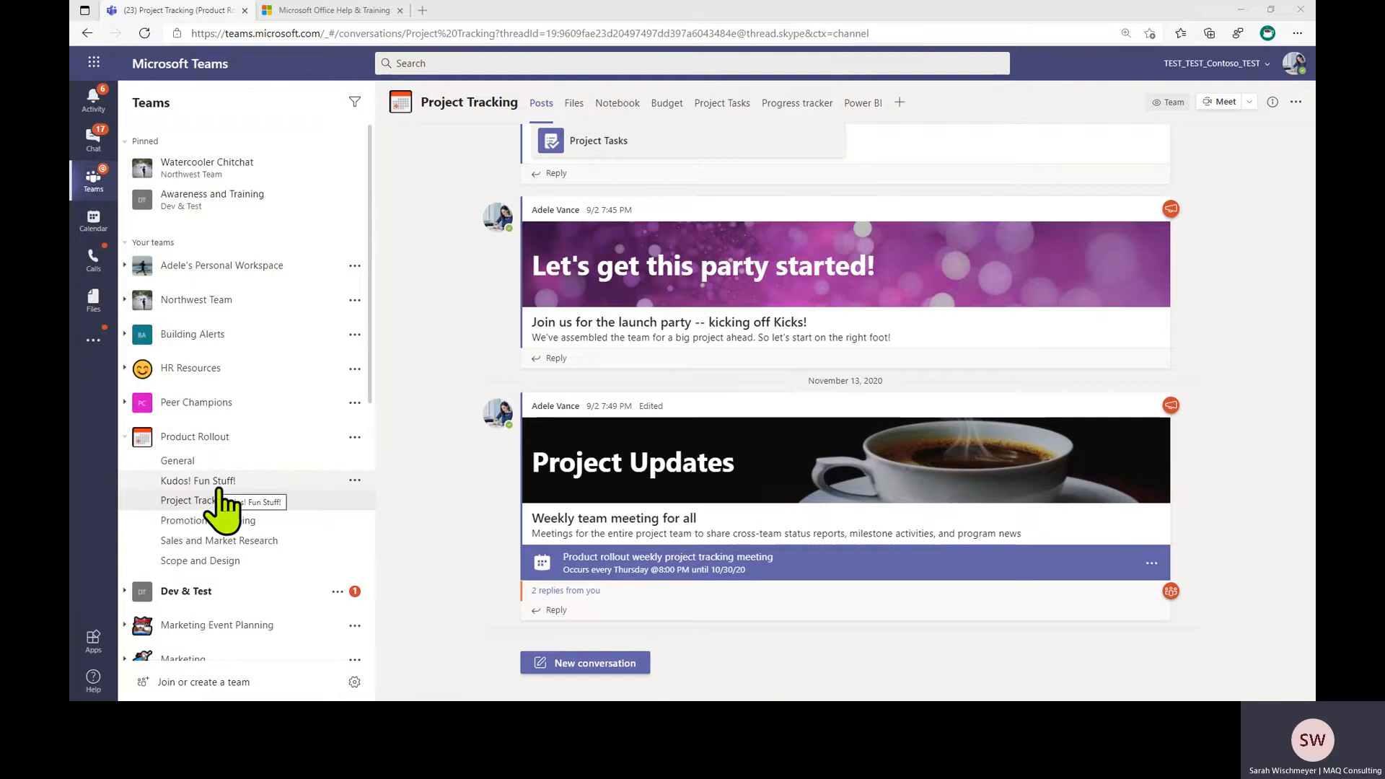
View the Sales and Market Research and Scope and Design channels, and look through the Building Alerts team's channel list
{"action": "left_click", "coordinate": [230, 546]}
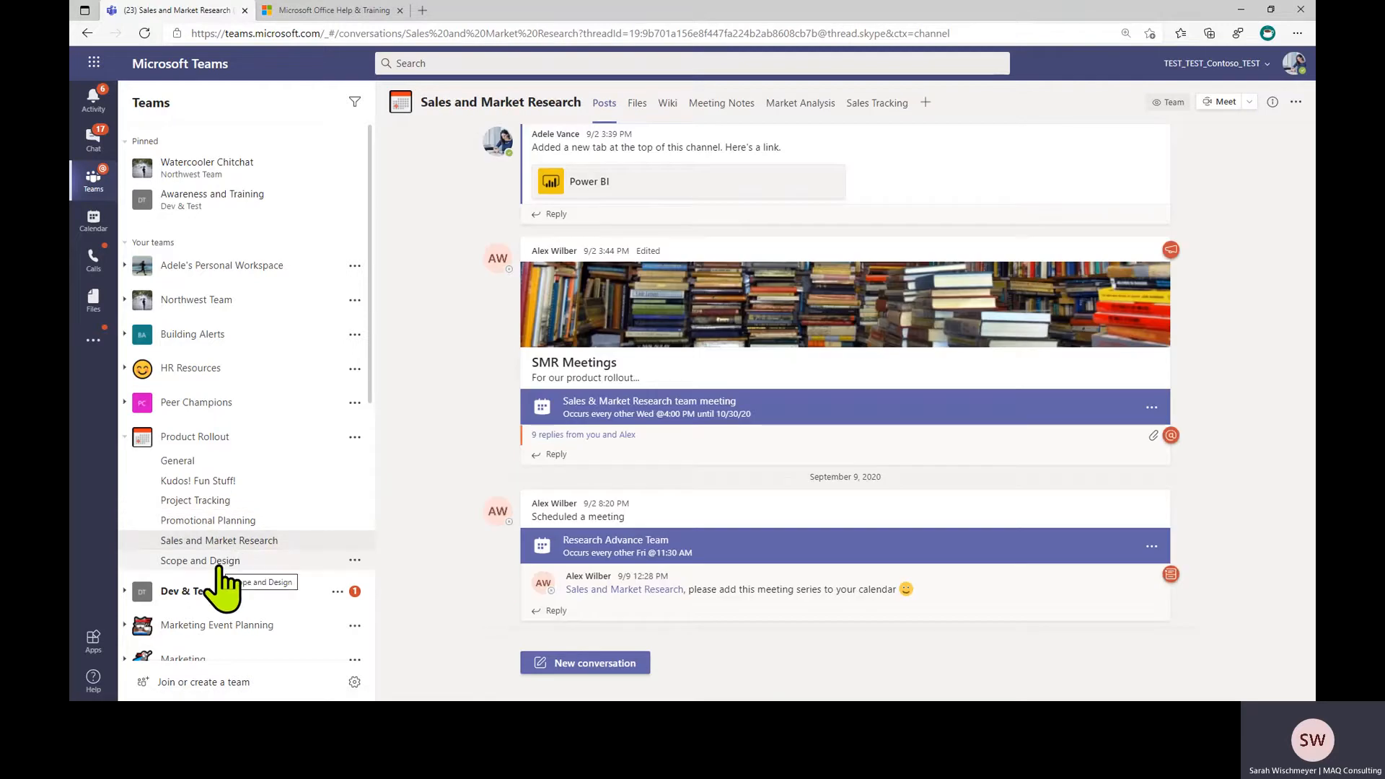
{"action": "left_click", "coordinate": [219, 568]}
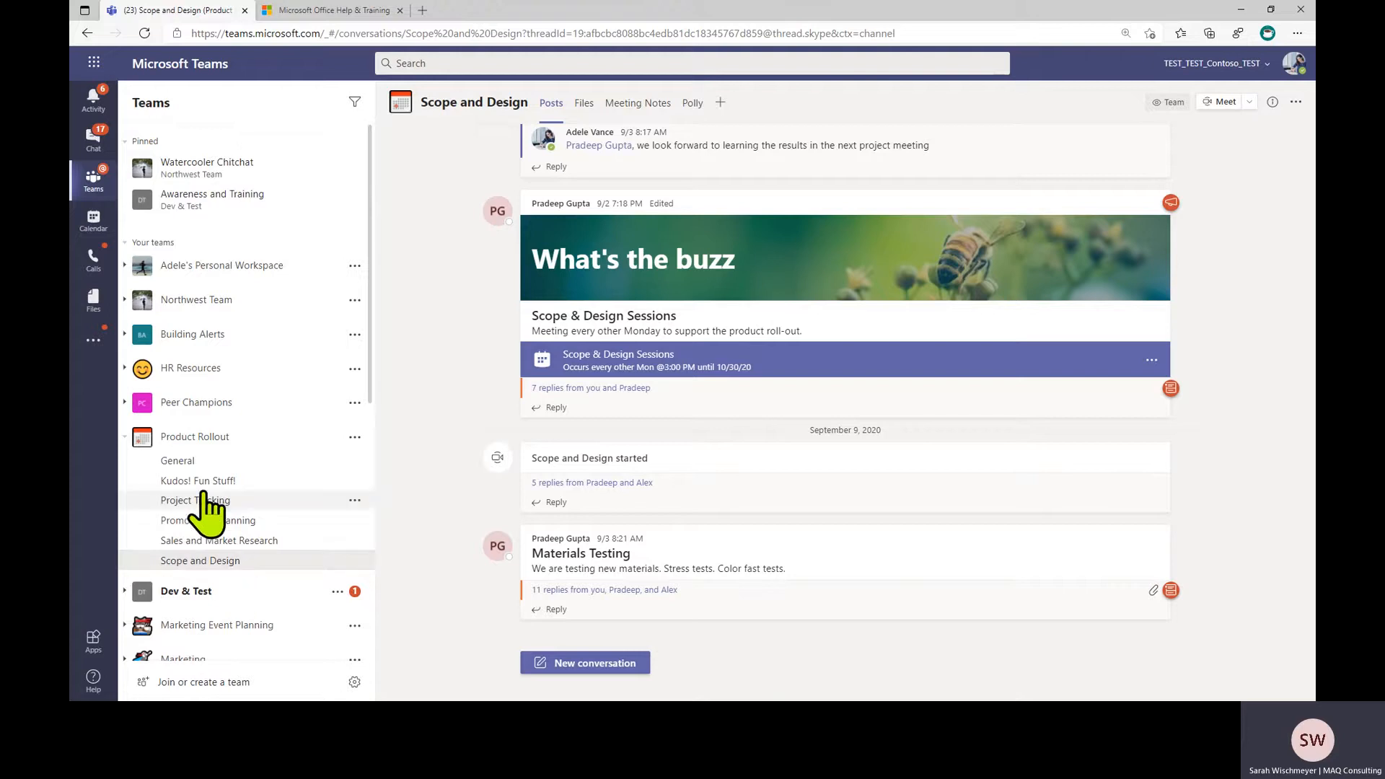
{"action": "left_click", "coordinate": [126, 333]}
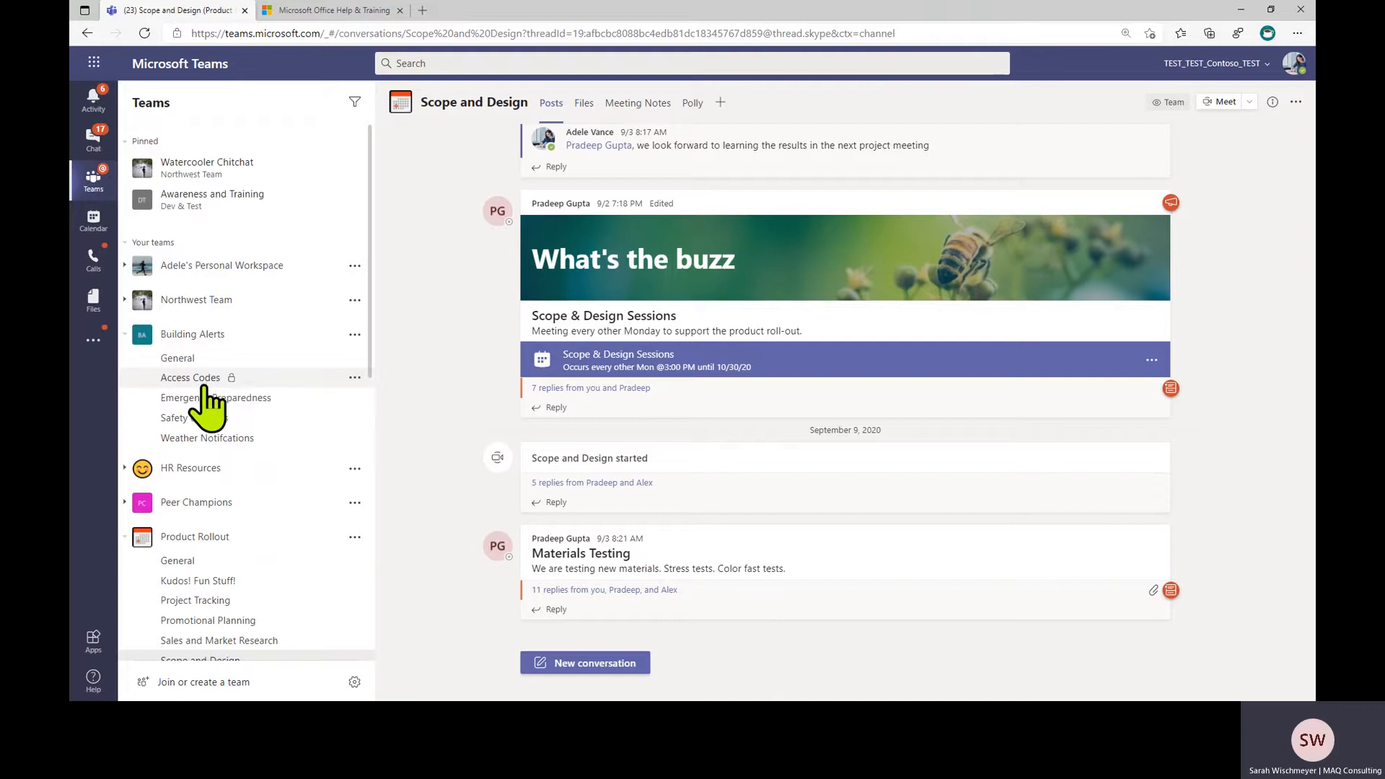
{"action": "left_click", "coordinate": [124, 334]}
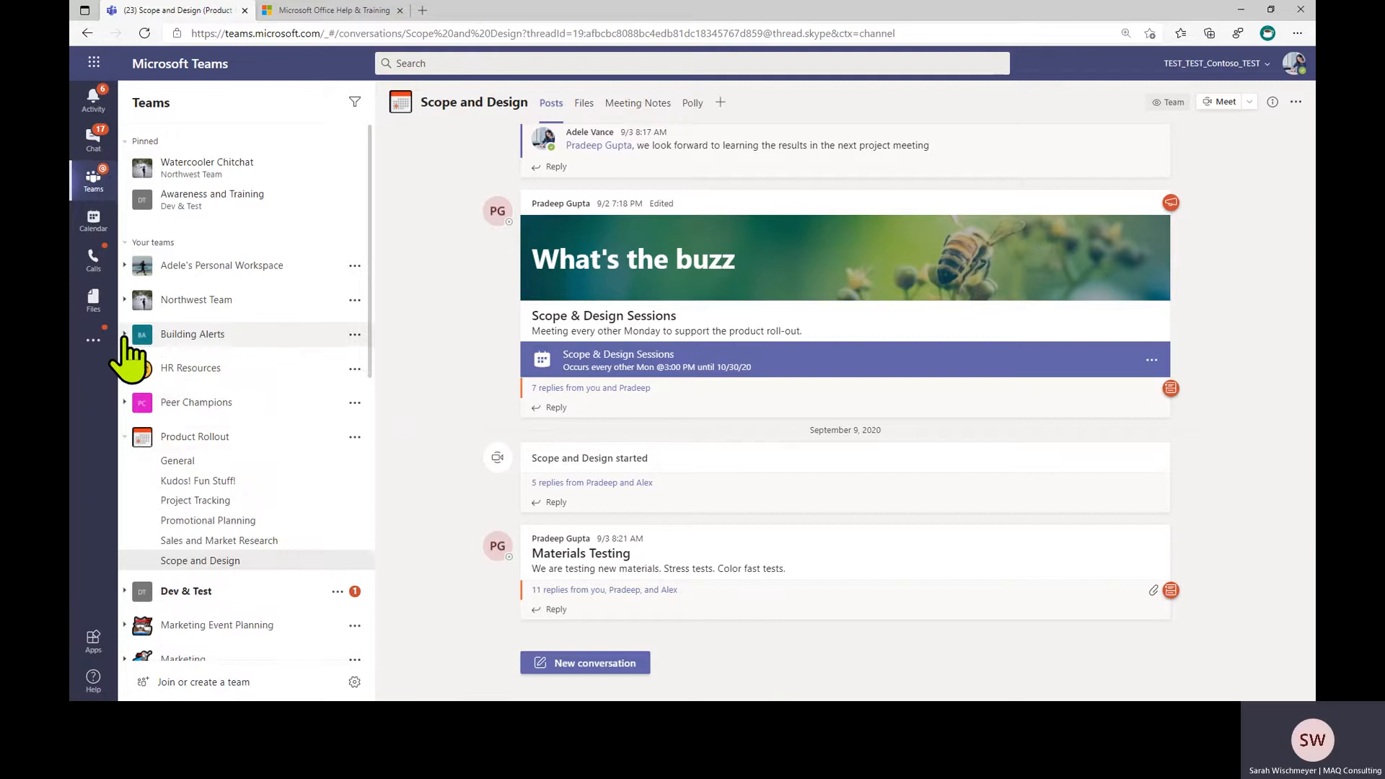
Collapse the Product Rollout team and look through the channels of the Dev & Test team
{"action": "left_click", "coordinate": [124, 436]}
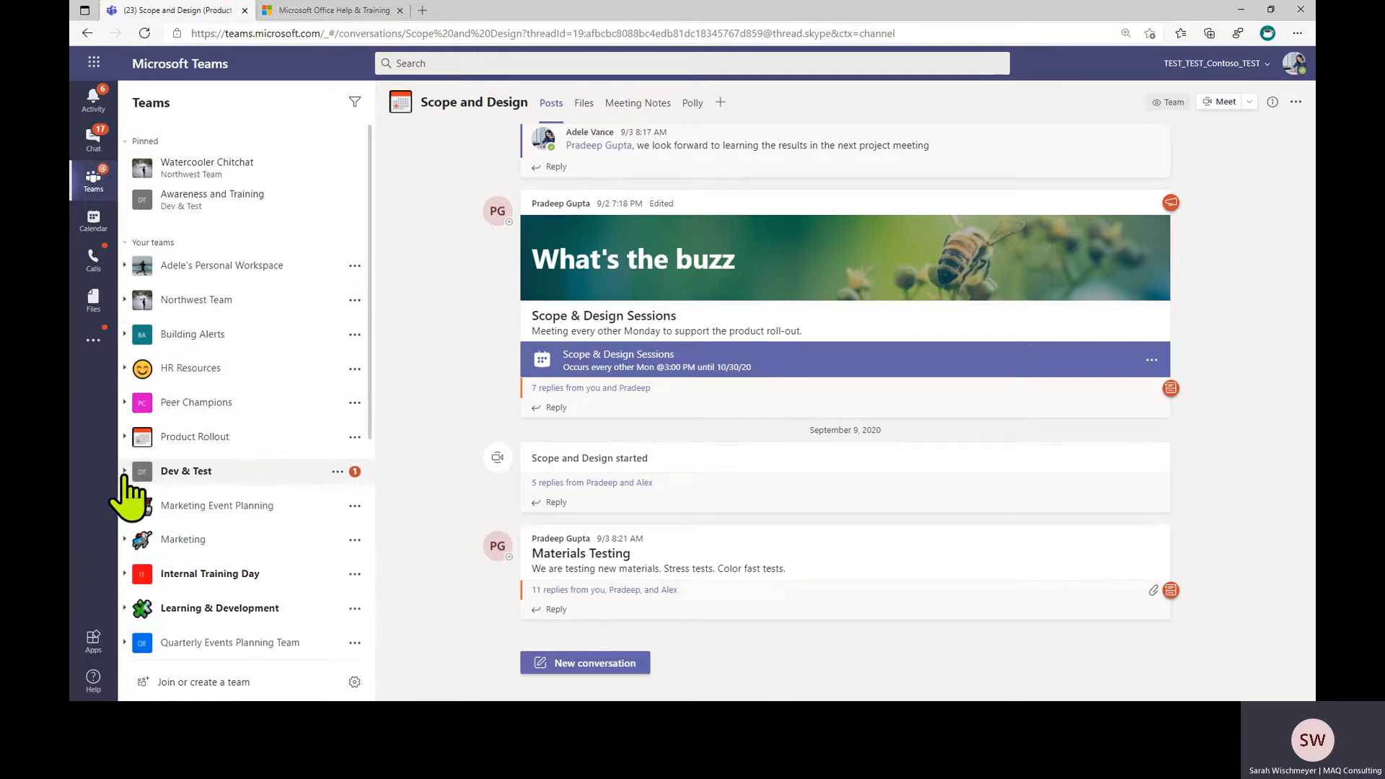
{"action": "left_click", "coordinate": [126, 472]}
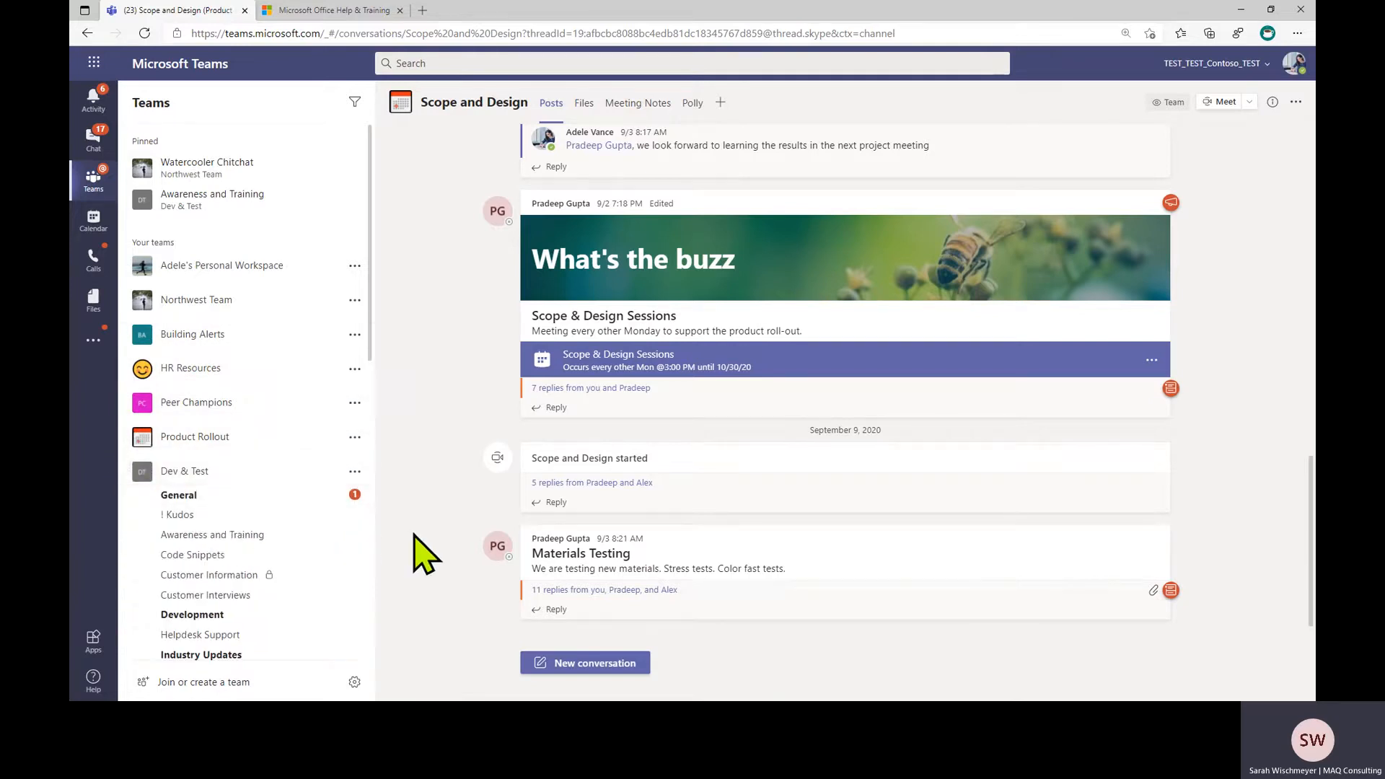
{"action": "left_click_drag", "start_coordinate": [369, 354], "coordinate": [380, 451]}
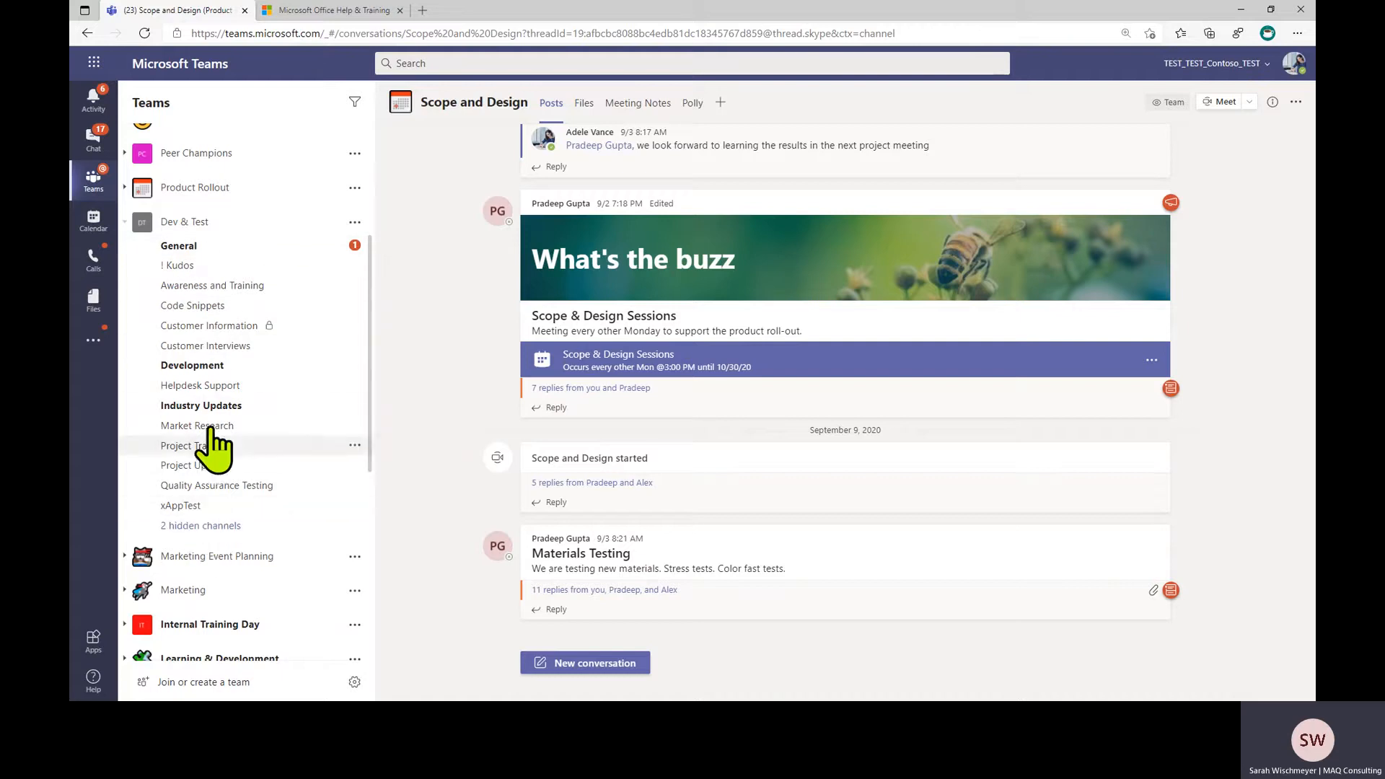
{"action": "left_click", "coordinate": [128, 225]}
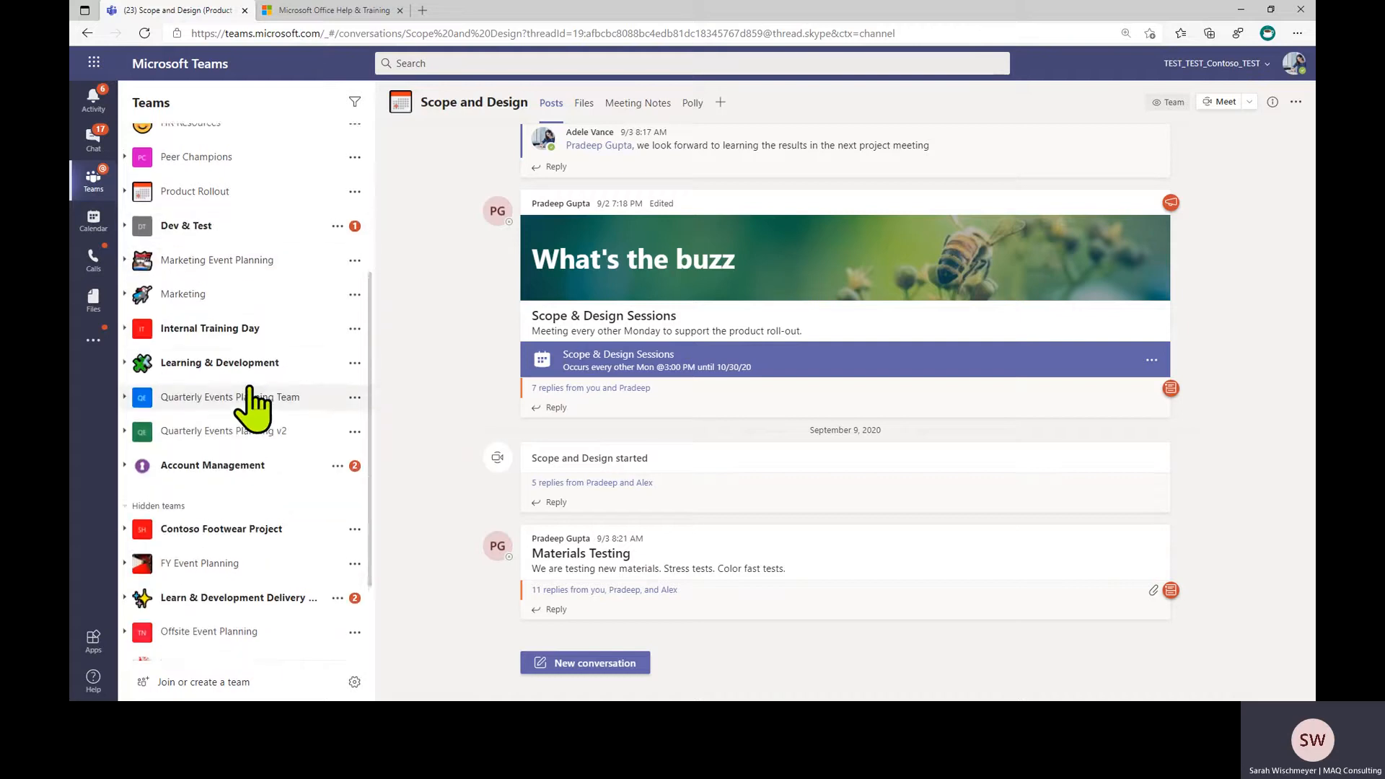
{"action": "scroll", "coordinate": [249, 401], "scroll_direction": "up", "scroll_amount": 5}
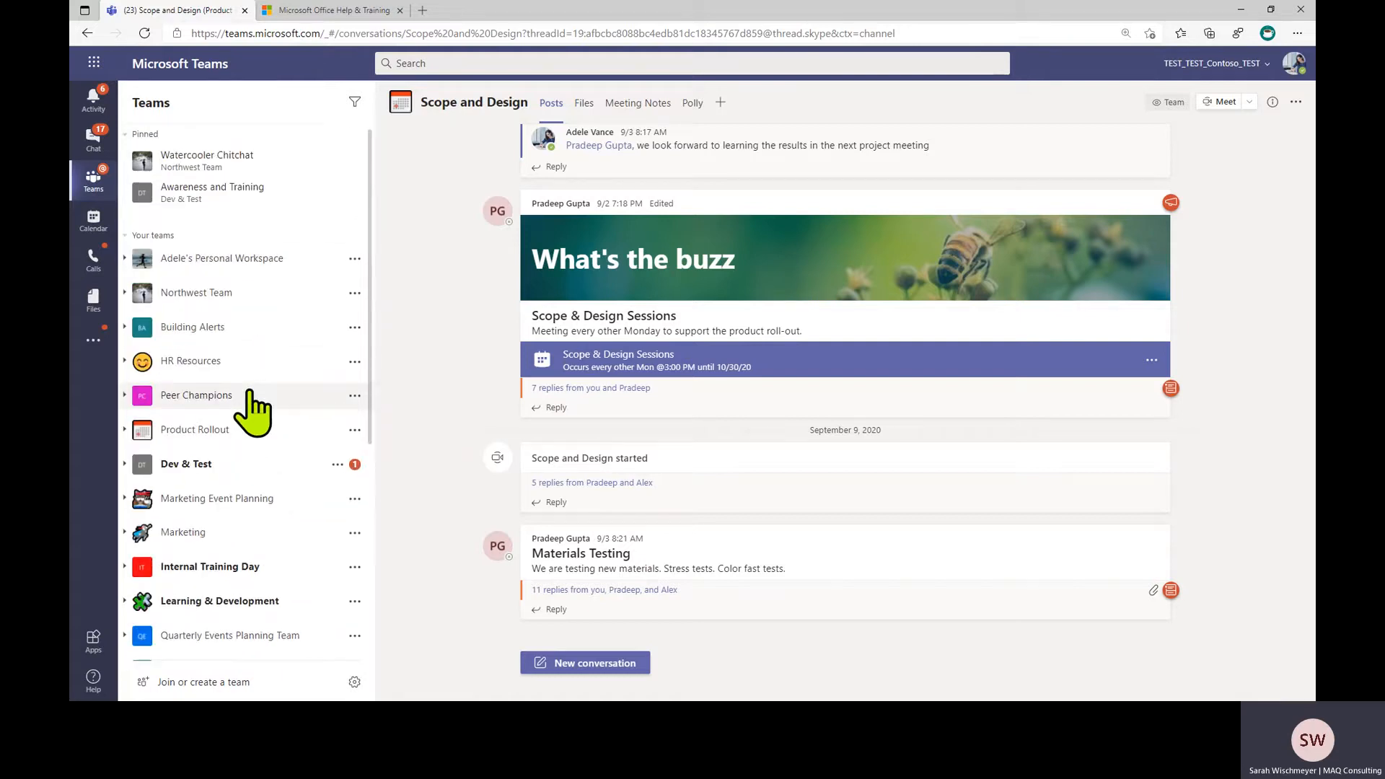
Open the My Tasks page in the General channel of the personal workspace team
{"action": "left_click", "coordinate": [124, 261]}
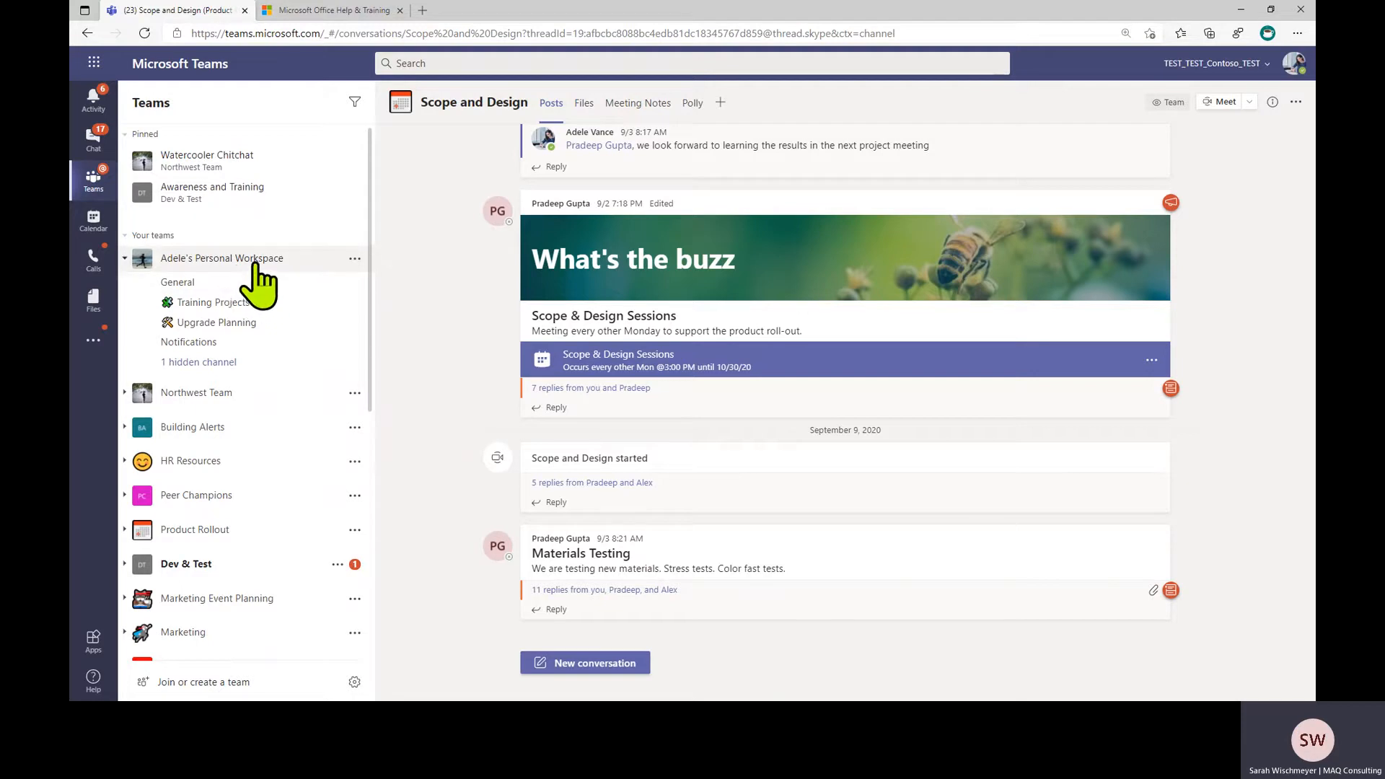
{"action": "left_click", "coordinate": [205, 285]}
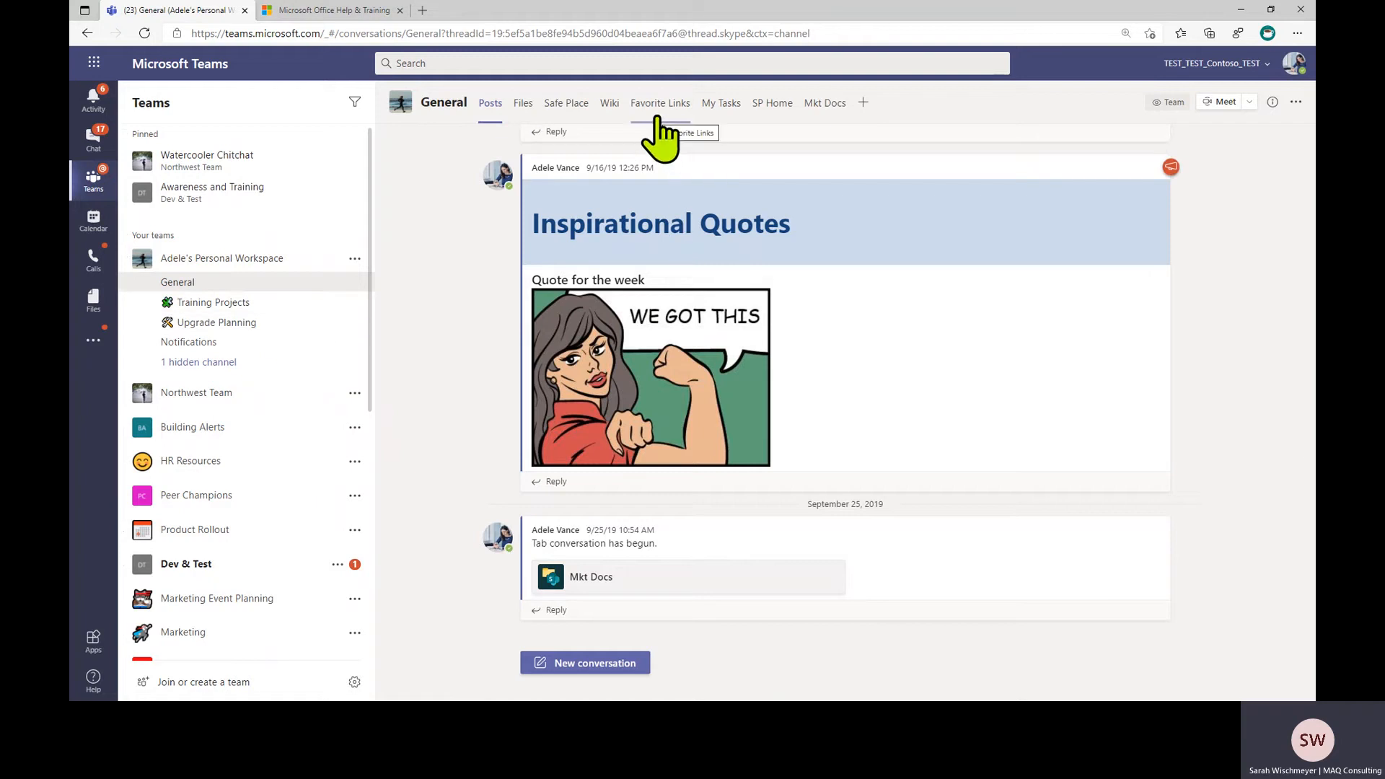
{"action": "left_click", "coordinate": [714, 110]}
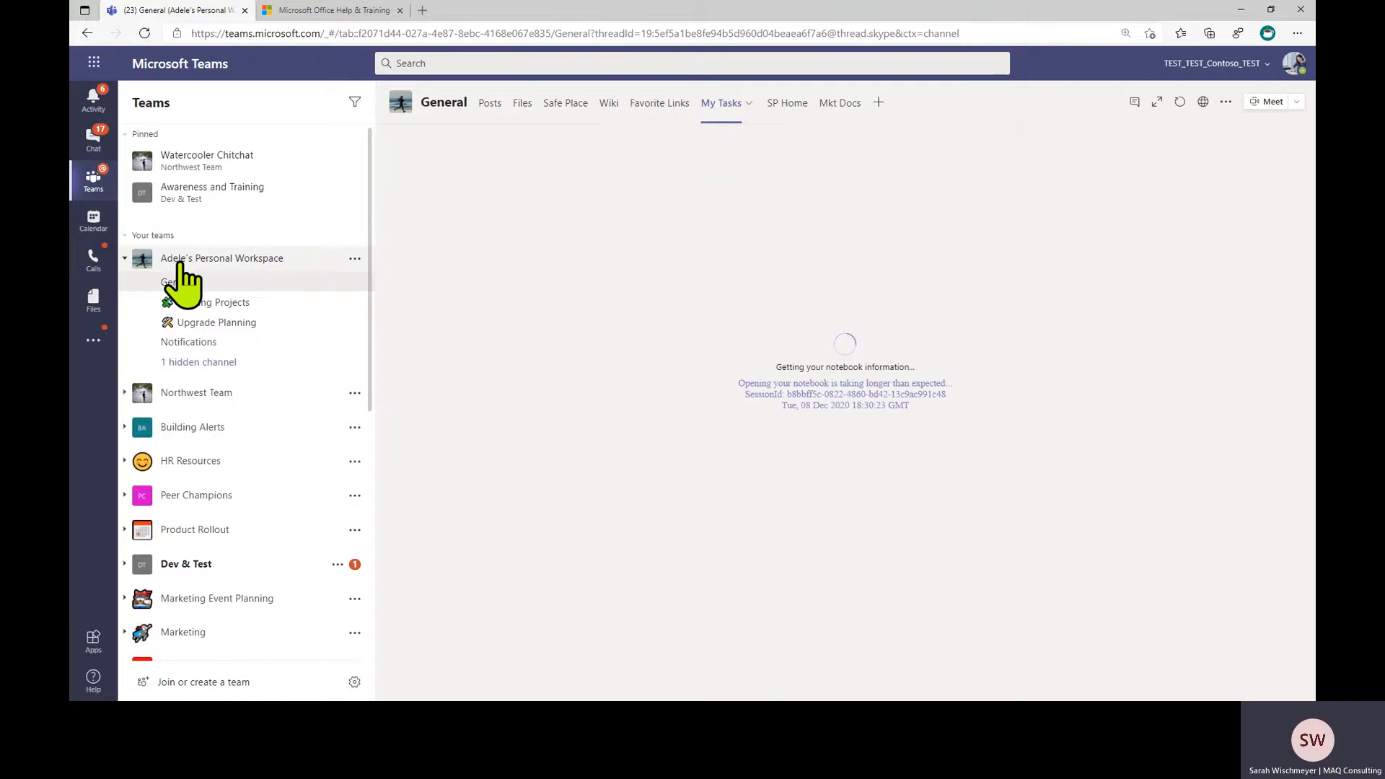
Collapse the personal workspace team and open the Project Tracking channel of Product Rollout
{"action": "left_click", "coordinate": [127, 260]}
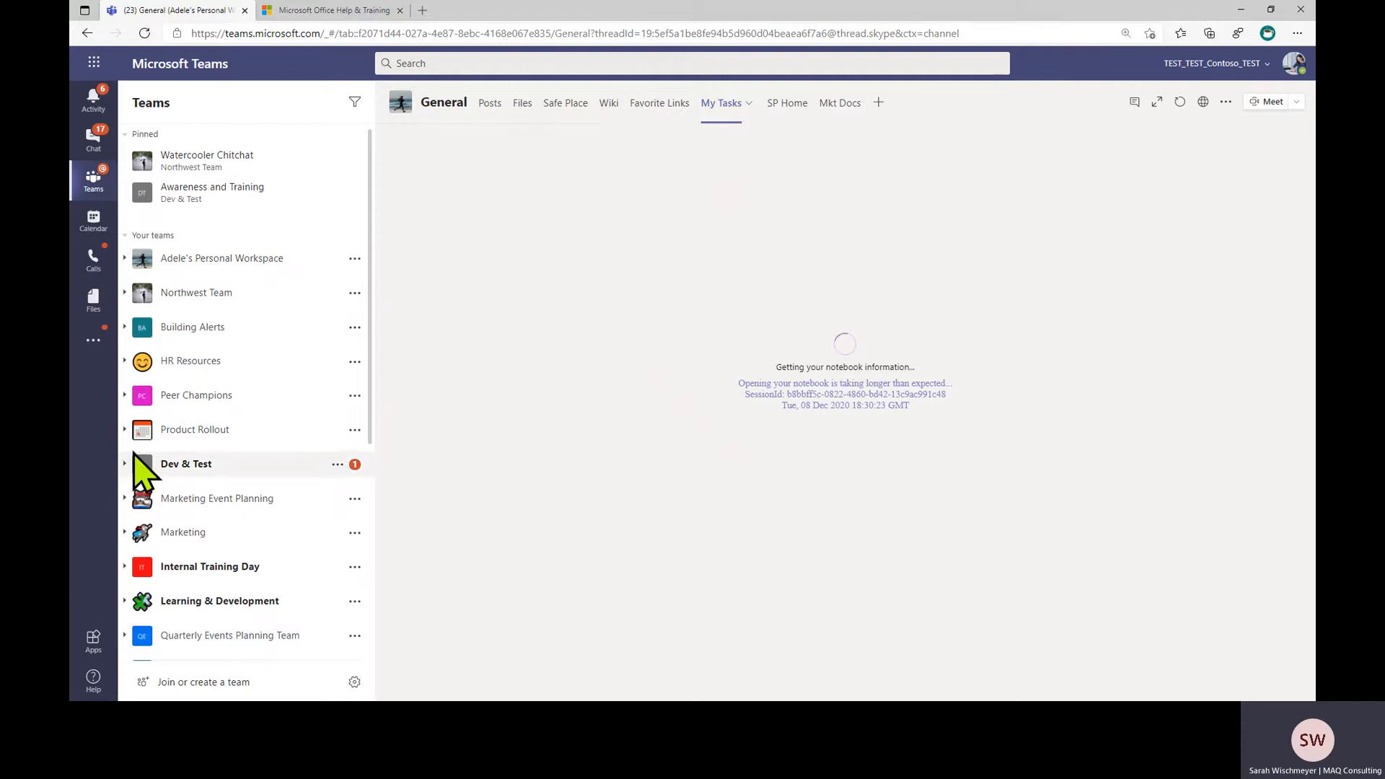
{"action": "left_click", "coordinate": [129, 431]}
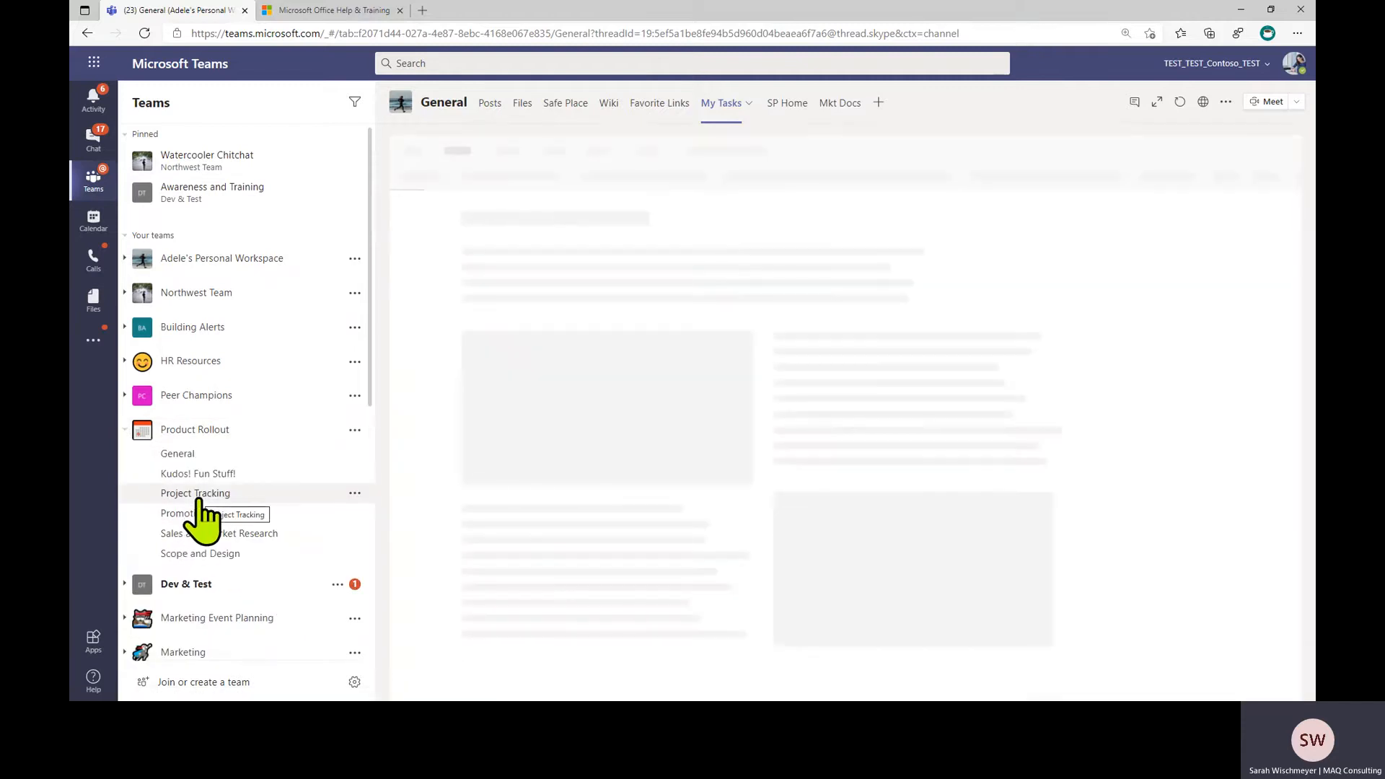
{"action": "left_click", "coordinate": [200, 499]}
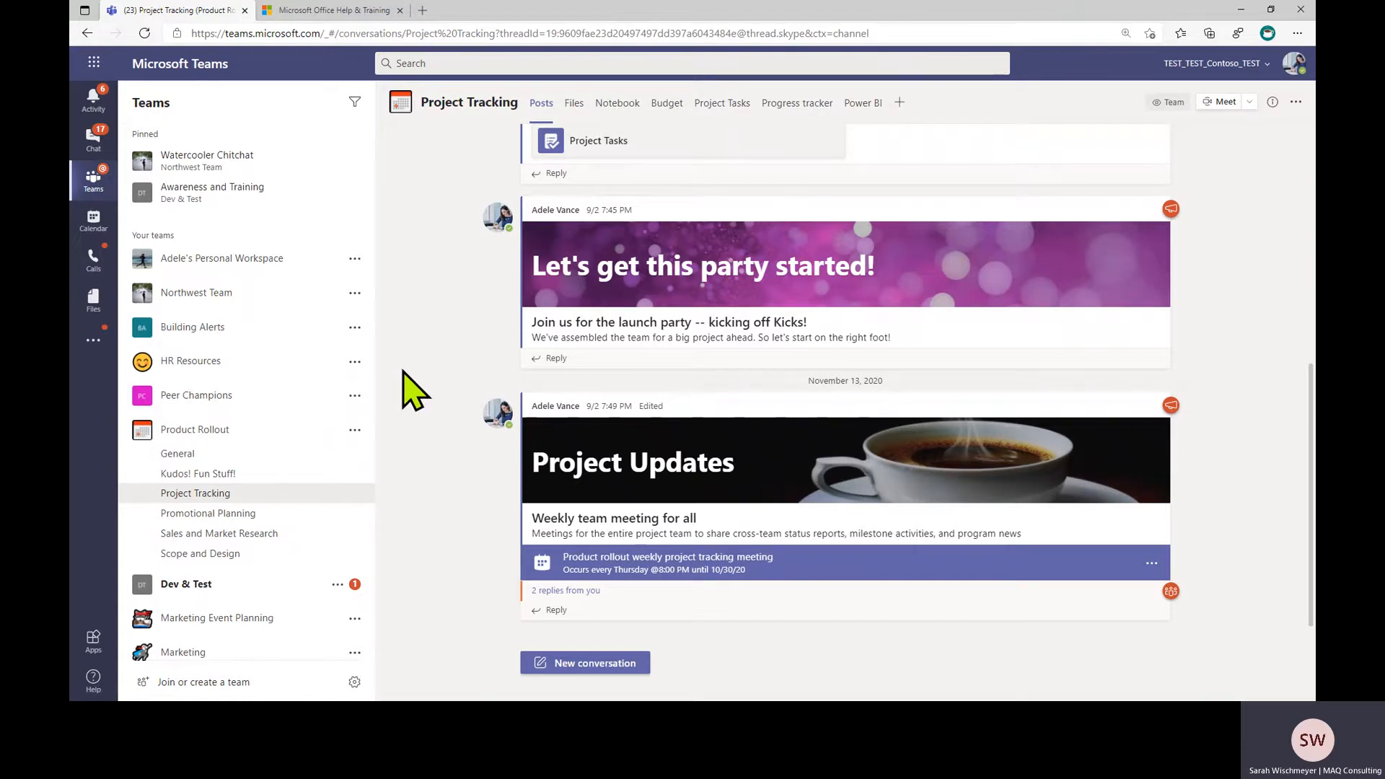
Join the public team SPUG from the gallery of available teams
{"action": "left_click", "coordinate": [167, 683]}
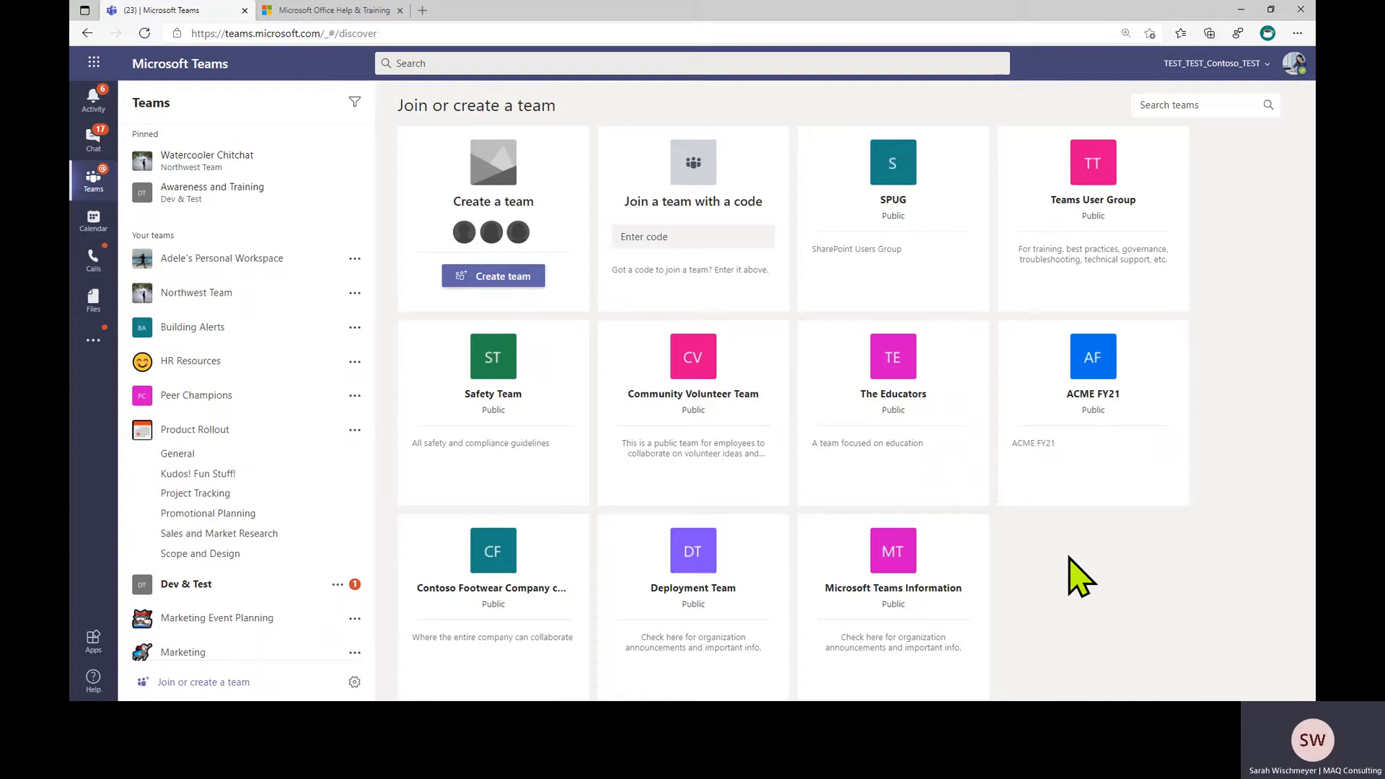
{"action": "mouse_move", "coordinate": [1055, 496]}
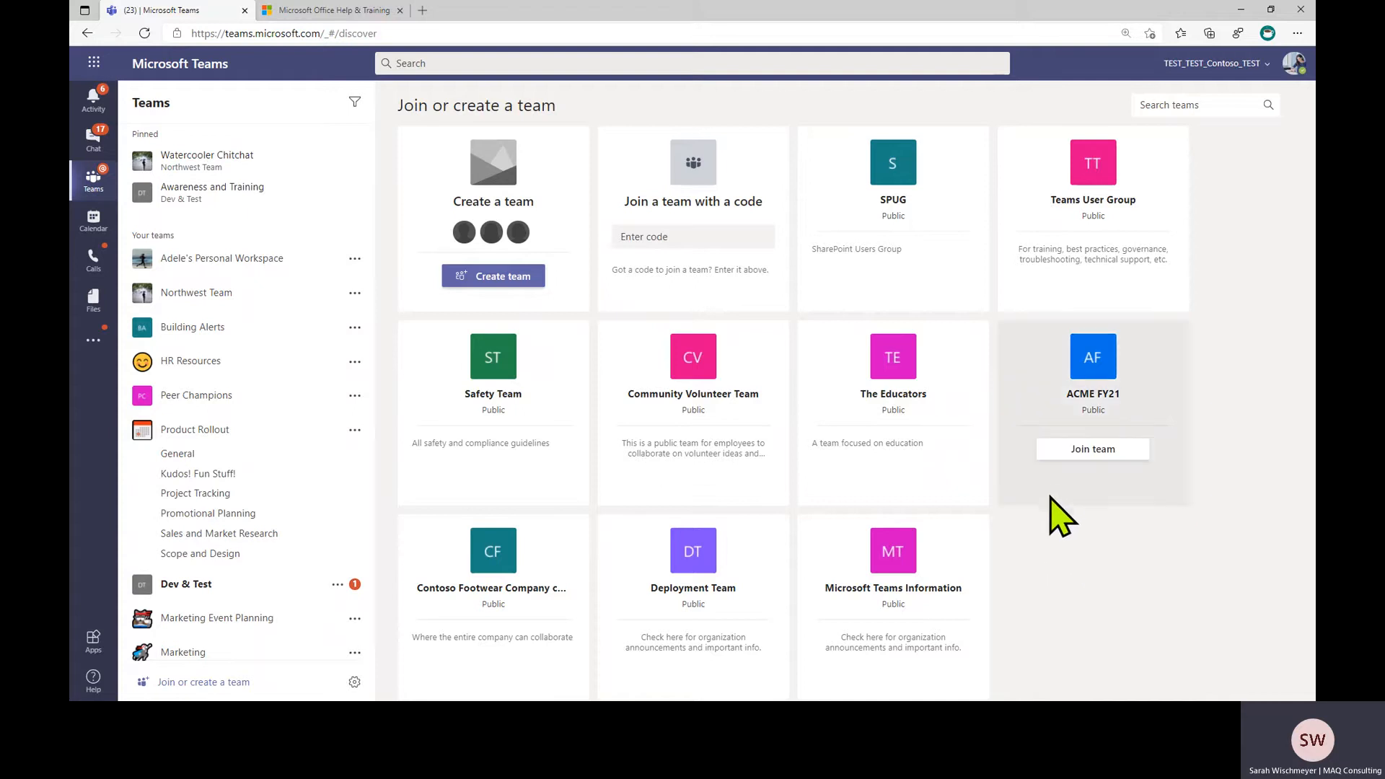
{"action": "mouse_move", "coordinate": [910, 265]}
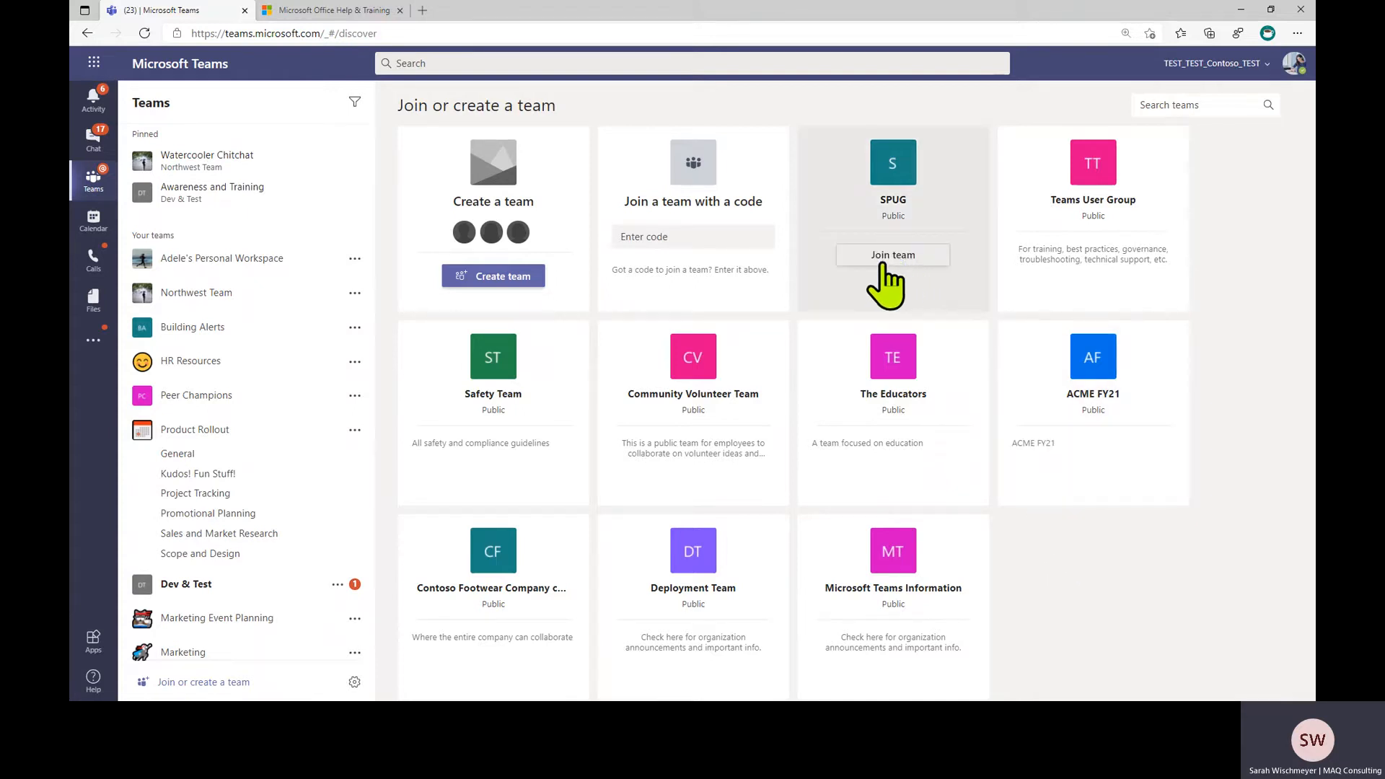
{"action": "left_click", "coordinate": [895, 256]}
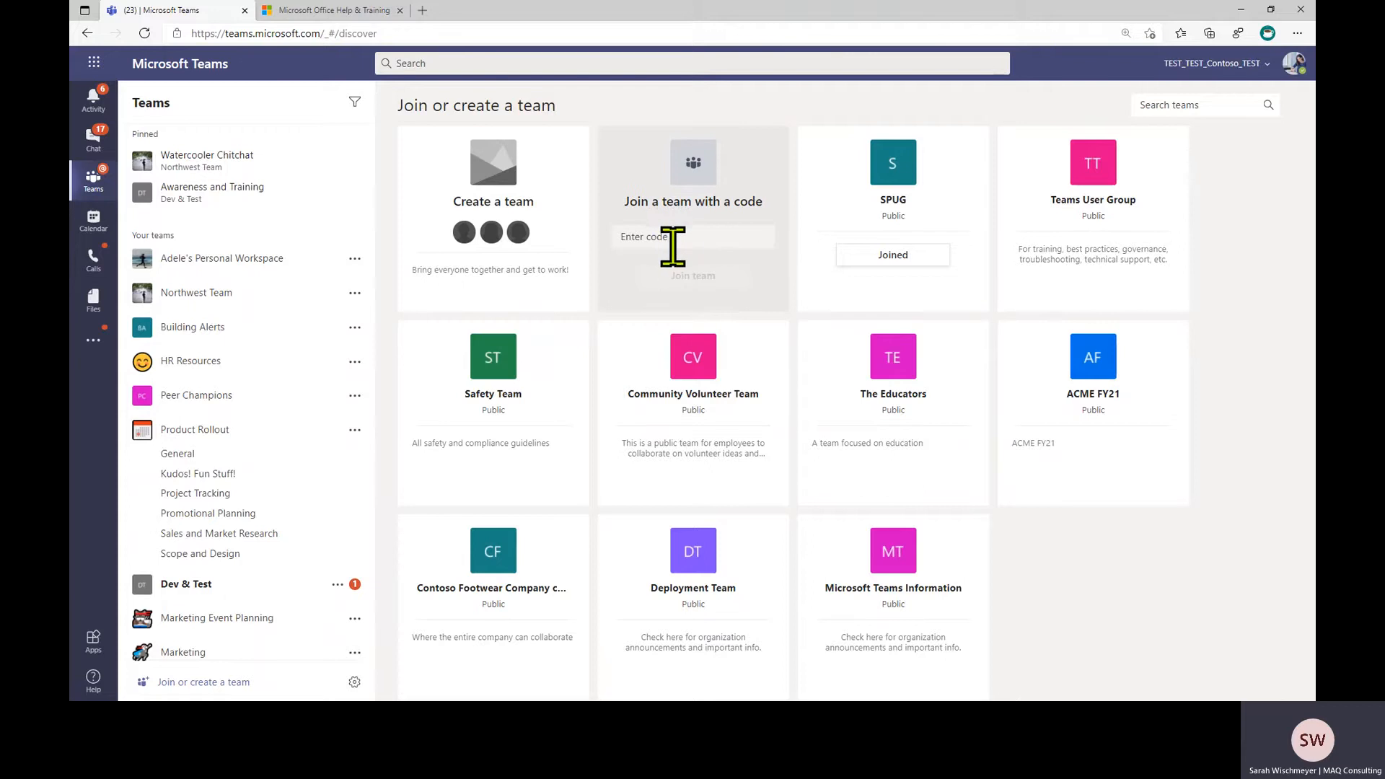
Search the available teams for "acme" and clear the search
{"action": "mouse_move", "coordinate": [1113, 257]}
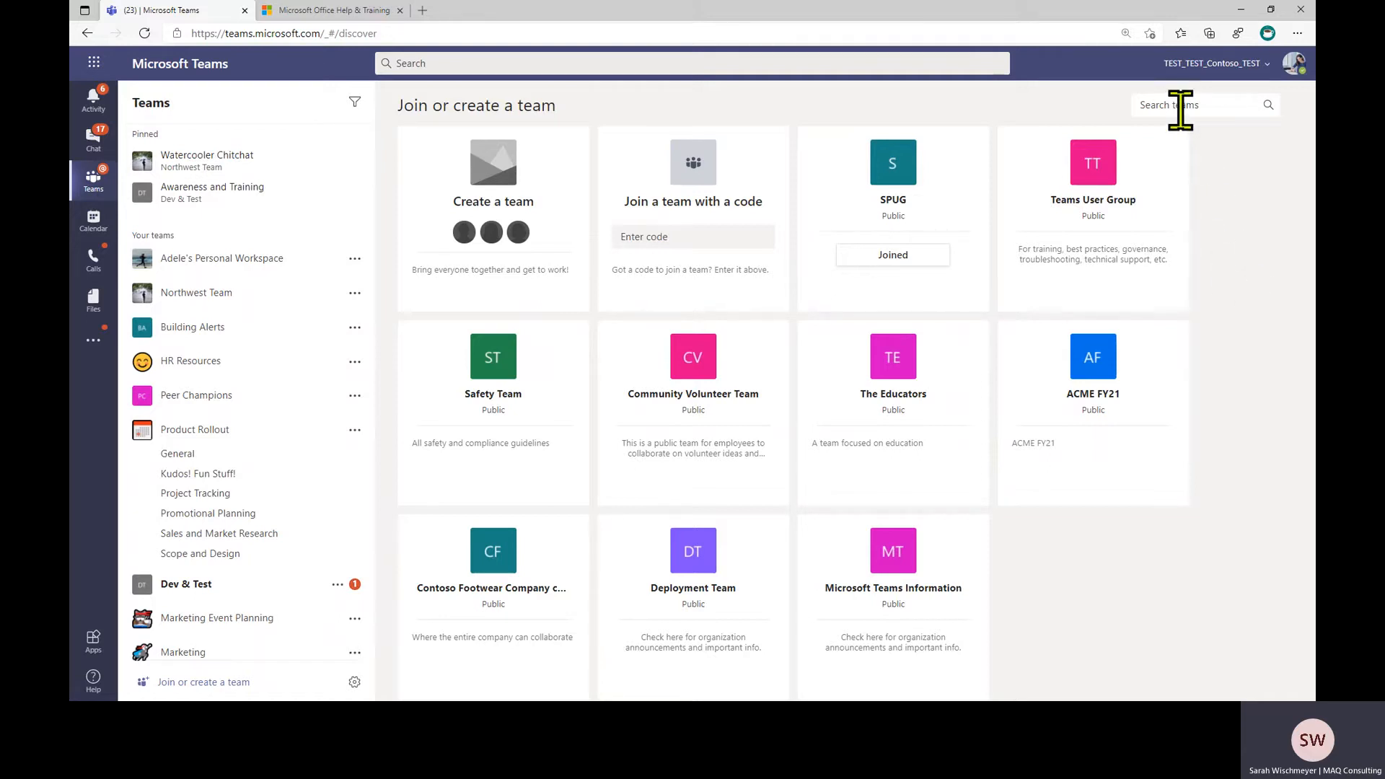
{"action": "left_click", "coordinate": [1206, 104]}
{"action": "type", "text": "acme"}
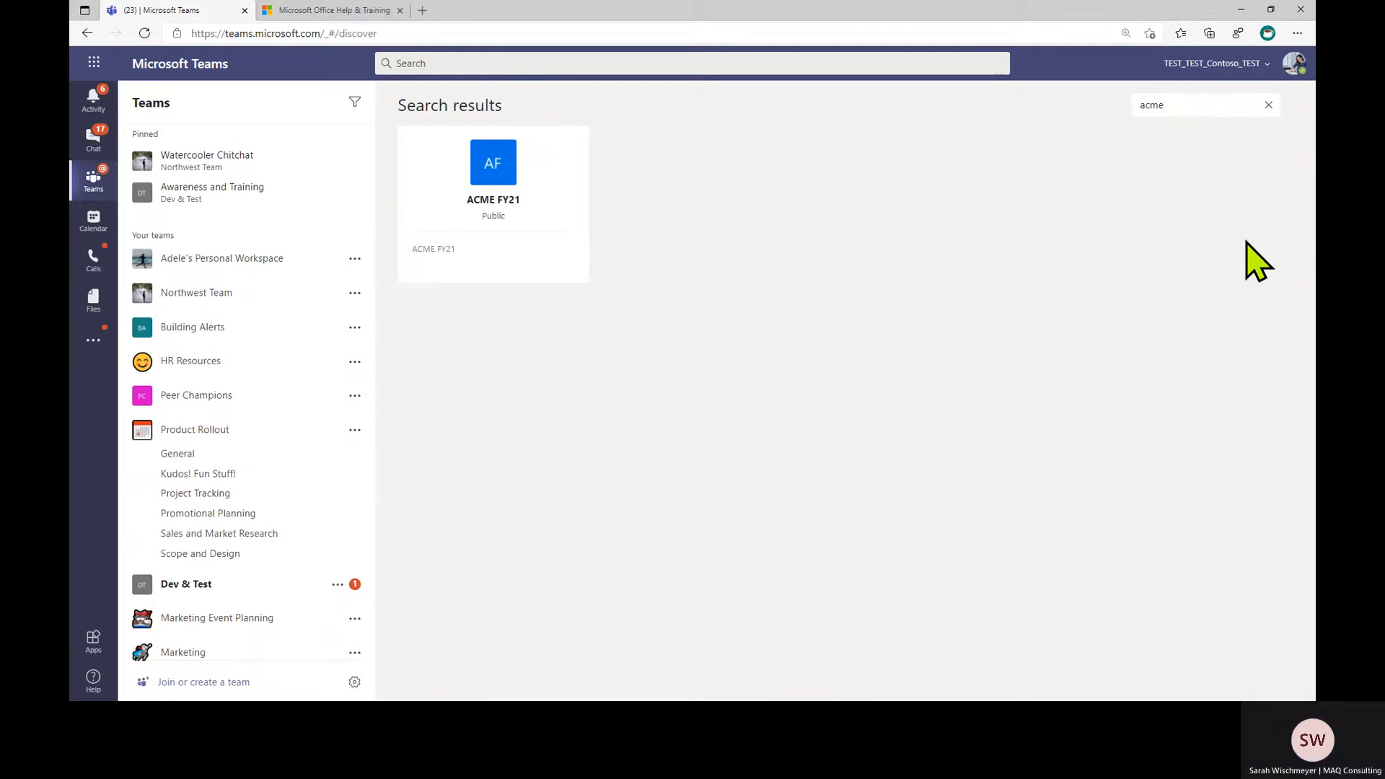
{"action": "mouse_move", "coordinate": [505, 162]}
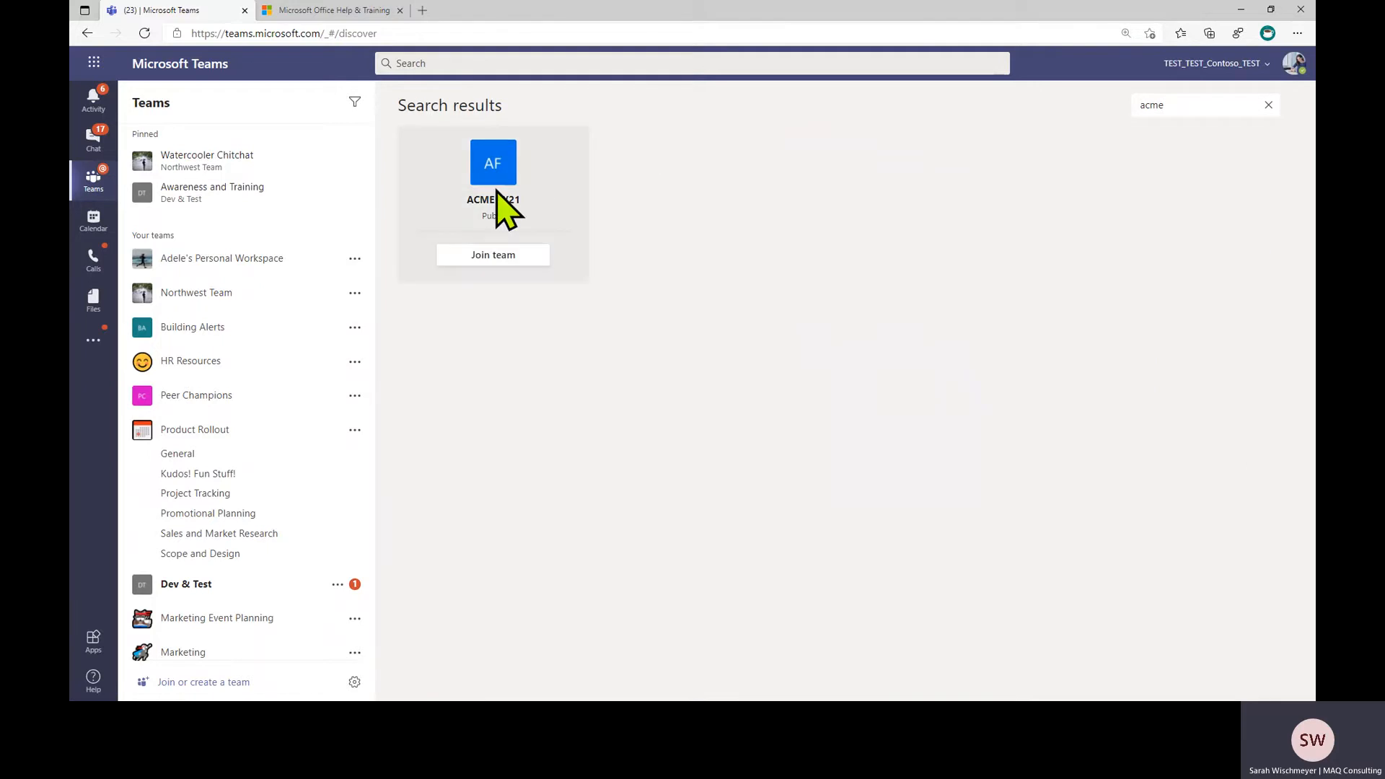
{"action": "left_click", "coordinate": [1268, 106]}
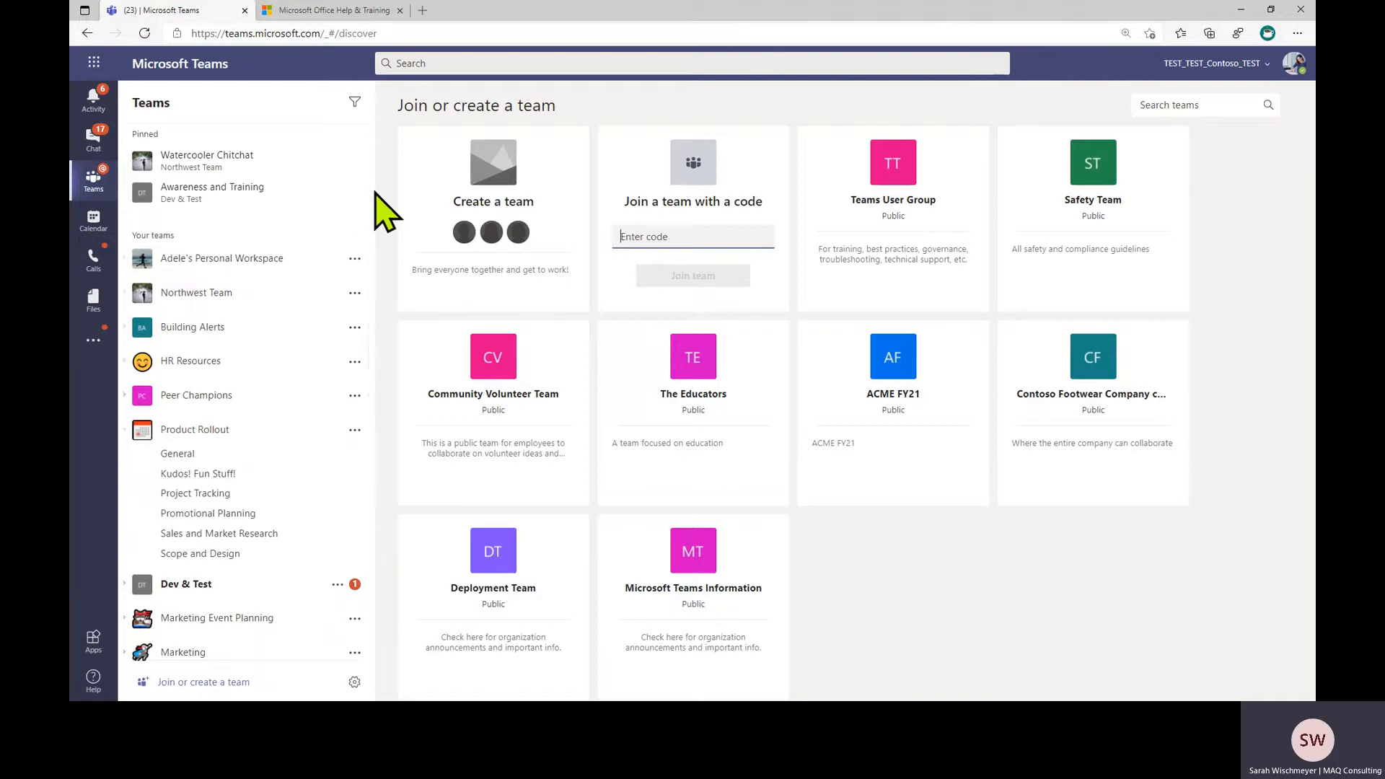
Collapse Product Rollout and move the SPUG team directly below it in the teams list, above Dev & Test
{"action": "scroll", "coordinate": [375, 217], "scroll_direction": "down", "scroll_amount": 3}
{"action": "scroll", "coordinate": [374, 267], "scroll_direction": "down", "scroll_amount": 2}
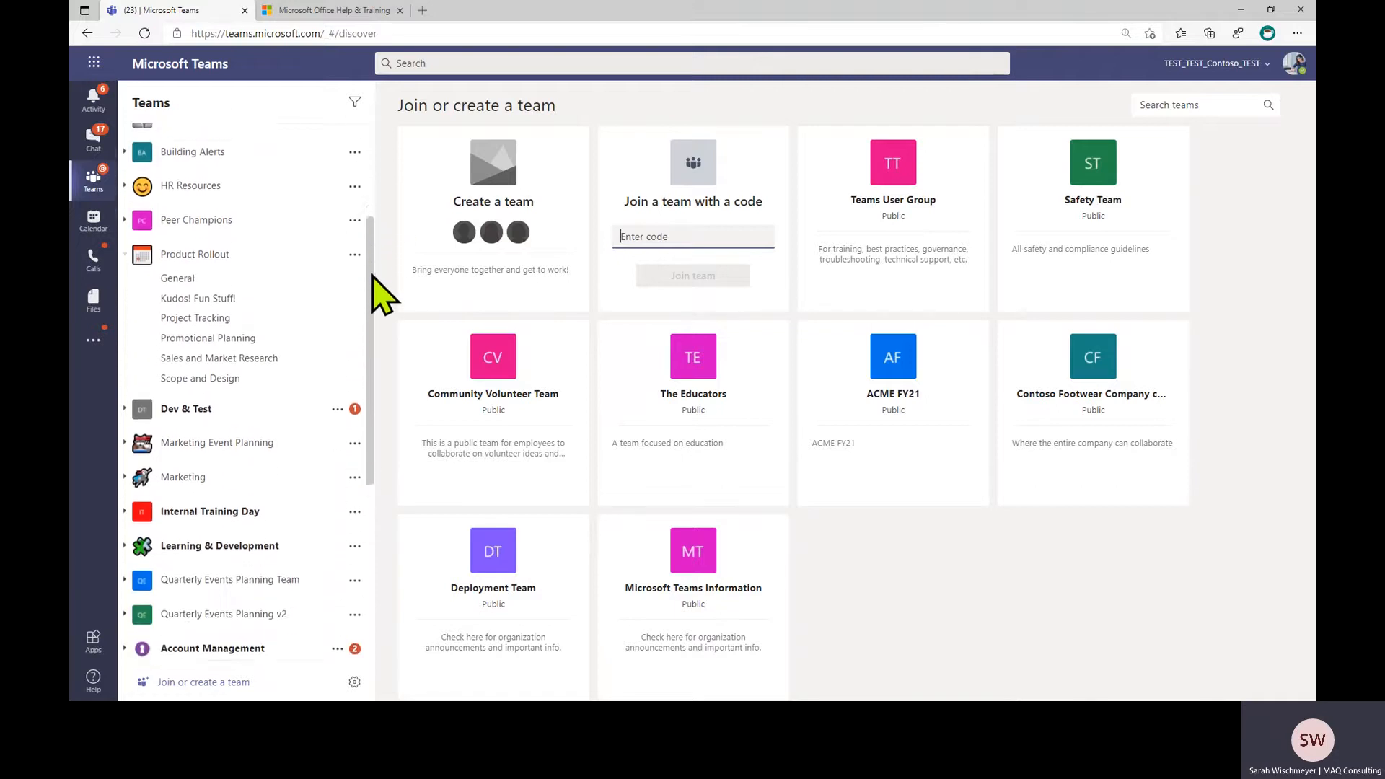
{"action": "scroll", "coordinate": [373, 275], "scroll_direction": "up", "scroll_amount": 4}
{"action": "scroll", "coordinate": [377, 287], "scroll_direction": "down", "scroll_amount": 2}
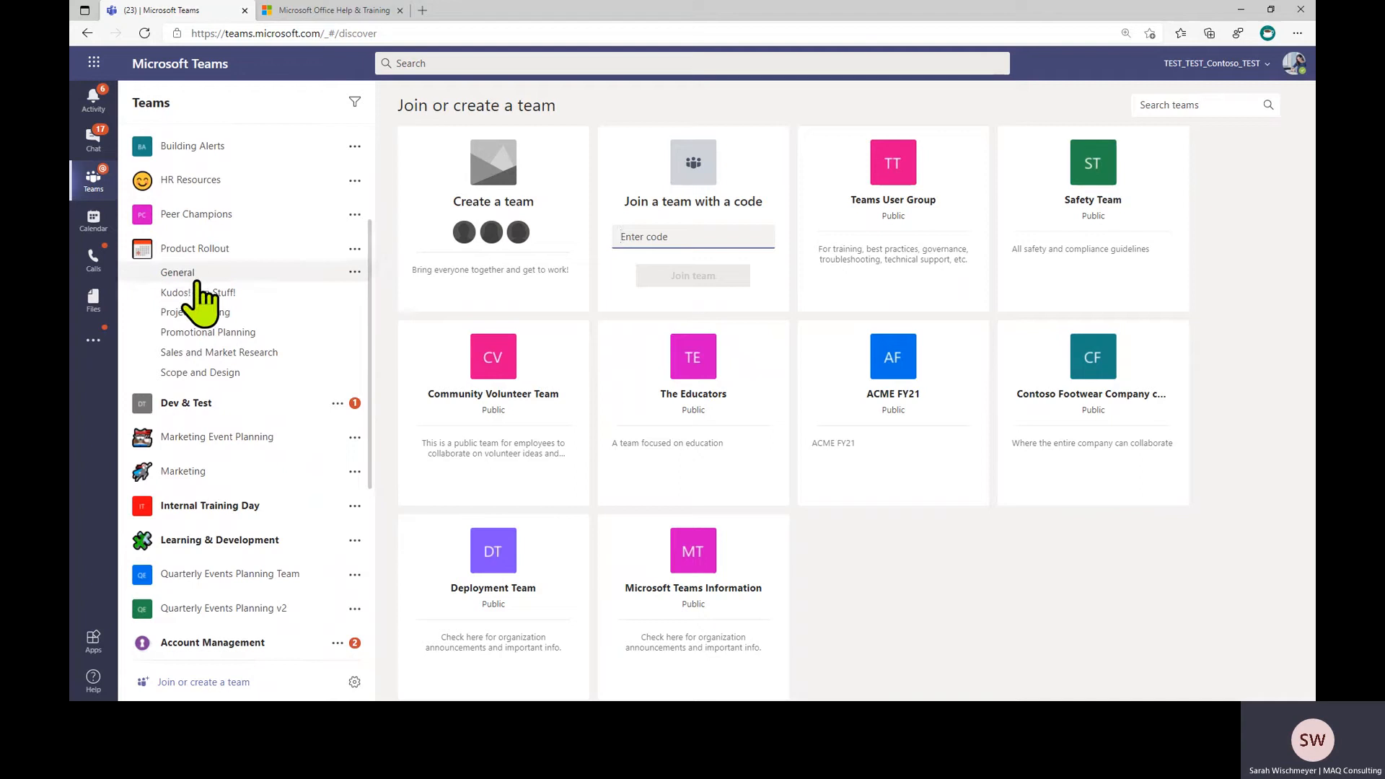
{"action": "left_click", "coordinate": [126, 248]}
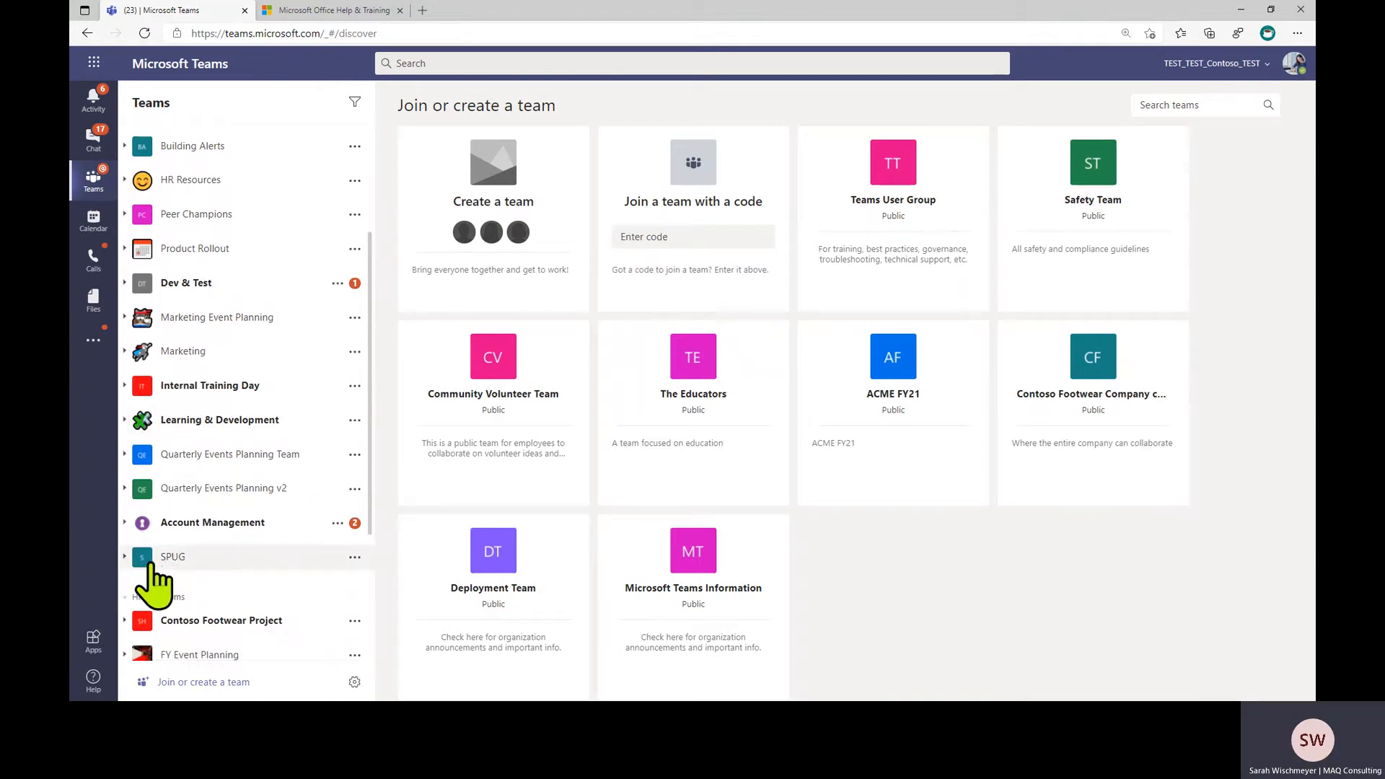
{"action": "left_click_drag", "start_coordinate": [178, 568], "coordinate": [214, 287]}
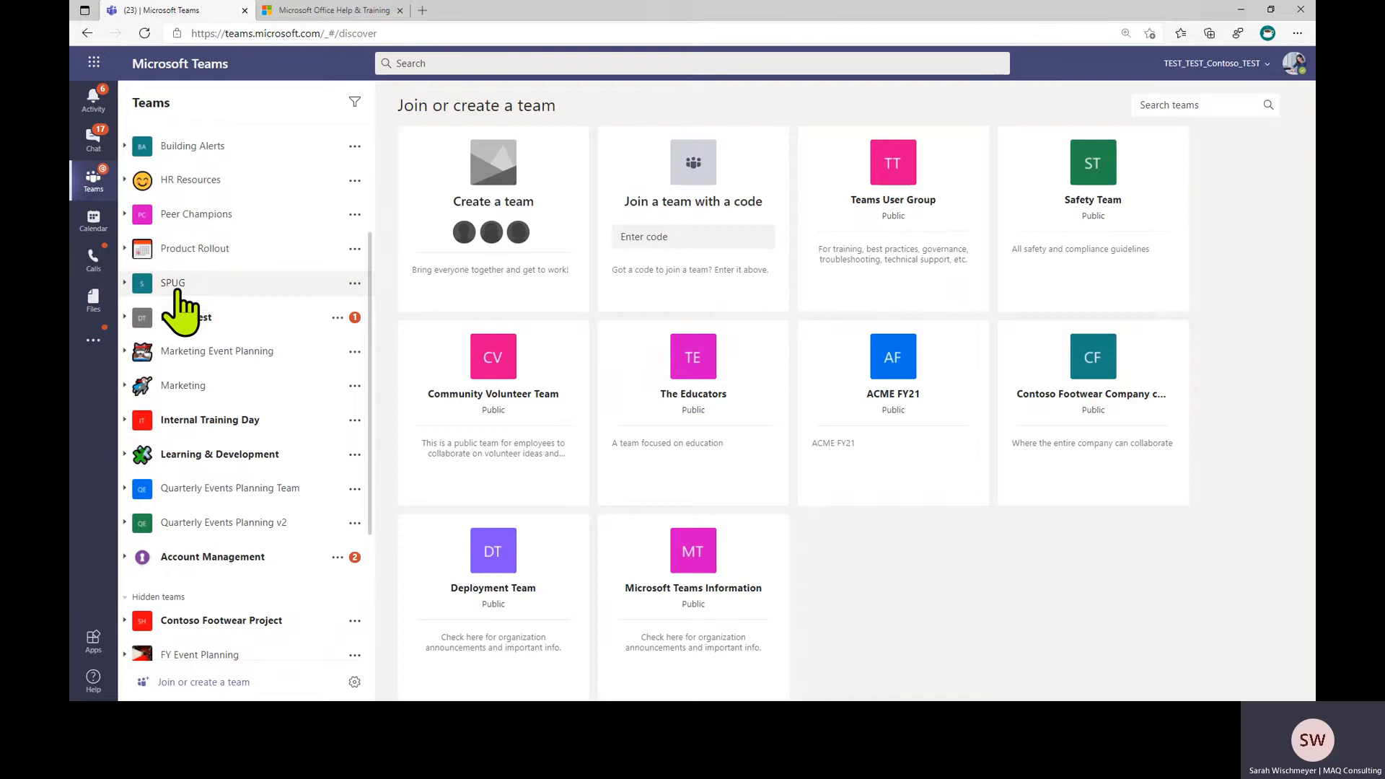
{"action": "scroll", "coordinate": [160, 311], "scroll_direction": "up", "scroll_amount": 3}
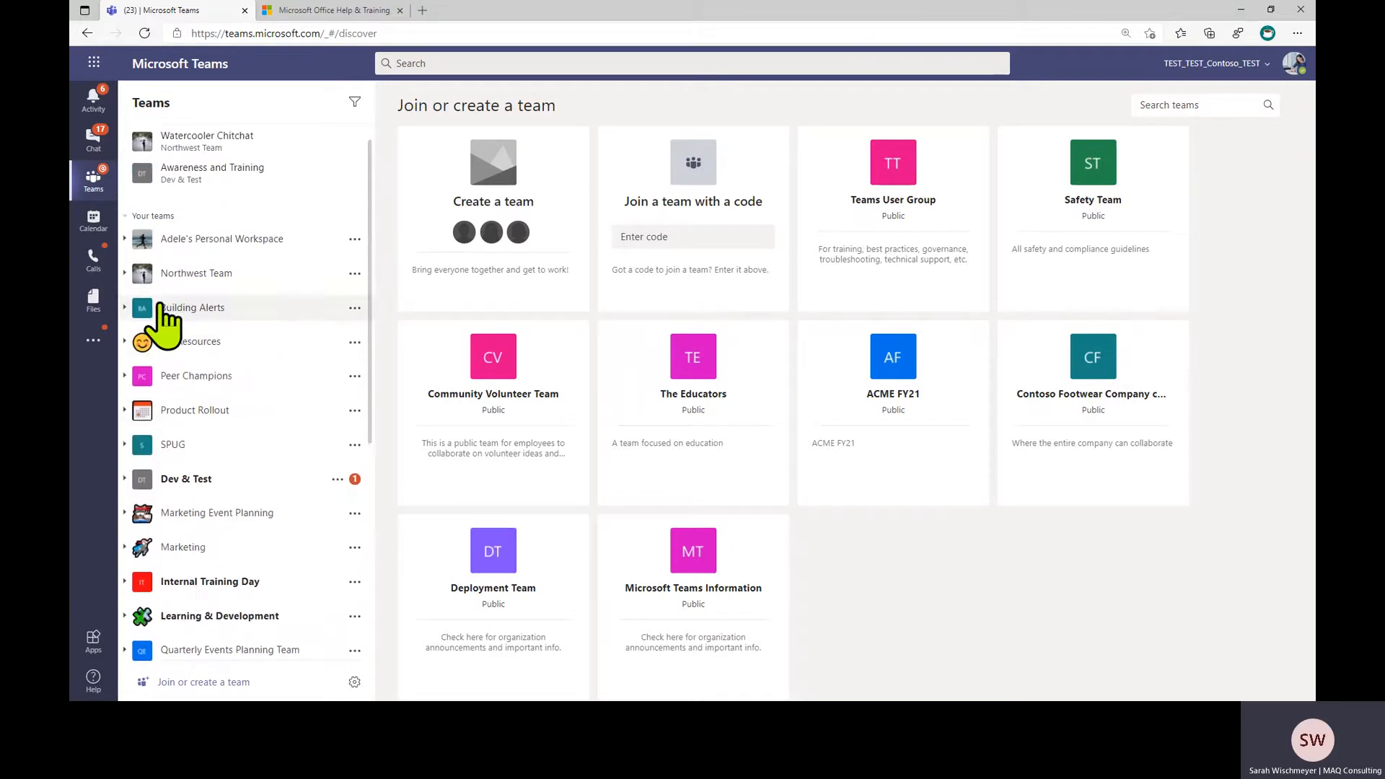
Expand the Product Rollout team and hide it from the teams list
{"action": "left_click", "coordinate": [130, 410]}
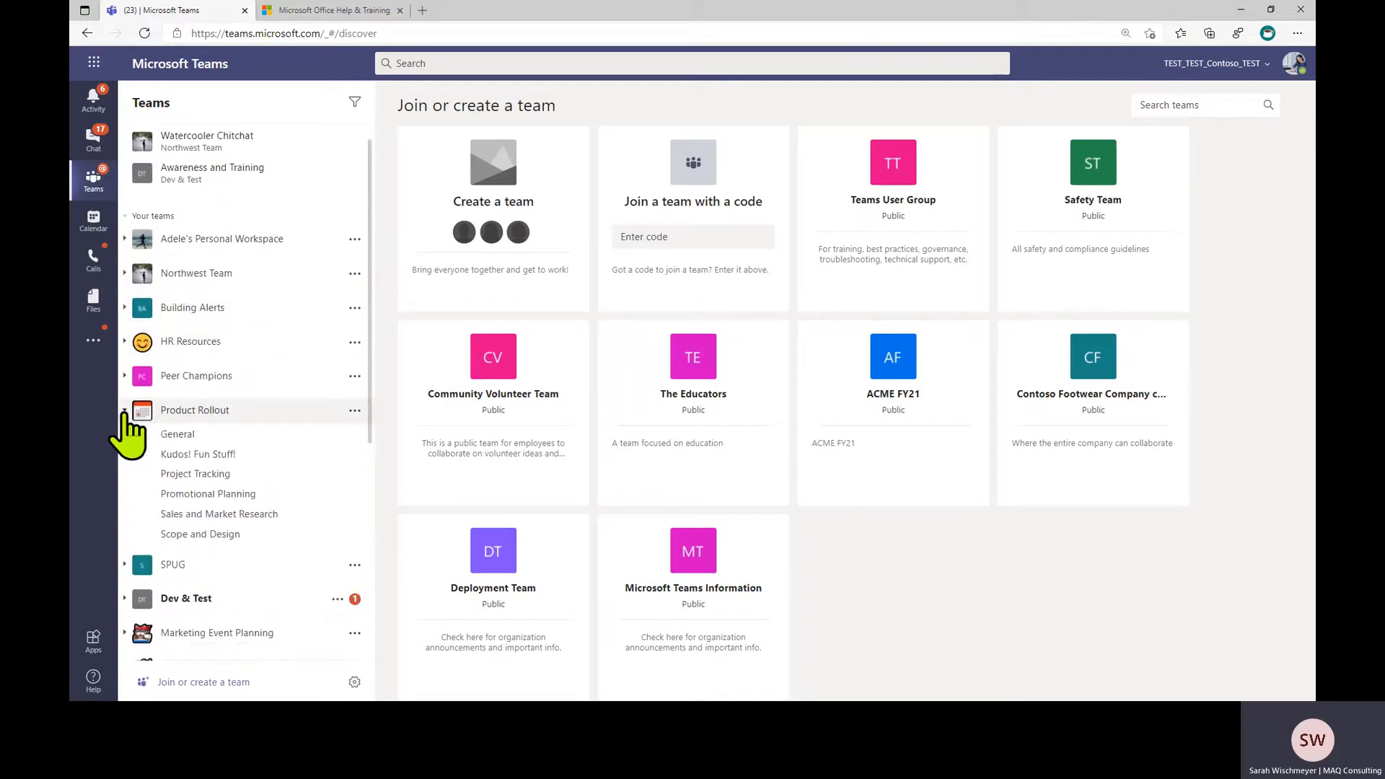
{"action": "left_click", "coordinate": [355, 411]}
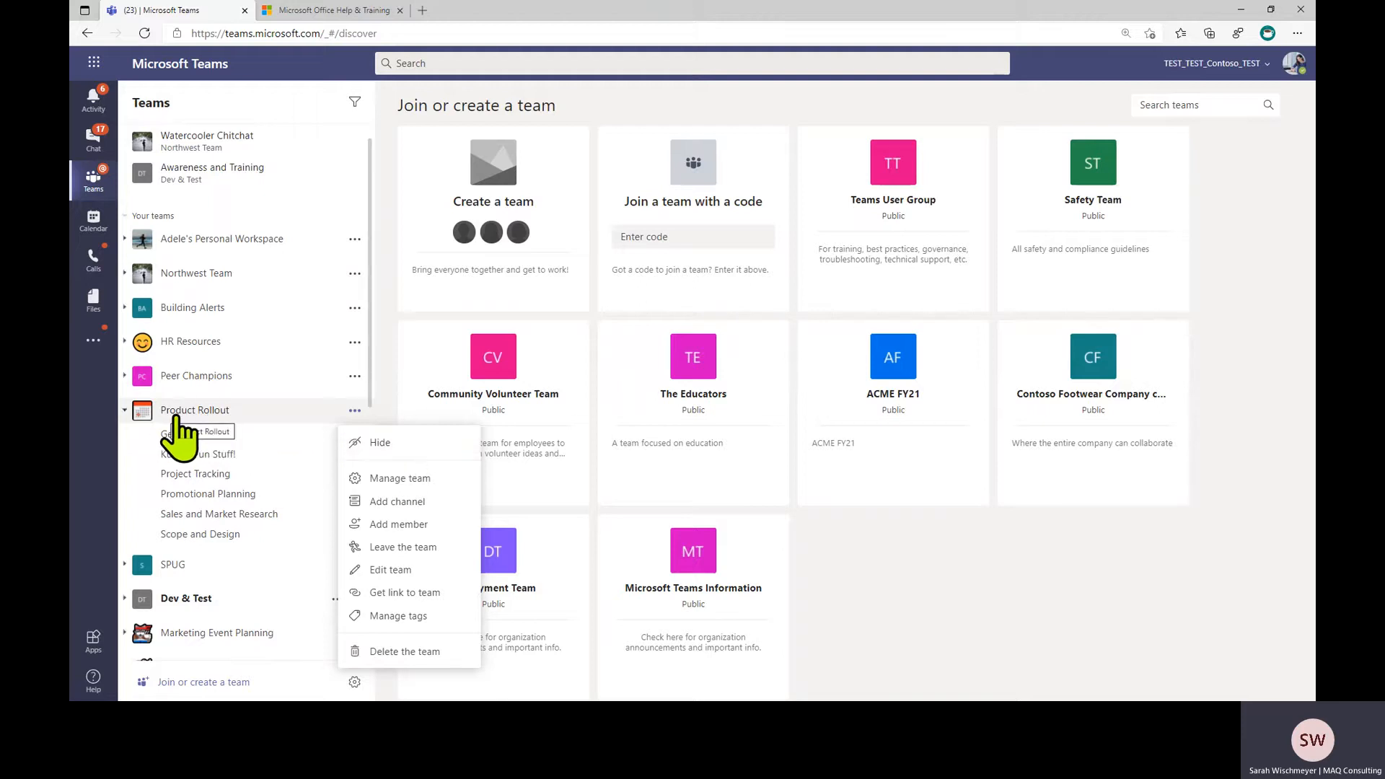
{"action": "left_click", "coordinate": [381, 444]}
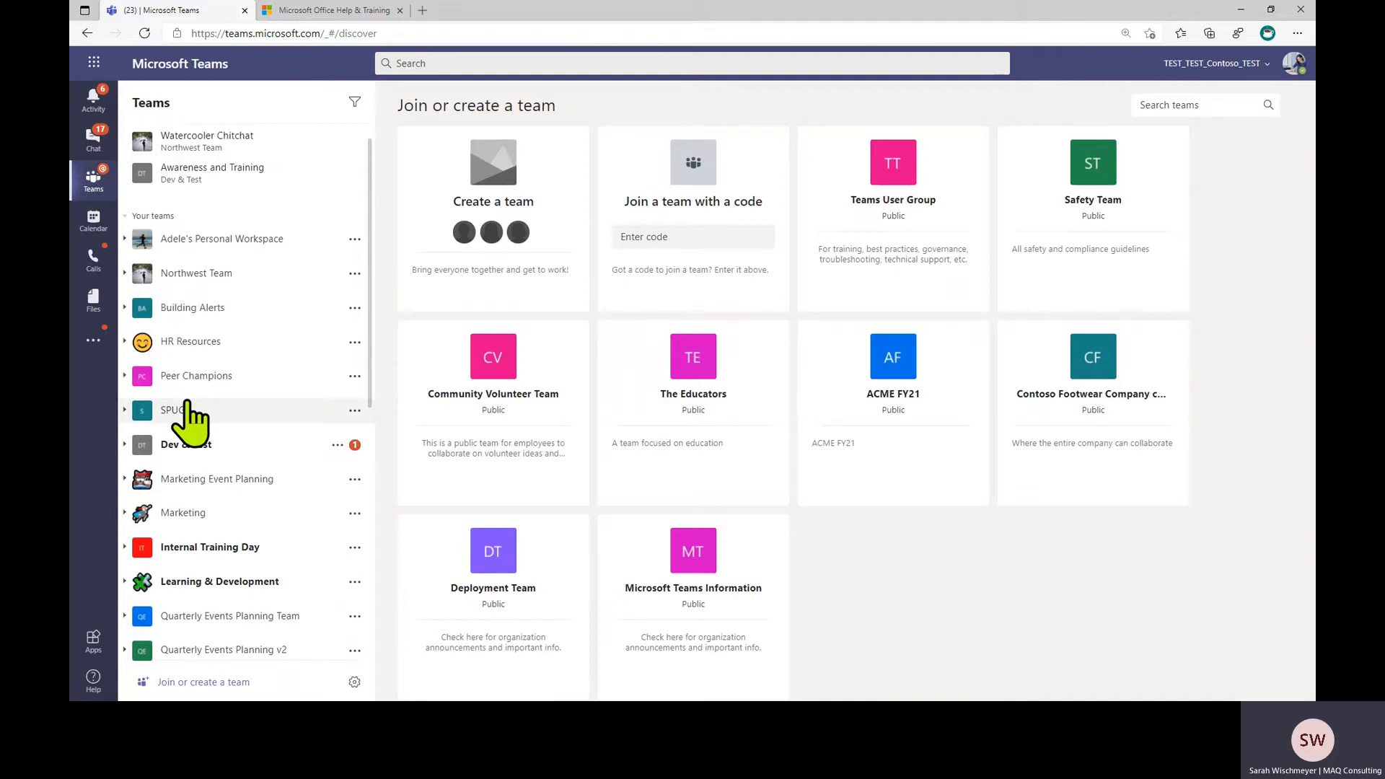
Look for Product Rollout among the hidden teams, collapsing the Hidden teams section and expanding it again
{"action": "scroll", "coordinate": [216, 422], "scroll_direction": "down", "scroll_amount": 5}
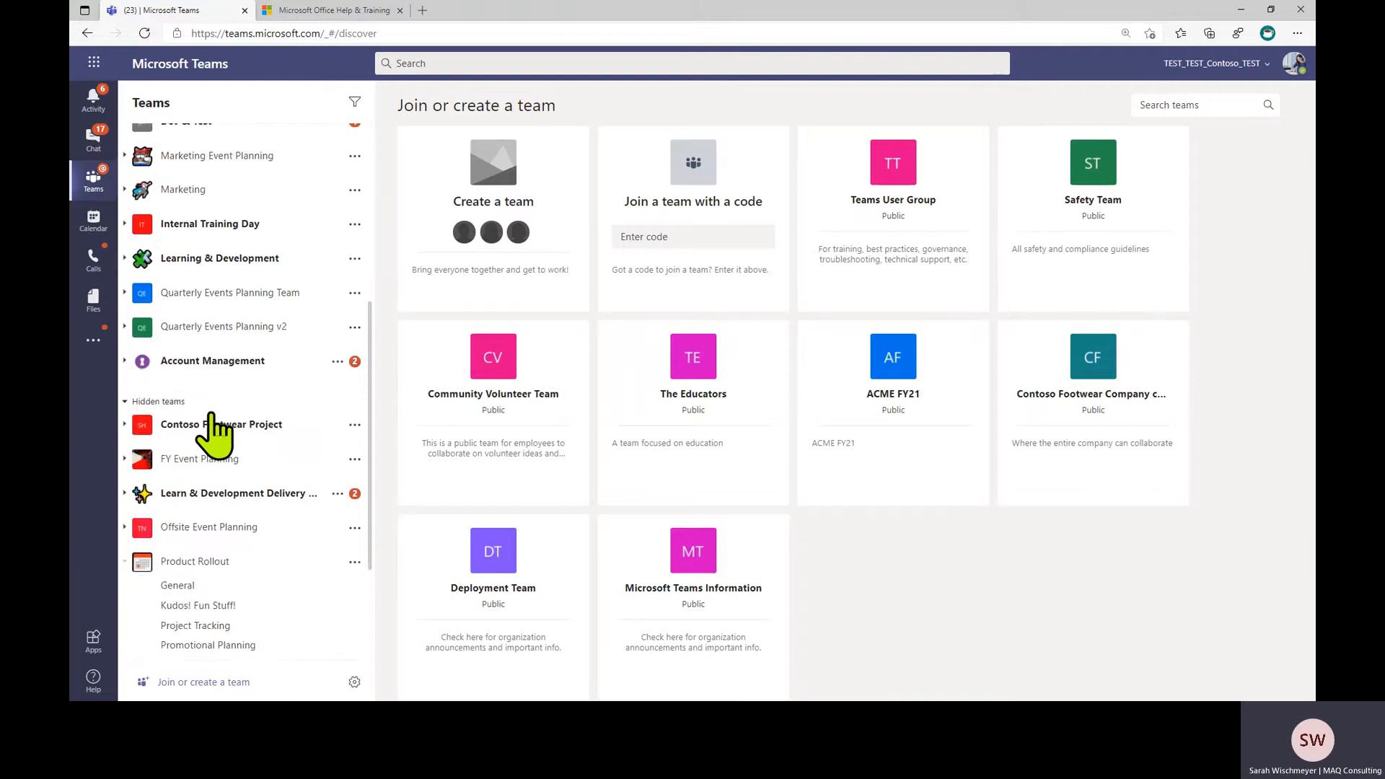
{"action": "scroll", "coordinate": [204, 519], "scroll_direction": "down", "scroll_amount": 3}
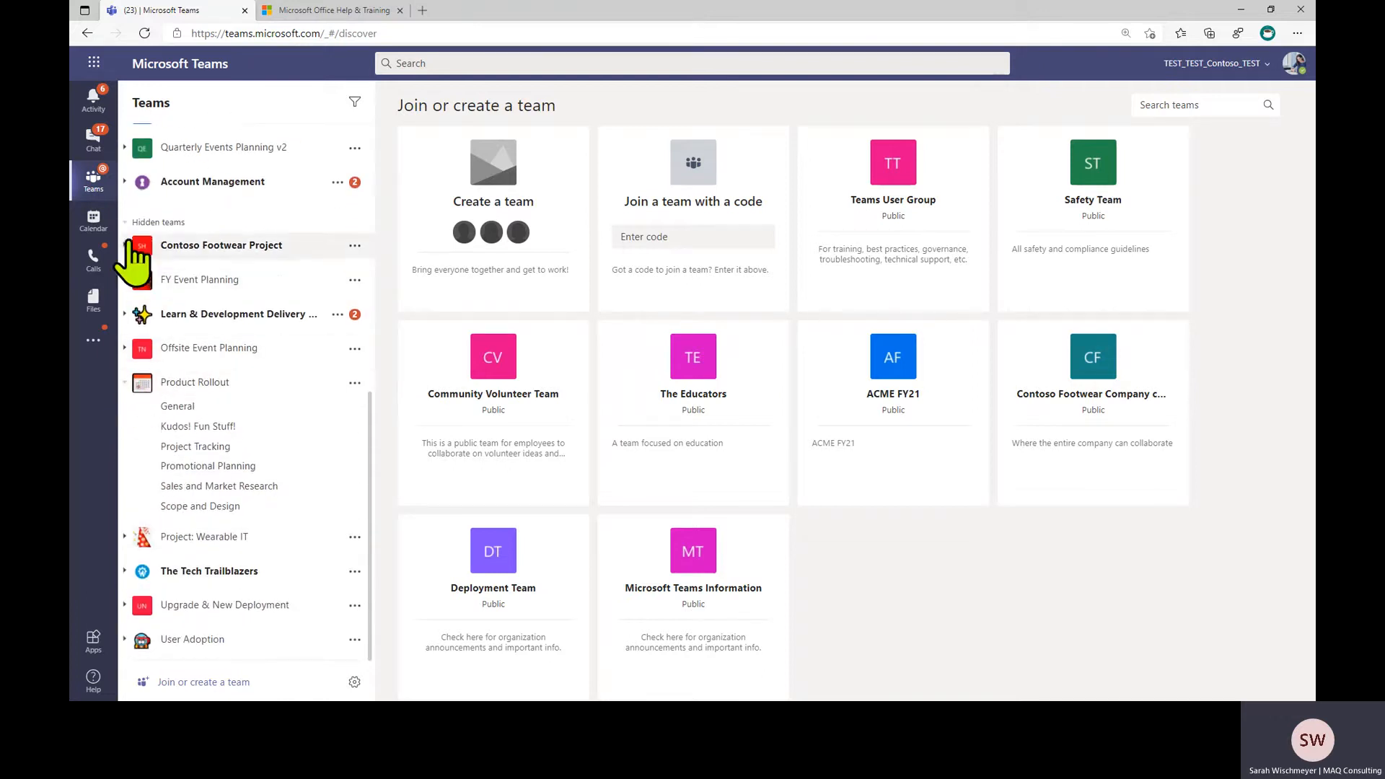
{"action": "left_click", "coordinate": [125, 223]}
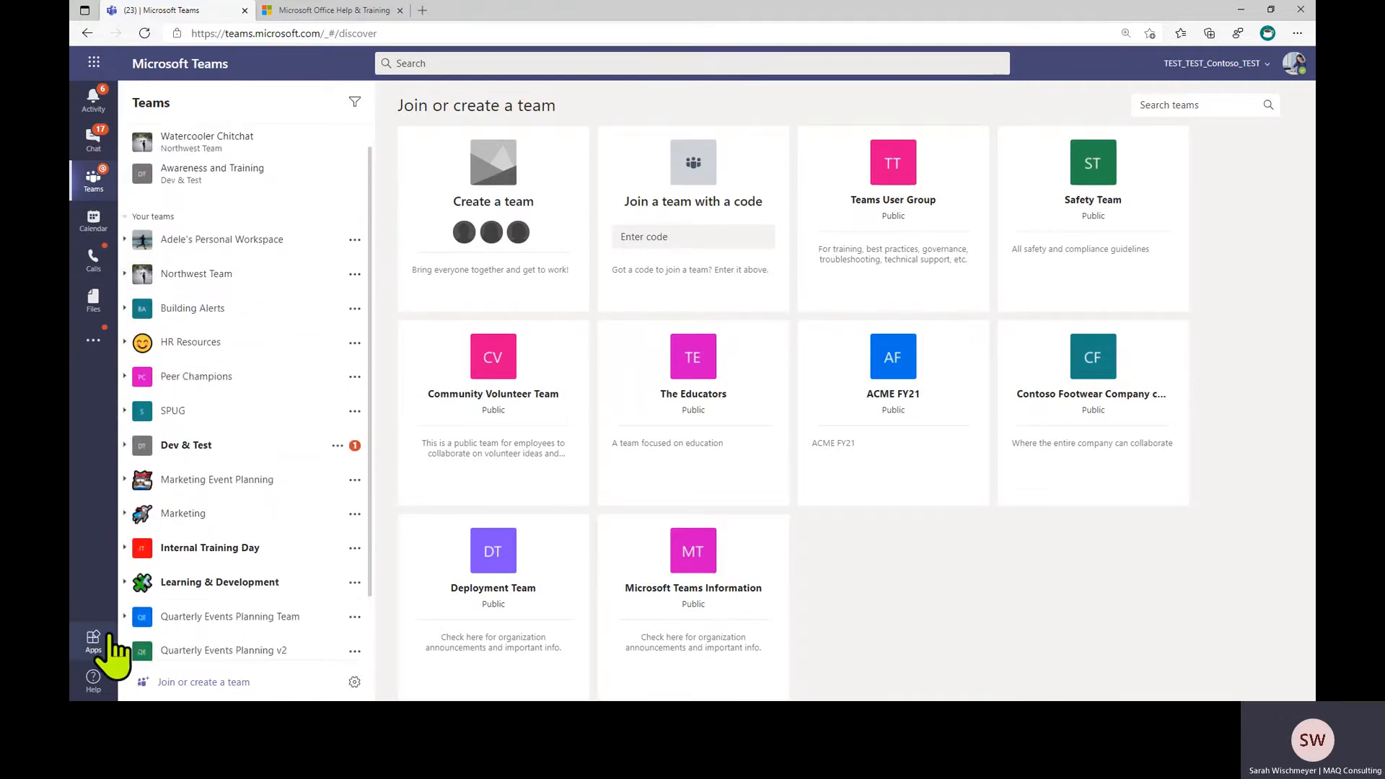
{"action": "left_click", "coordinate": [129, 648]}
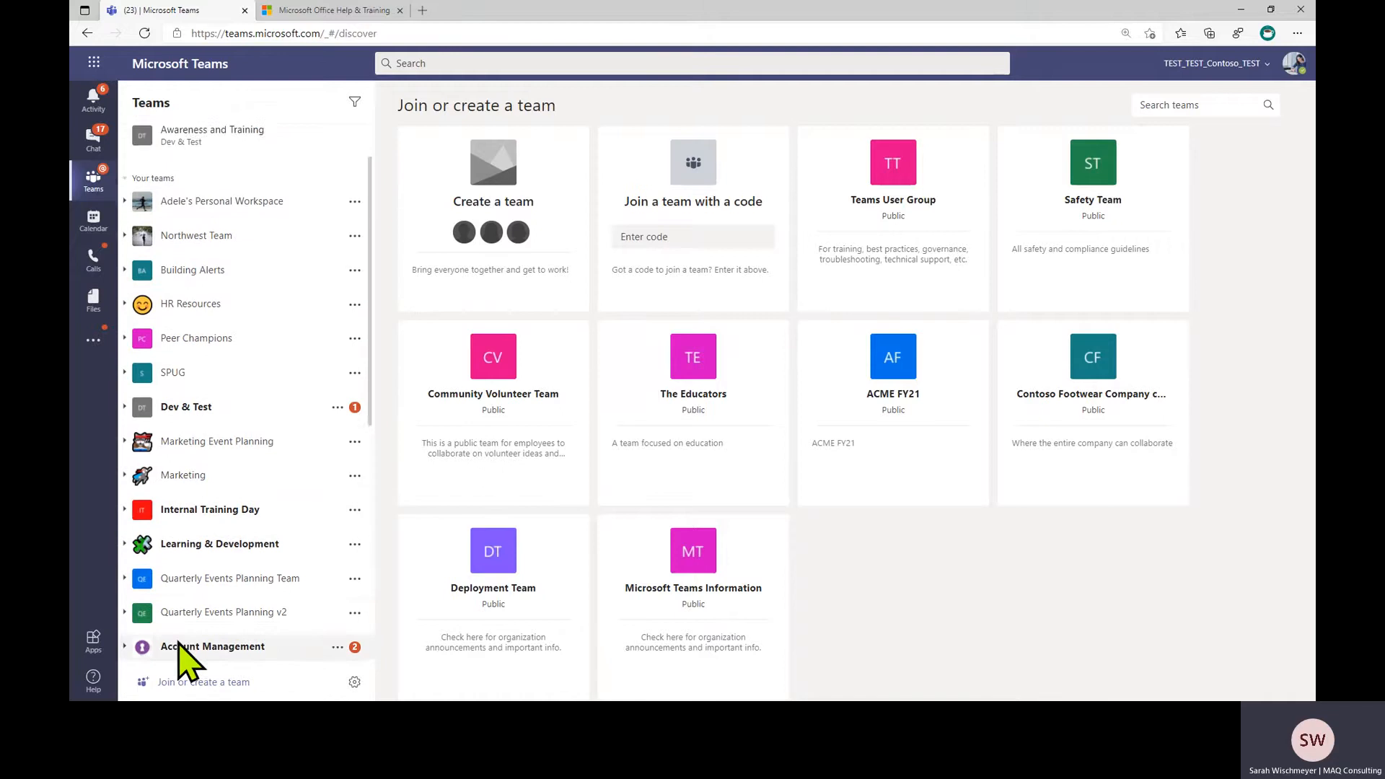
Show the hidden Product Rollout team in the main teams list again
{"action": "scroll", "coordinate": [184, 671], "scroll_direction": "down", "scroll_amount": 5}
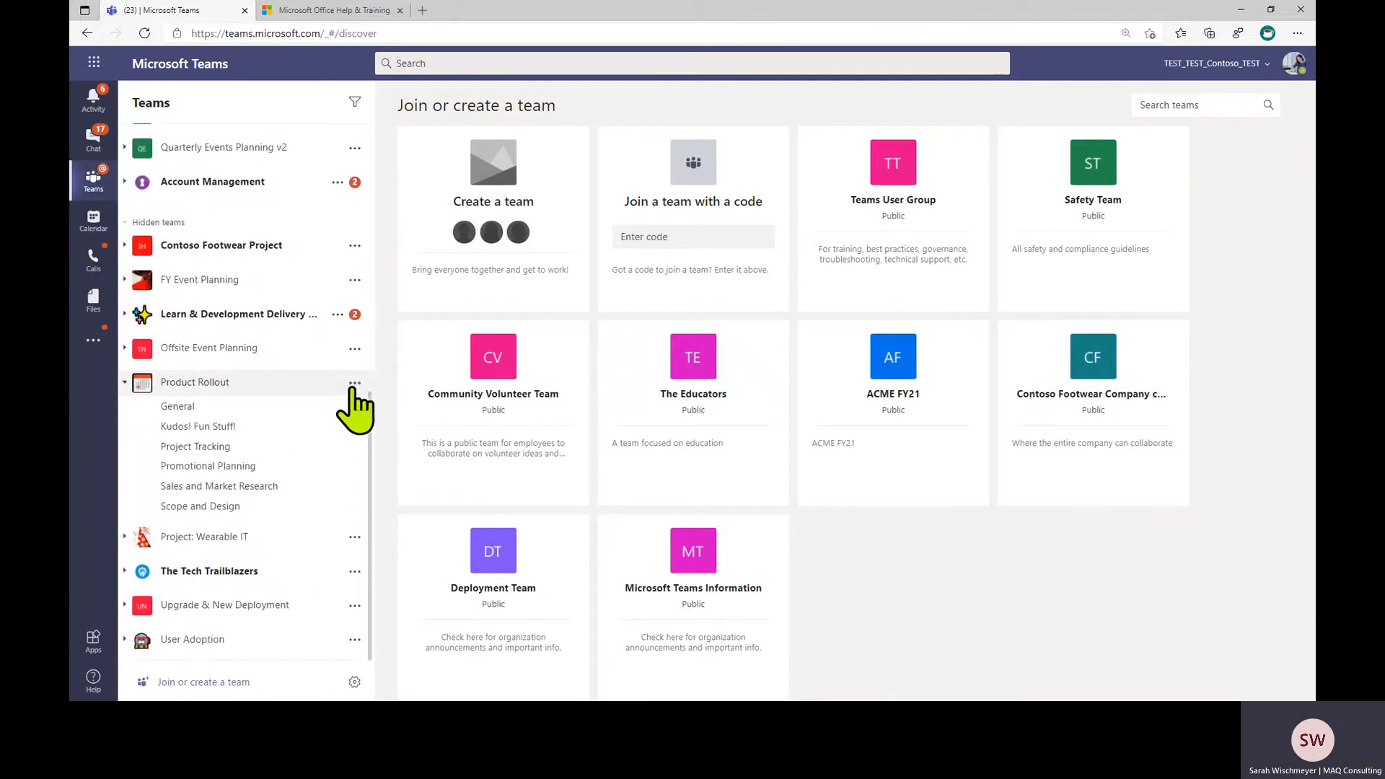
{"action": "left_click", "coordinate": [353, 382]}
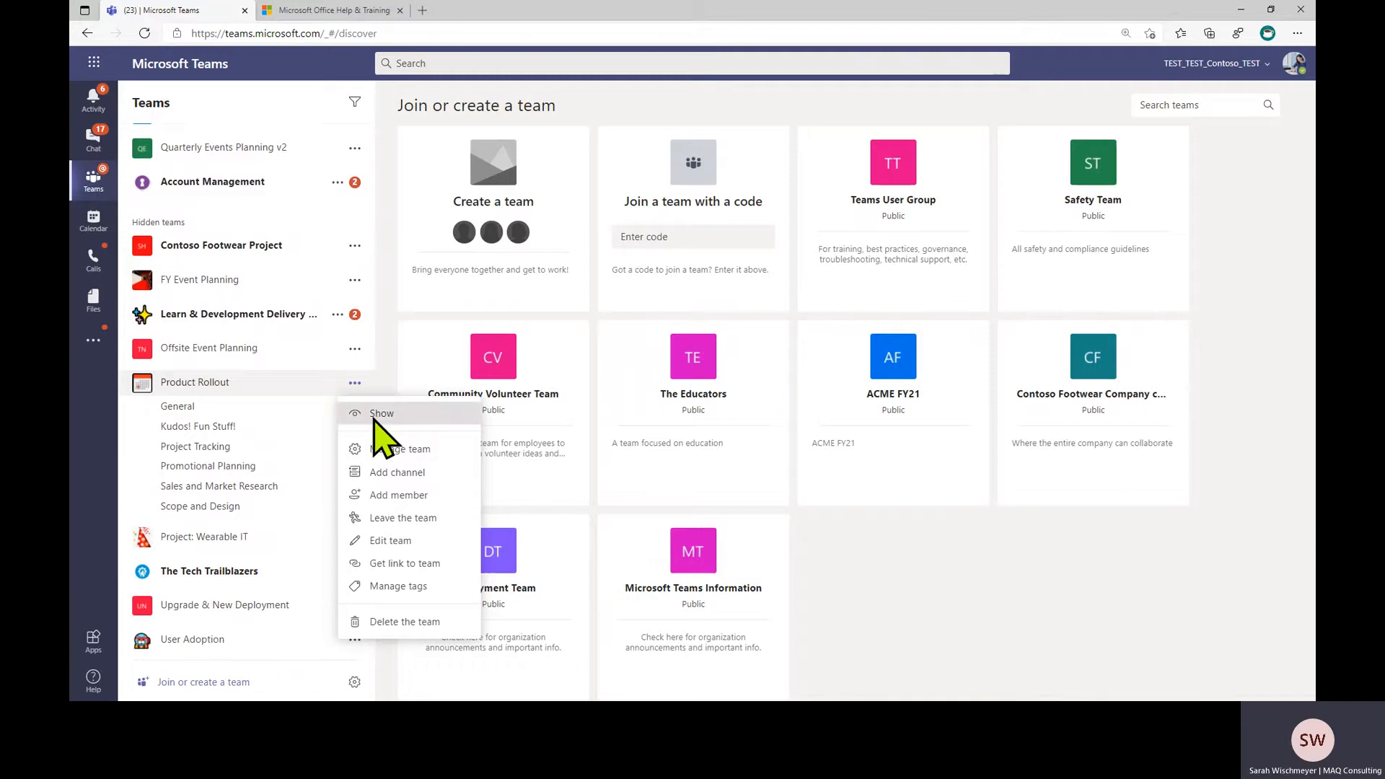
{"action": "left_click", "coordinate": [373, 420]}
{"action": "scroll", "coordinate": [223, 408], "scroll_direction": "up", "scroll_amount": 5}
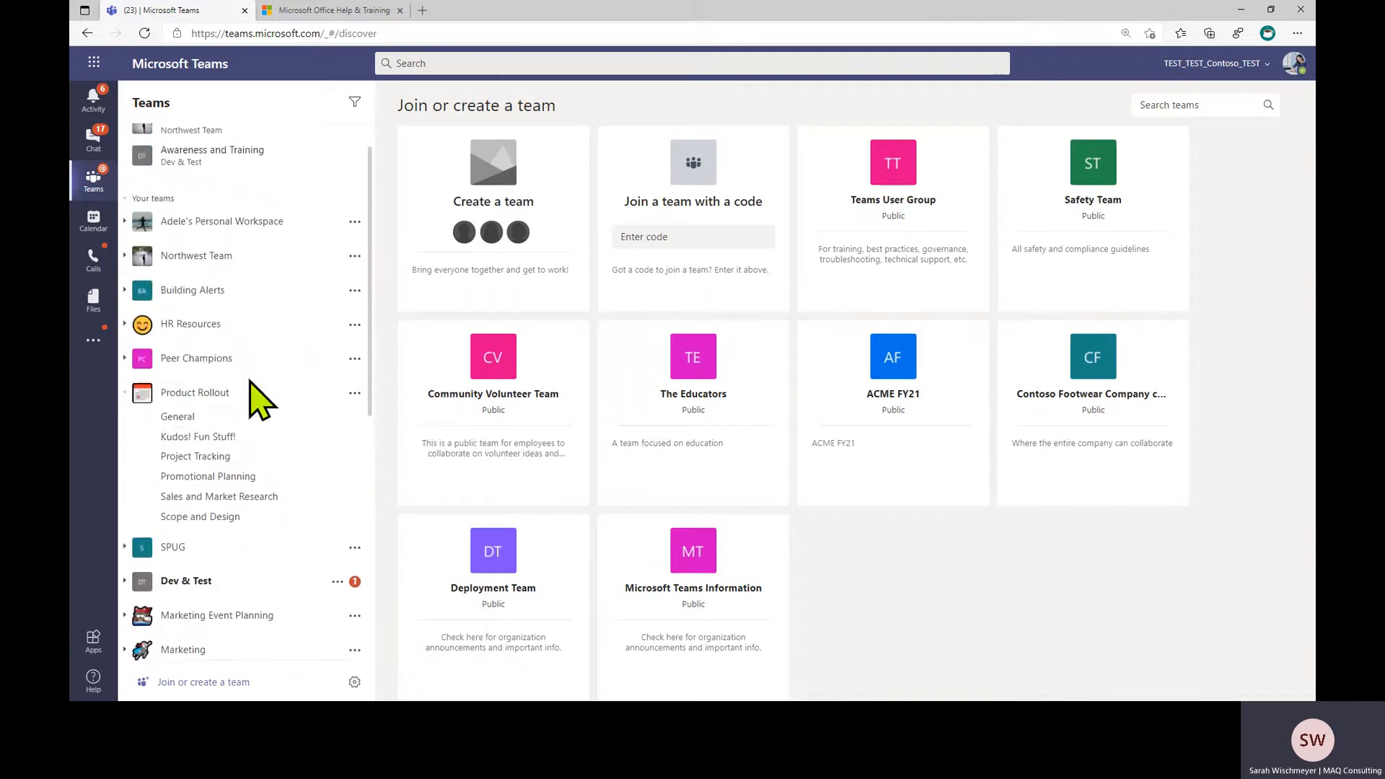
Leave the SPUG team and confirm leaving
{"action": "left_click", "coordinate": [354, 548]}
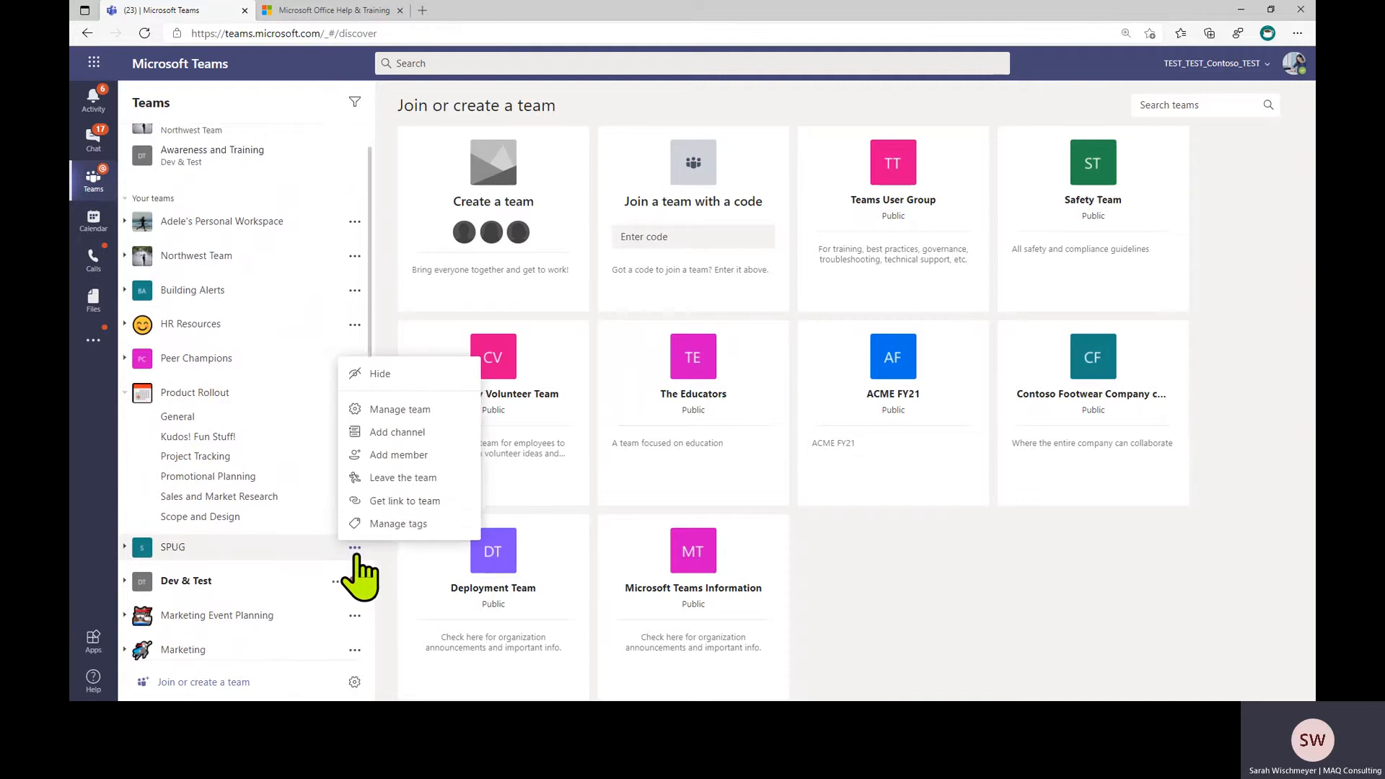
{"action": "left_click", "coordinate": [404, 483]}
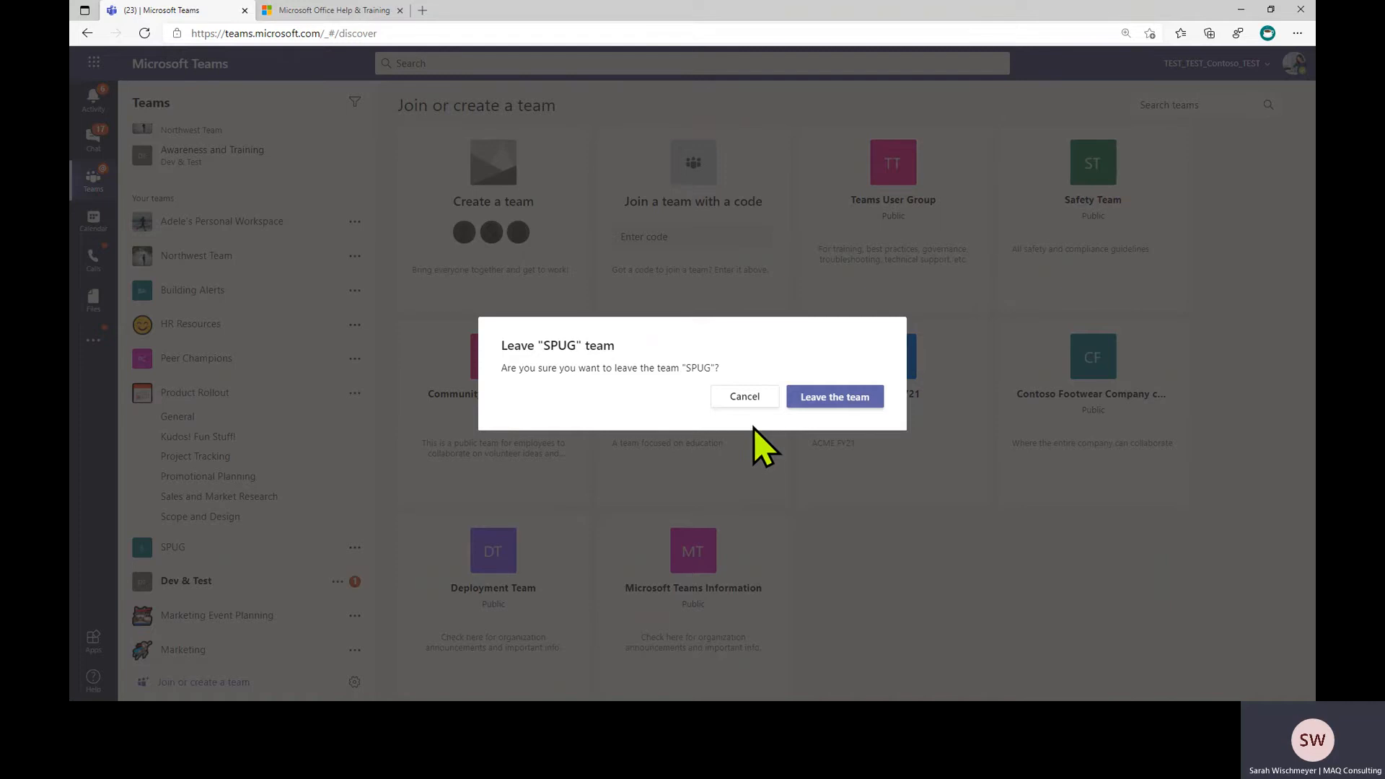
{"action": "left_click", "coordinate": [824, 402]}
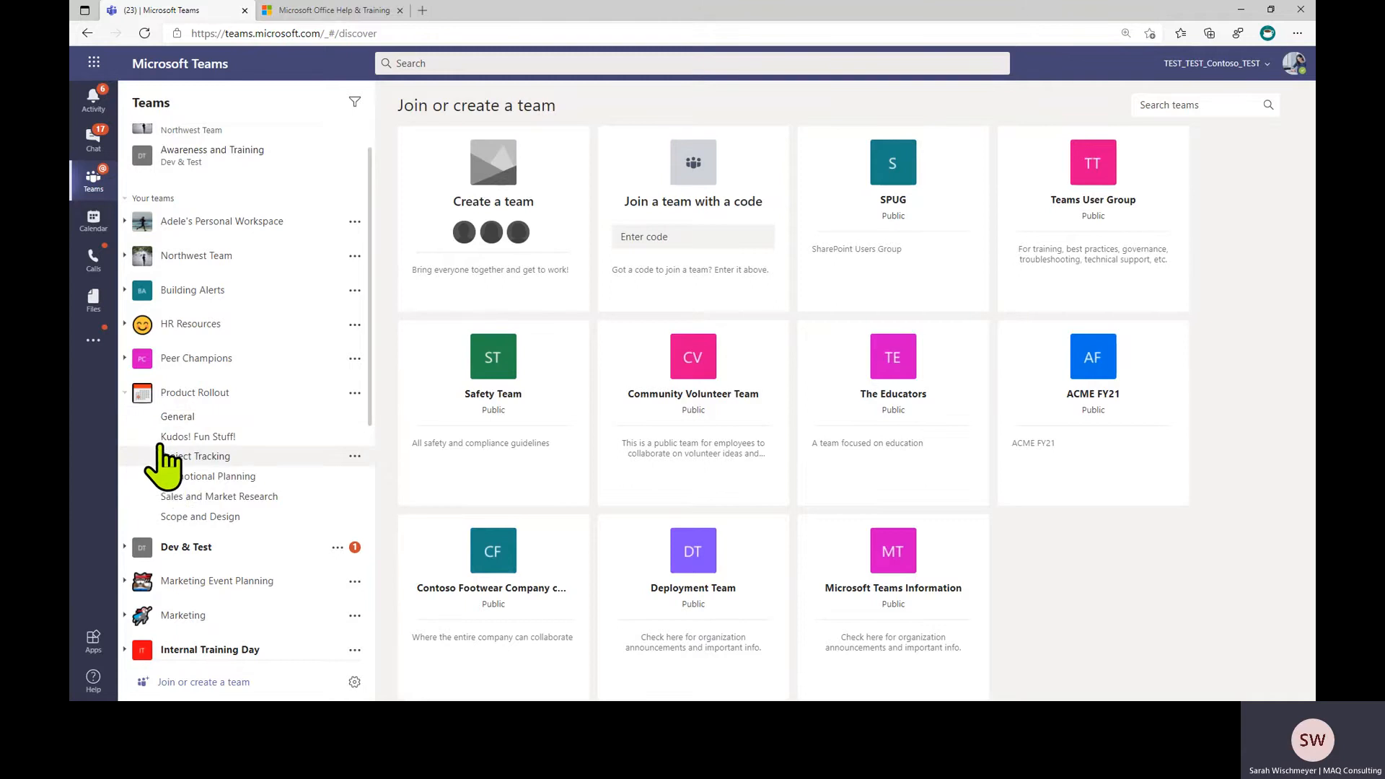
Open the Sales and Market Research channel in Product Rollout, and expand the Dev & Test team to review its channels
{"action": "left_click", "coordinate": [189, 496]}
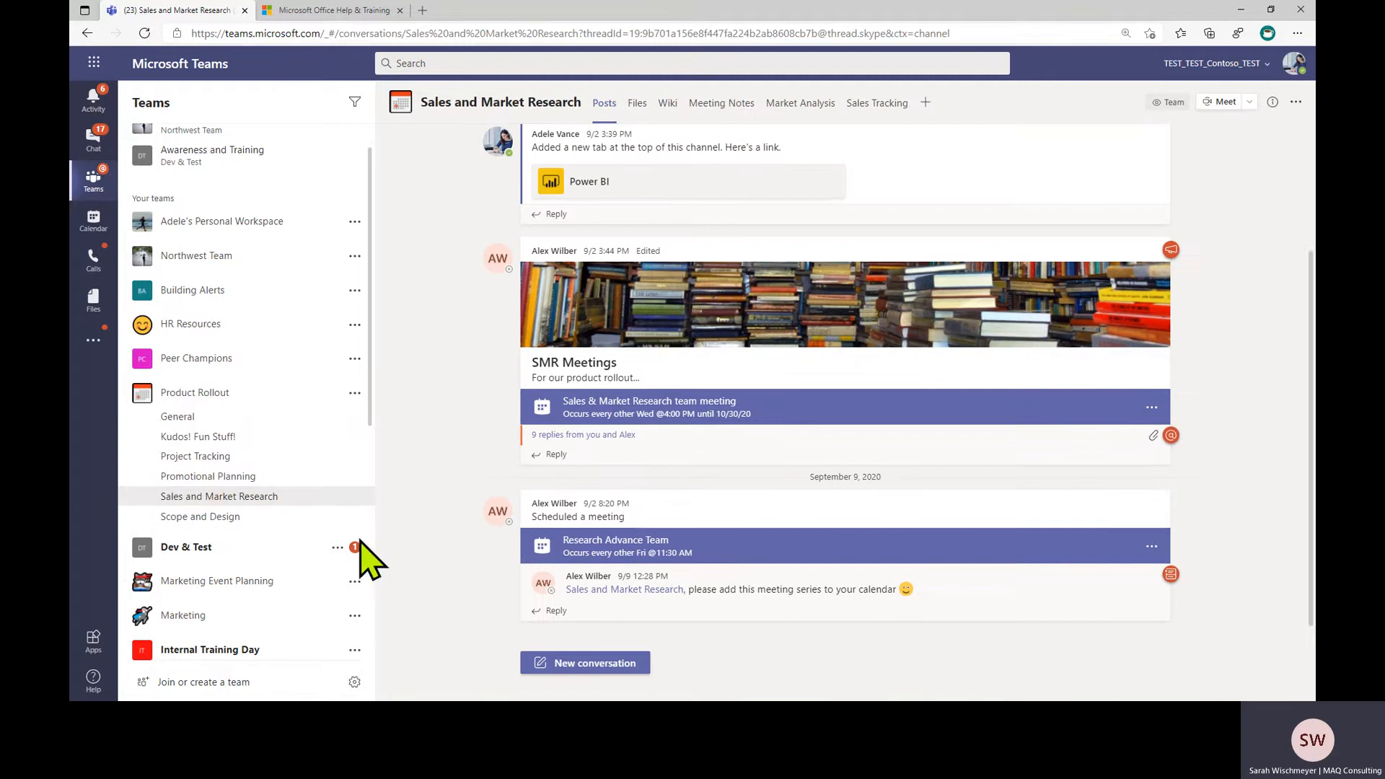
{"action": "left_click", "coordinate": [125, 550]}
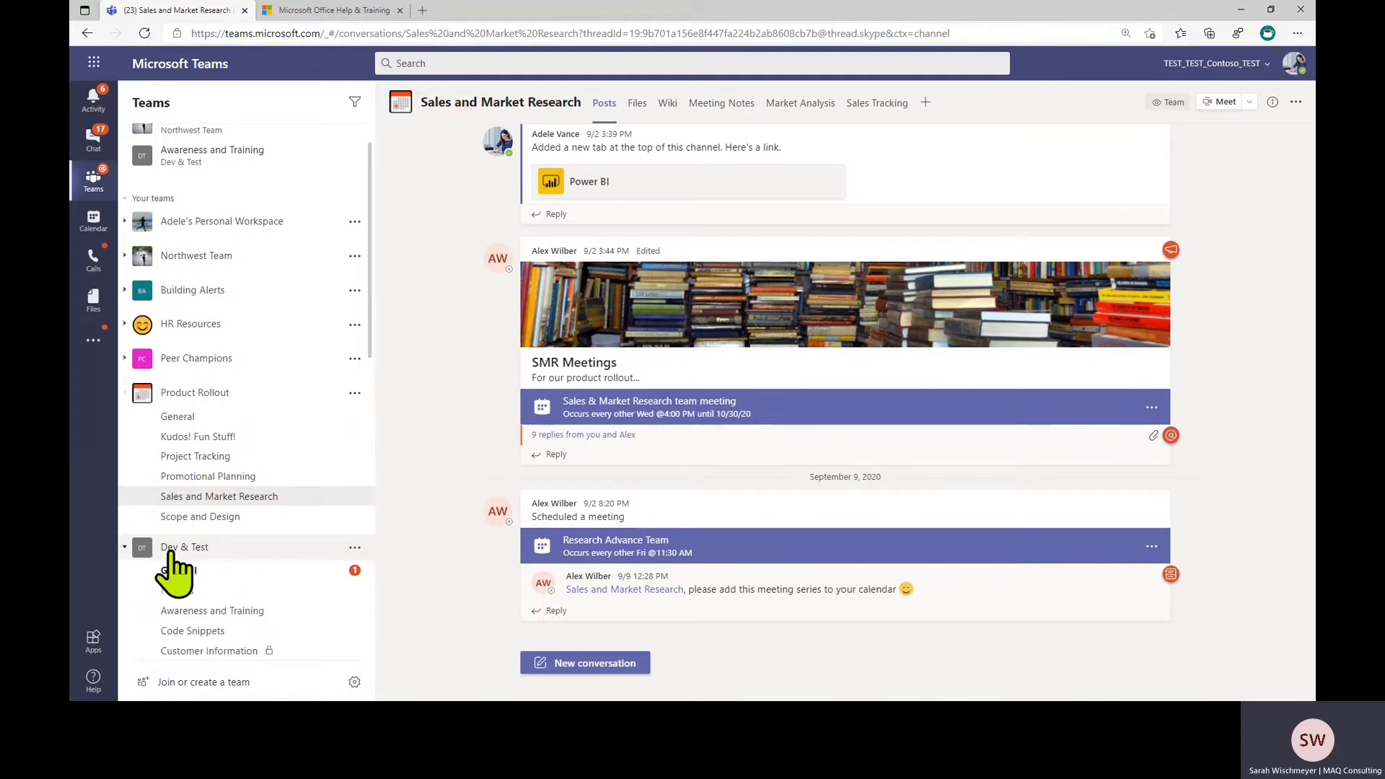
{"action": "scroll", "coordinate": [258, 581], "scroll_direction": "down", "scroll_amount": 2}
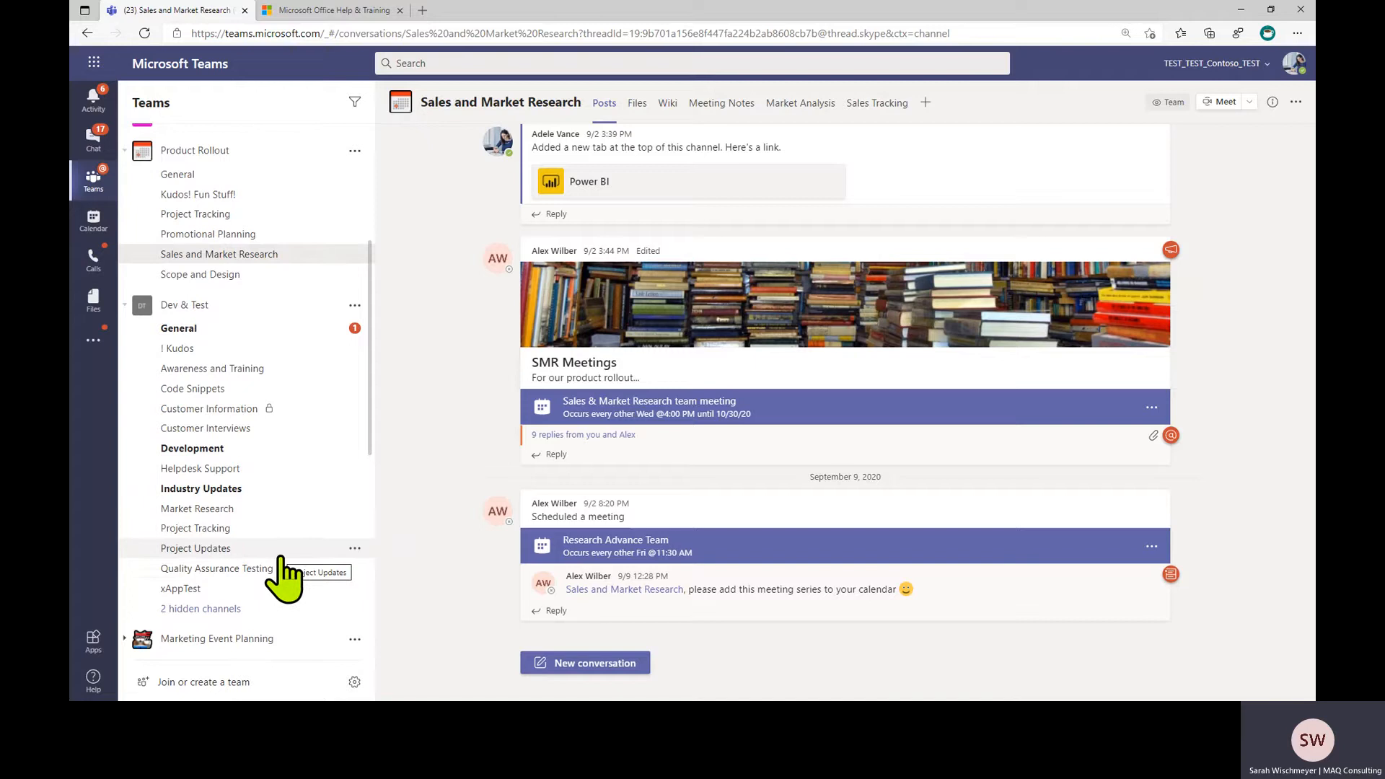
{"action": "scroll", "coordinate": [241, 368], "scroll_direction": "up", "scroll_amount": 4}
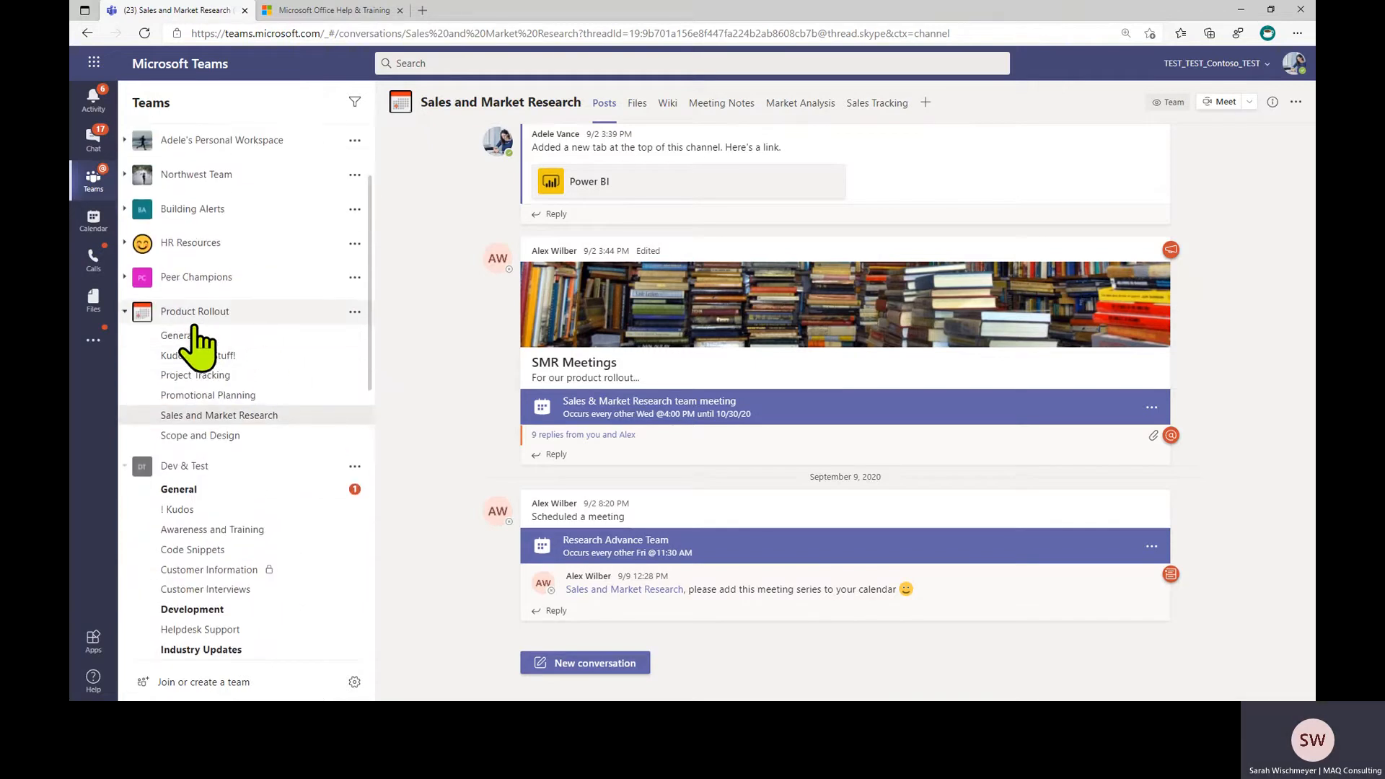
{"action": "scroll", "coordinate": [209, 461], "scroll_direction": "down", "scroll_amount": 3}
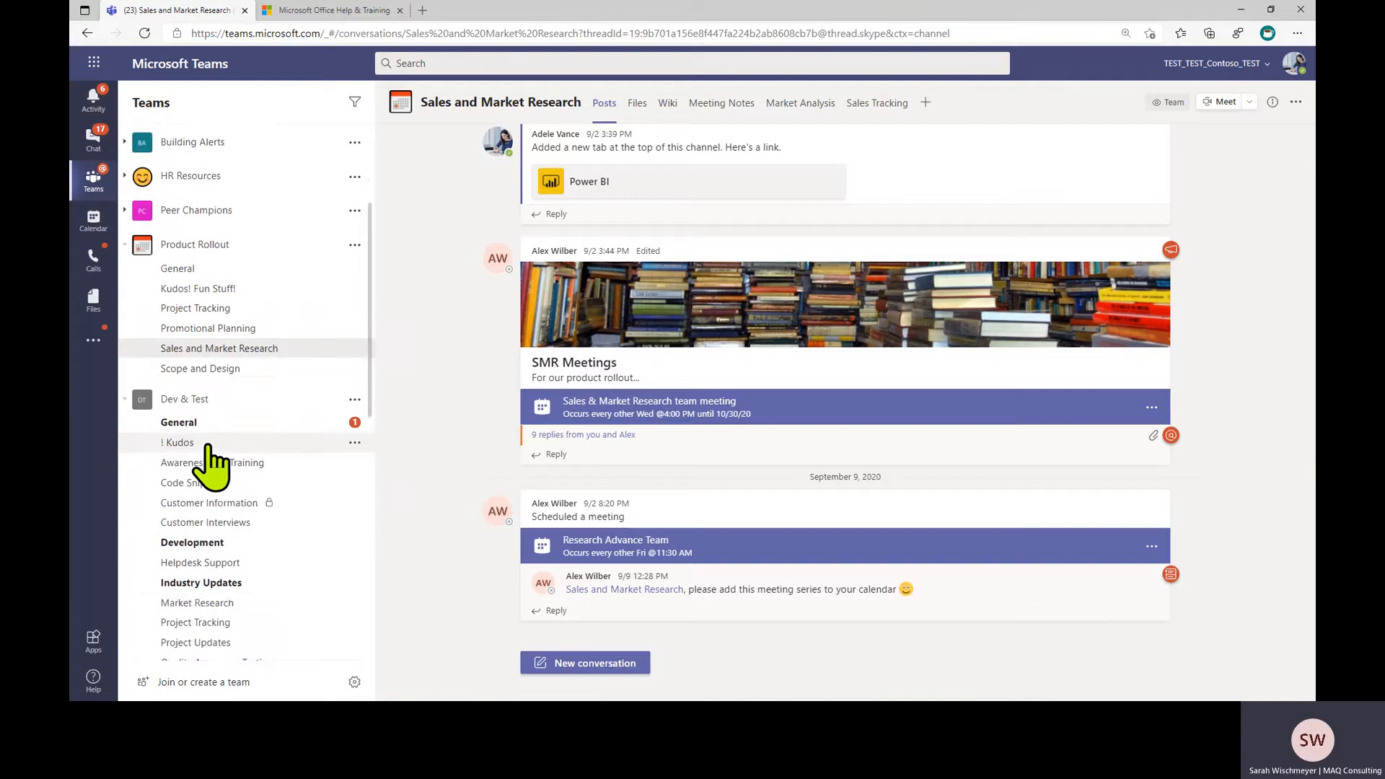
{"action": "scroll", "coordinate": [213, 383], "scroll_direction": "down", "scroll_amount": 2}
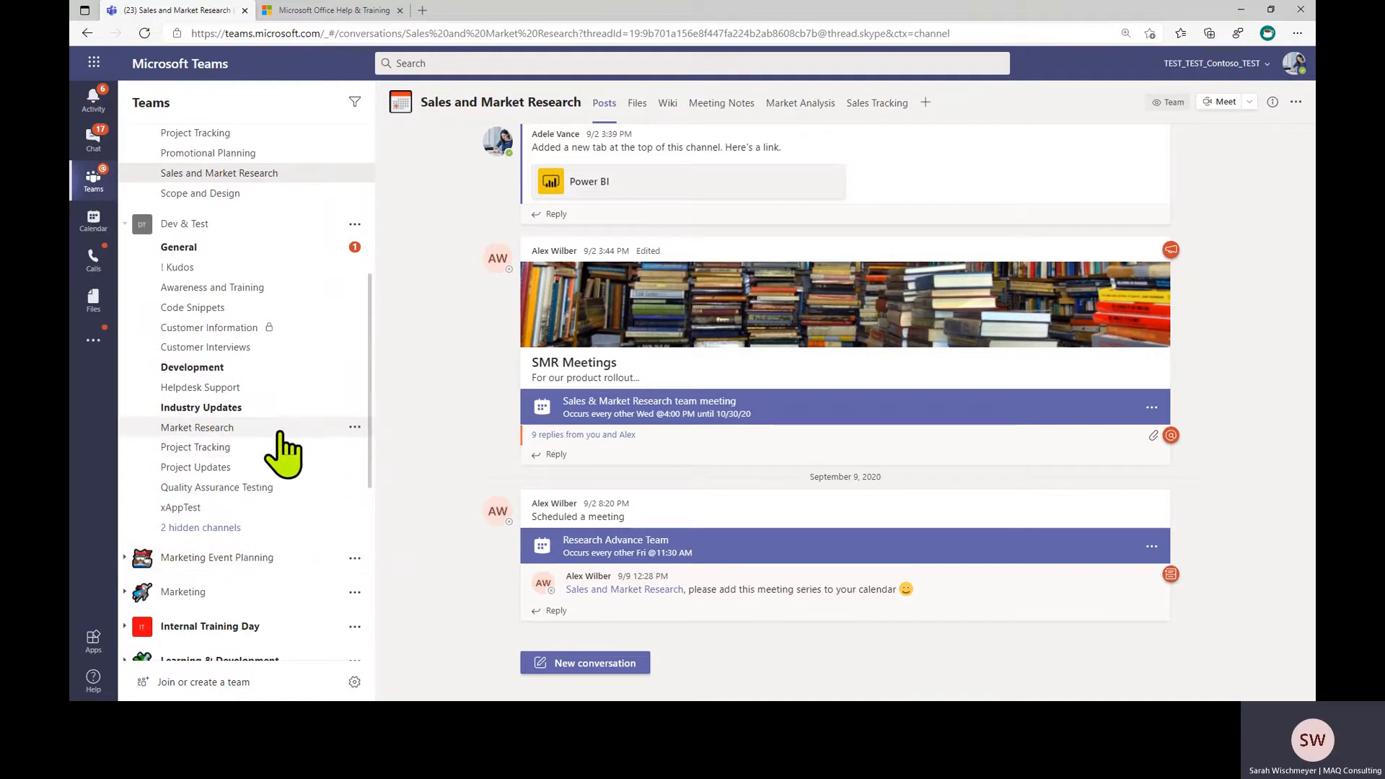
Check the options of the Sales and Market Research channel and review the account-wide notification settings, closing them without changes
{"action": "scroll", "coordinate": [283, 454], "scroll_direction": "up", "scroll_amount": 3}
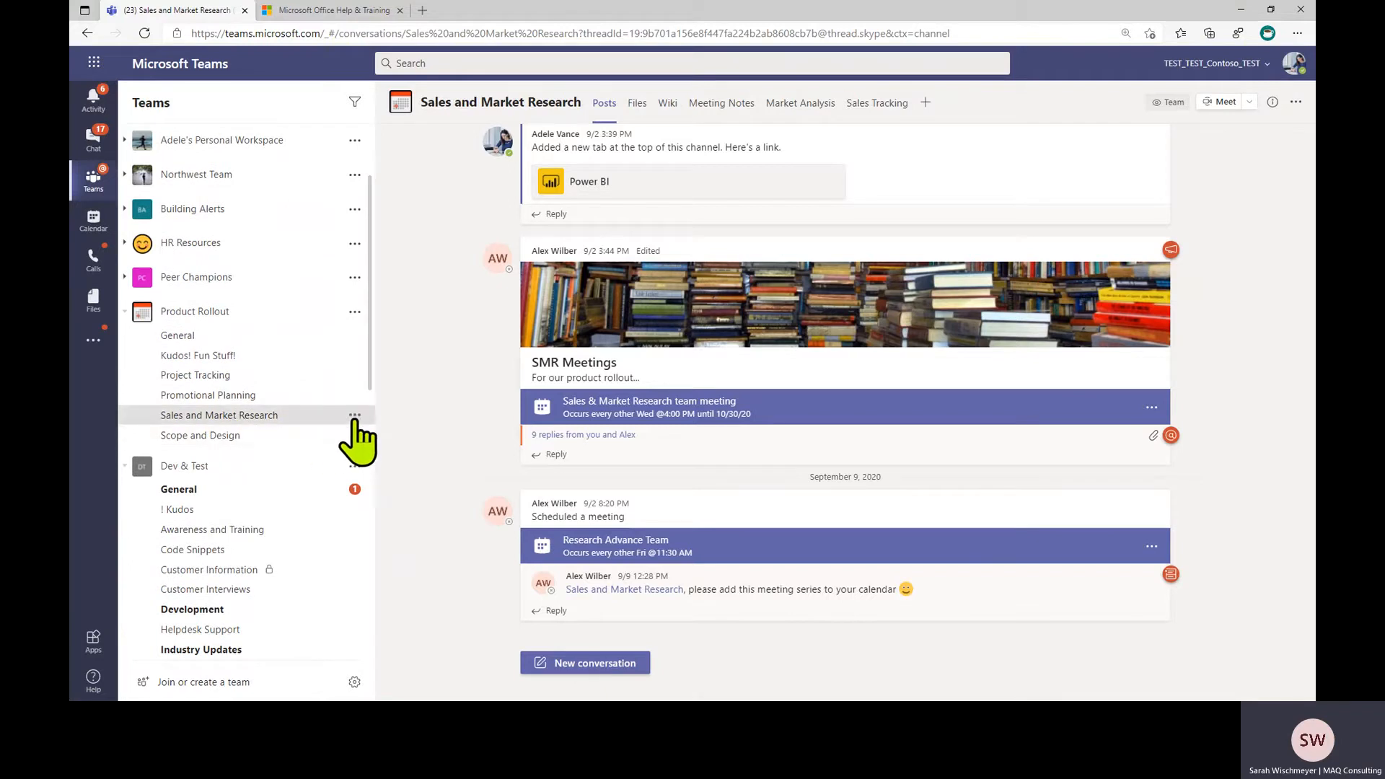
{"action": "left_click", "coordinate": [355, 415]}
{"action": "mouse_move", "coordinate": [396, 444]}
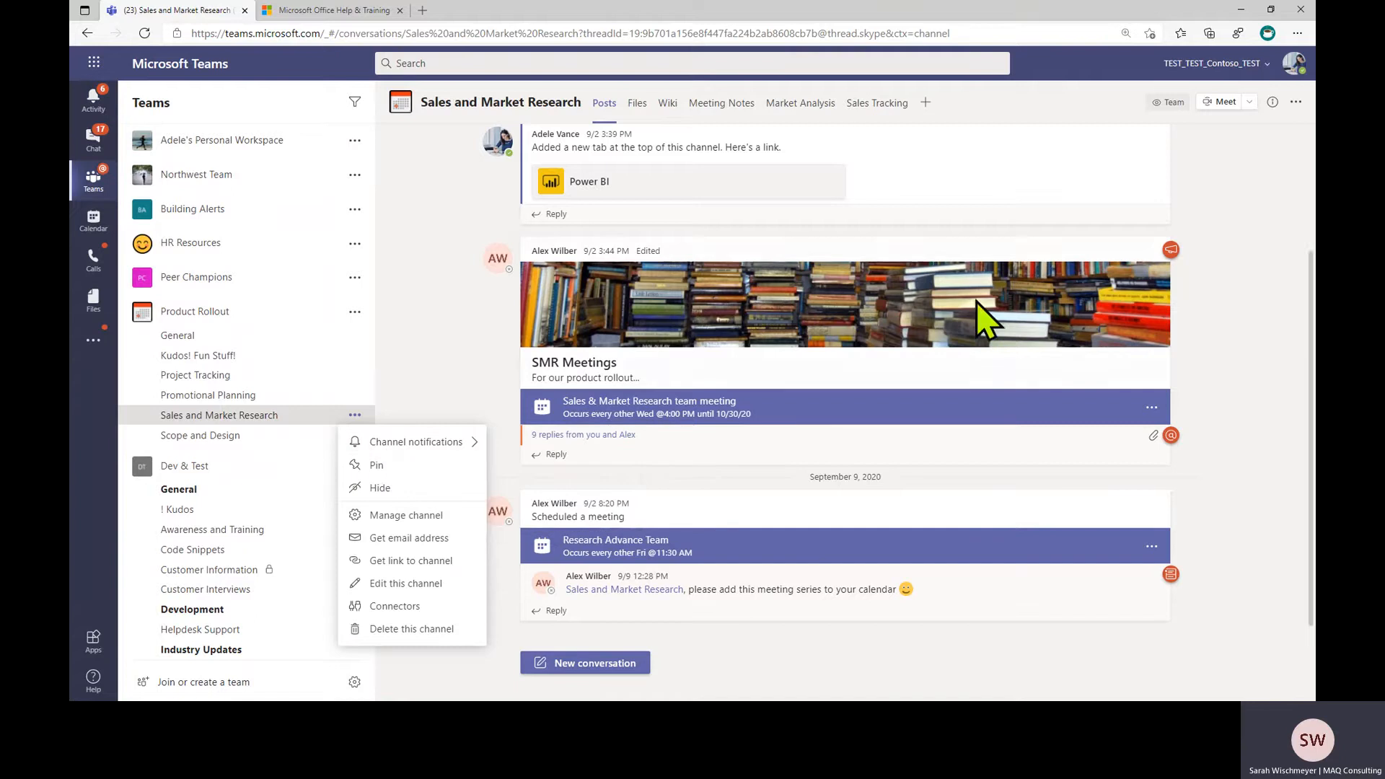
{"action": "left_click", "coordinate": [1293, 65]}
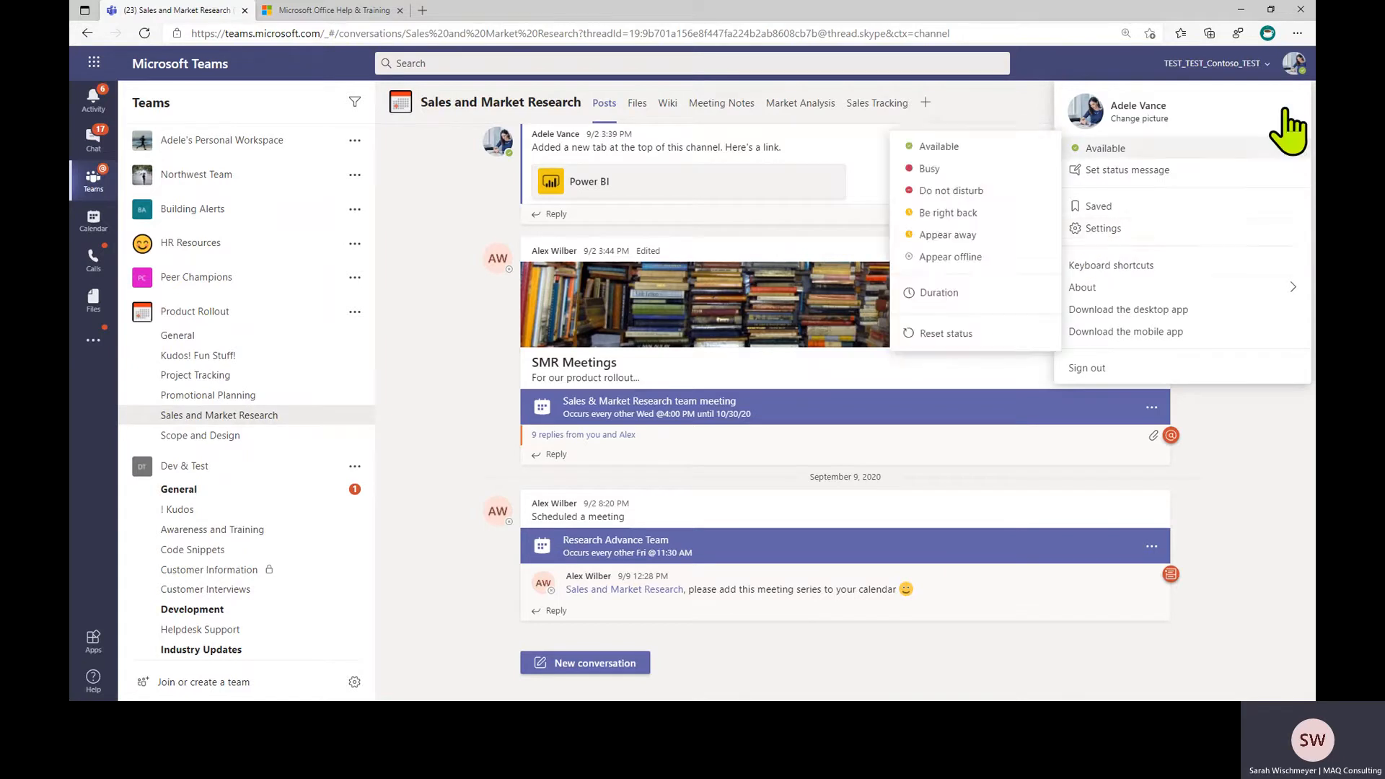
{"action": "left_click", "coordinate": [1103, 230]}
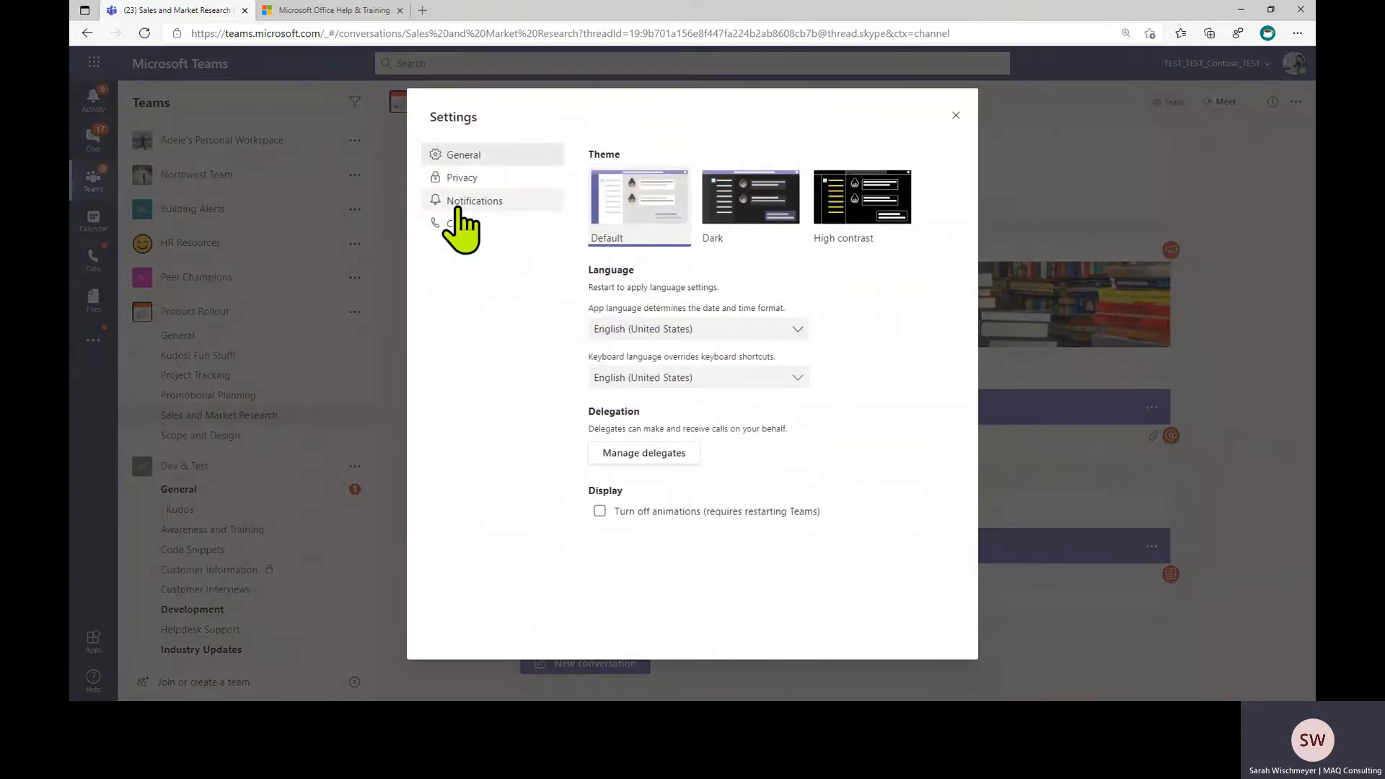
{"action": "left_click", "coordinate": [447, 205]}
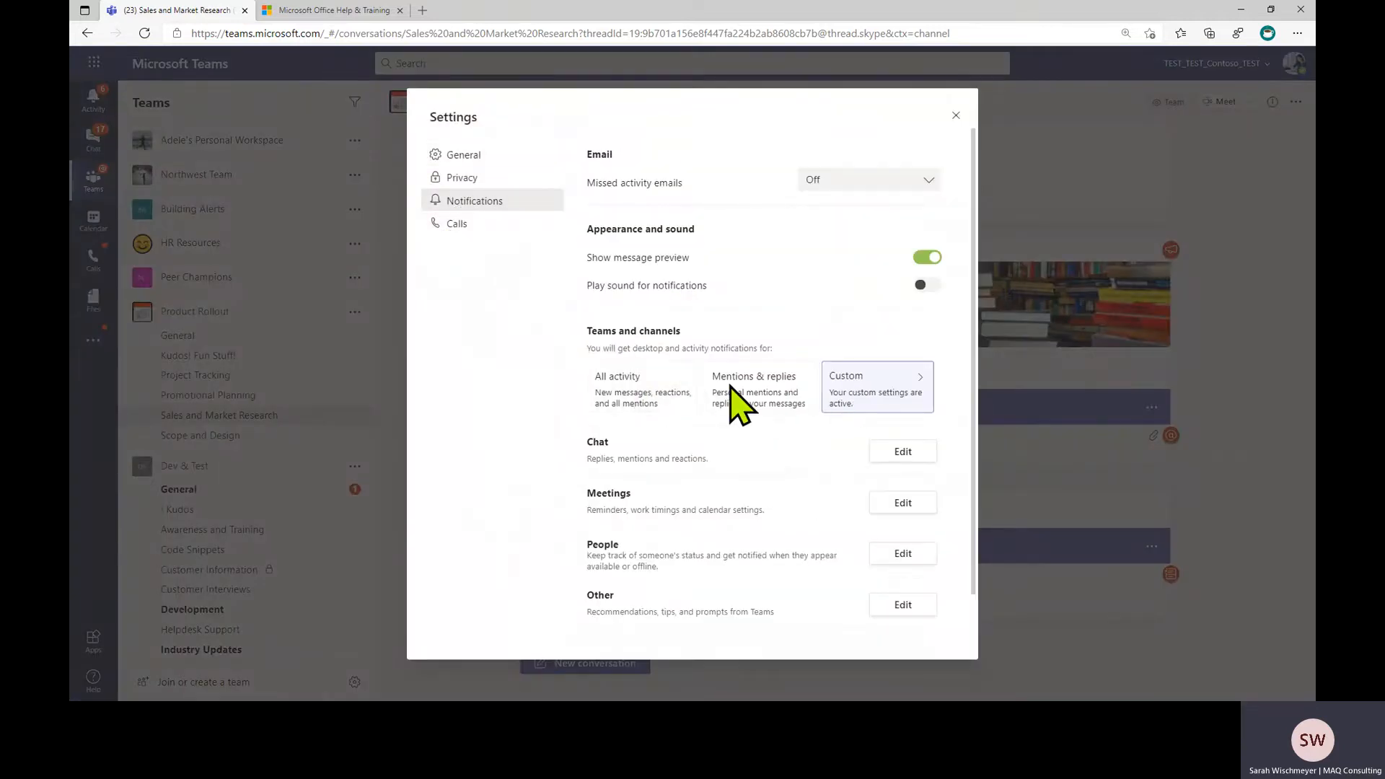
{"action": "left_click", "coordinate": [956, 117]}
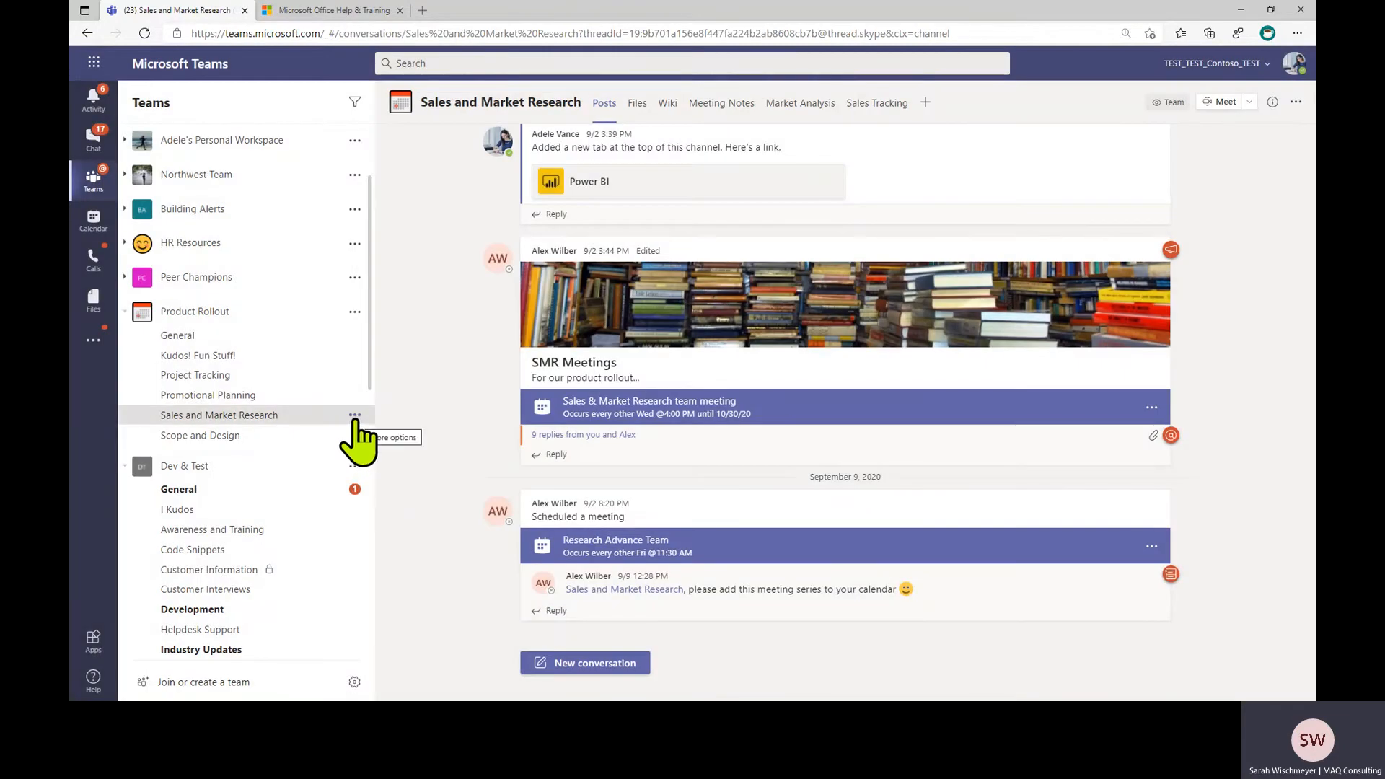
Review the all-new-posts choices in the custom notification settings of Sales and Market Research, and cancel without saving
{"action": "left_click", "coordinate": [355, 415]}
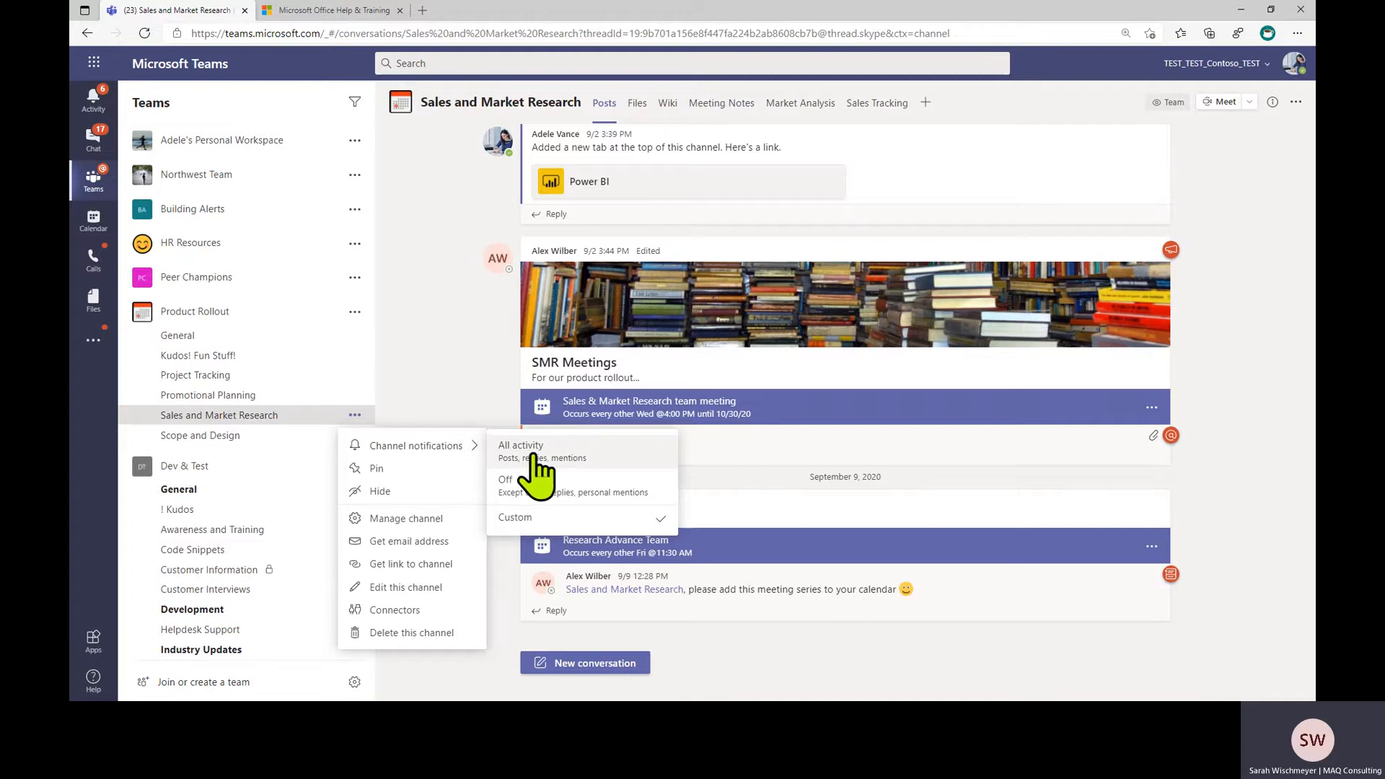
{"action": "left_click", "coordinate": [526, 523]}
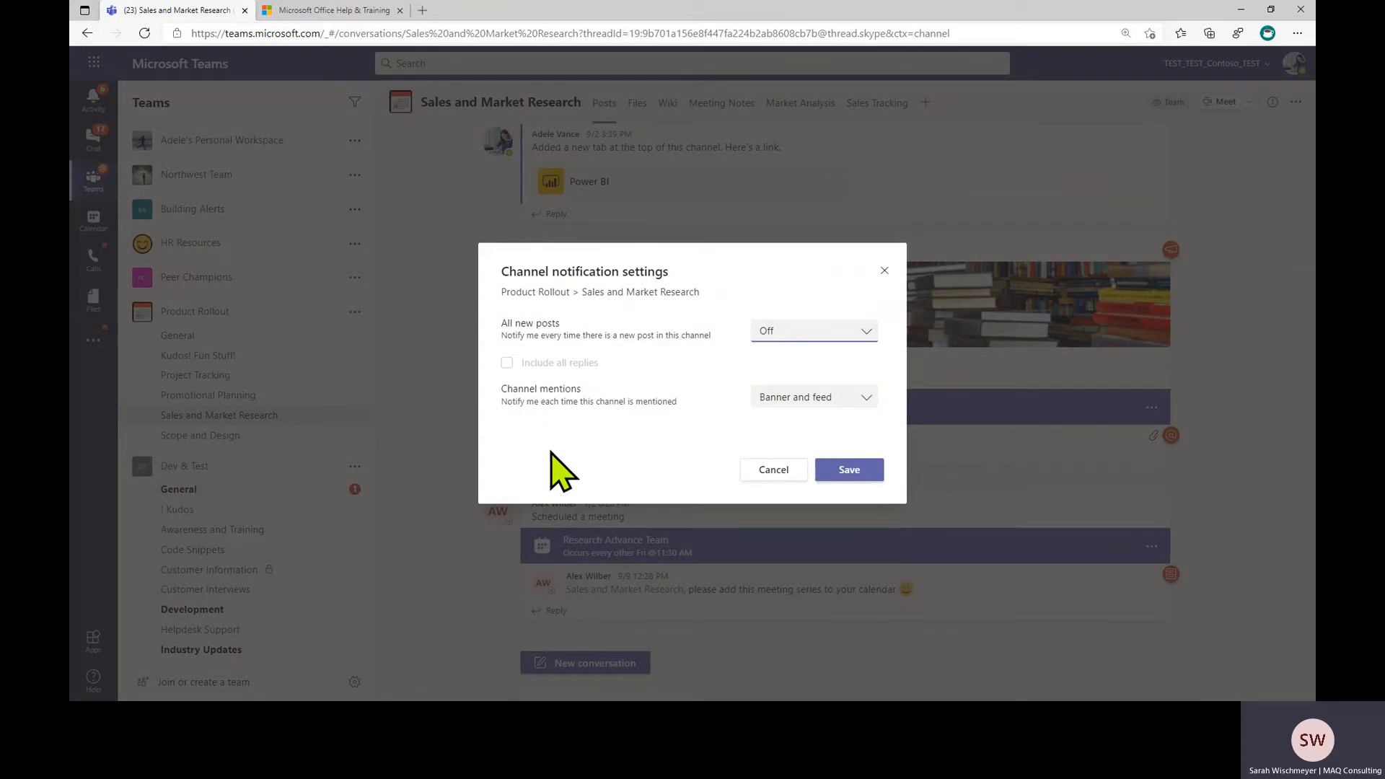
{"action": "left_click", "coordinate": [866, 332]}
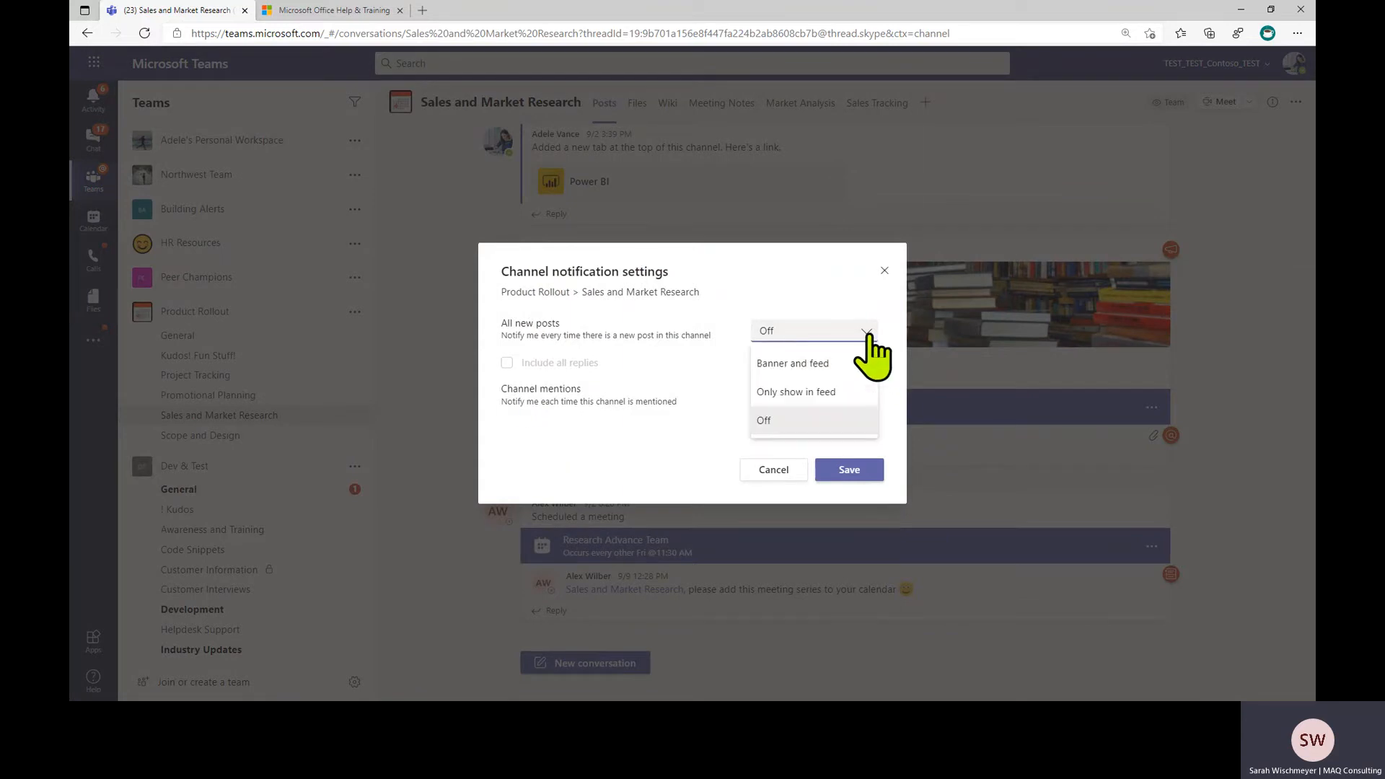
{"action": "left_click", "coordinate": [630, 470]}
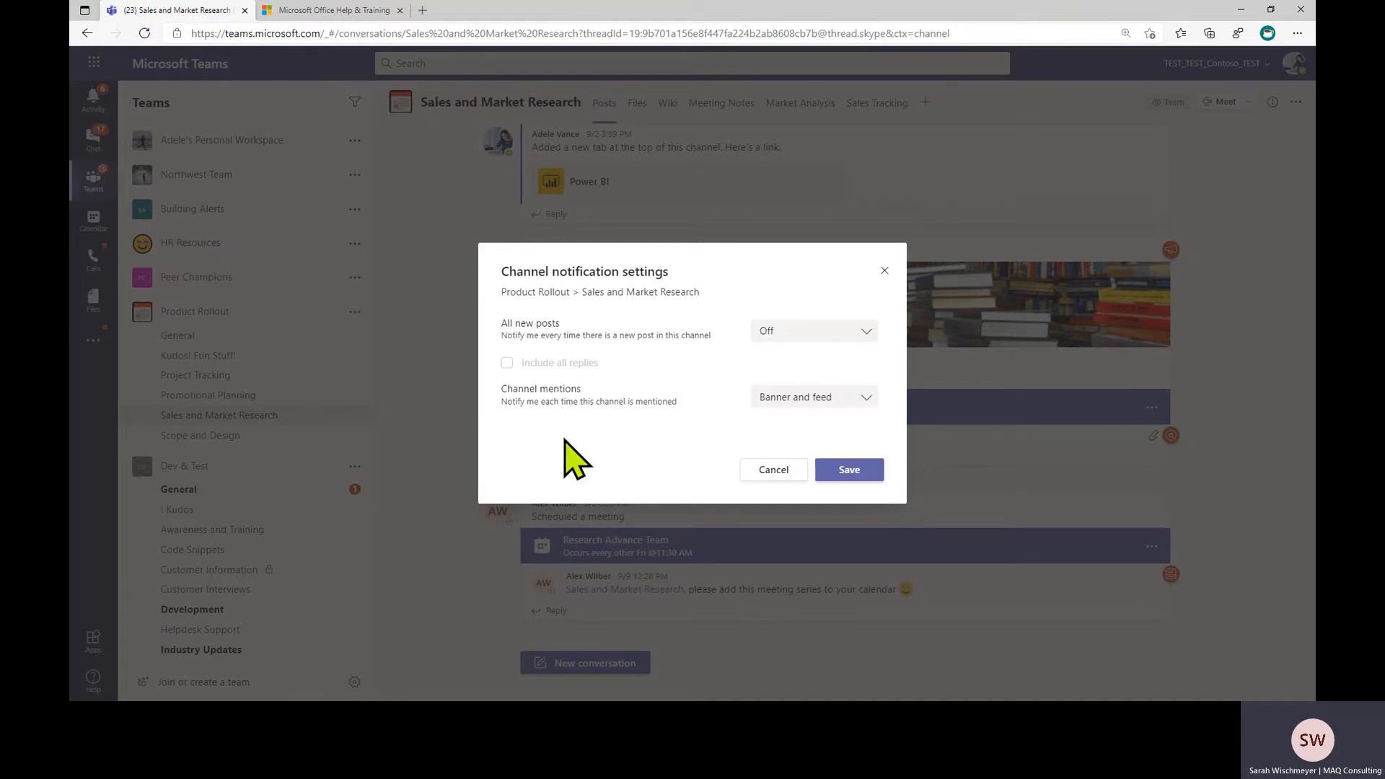
{"action": "left_click", "coordinate": [758, 475]}
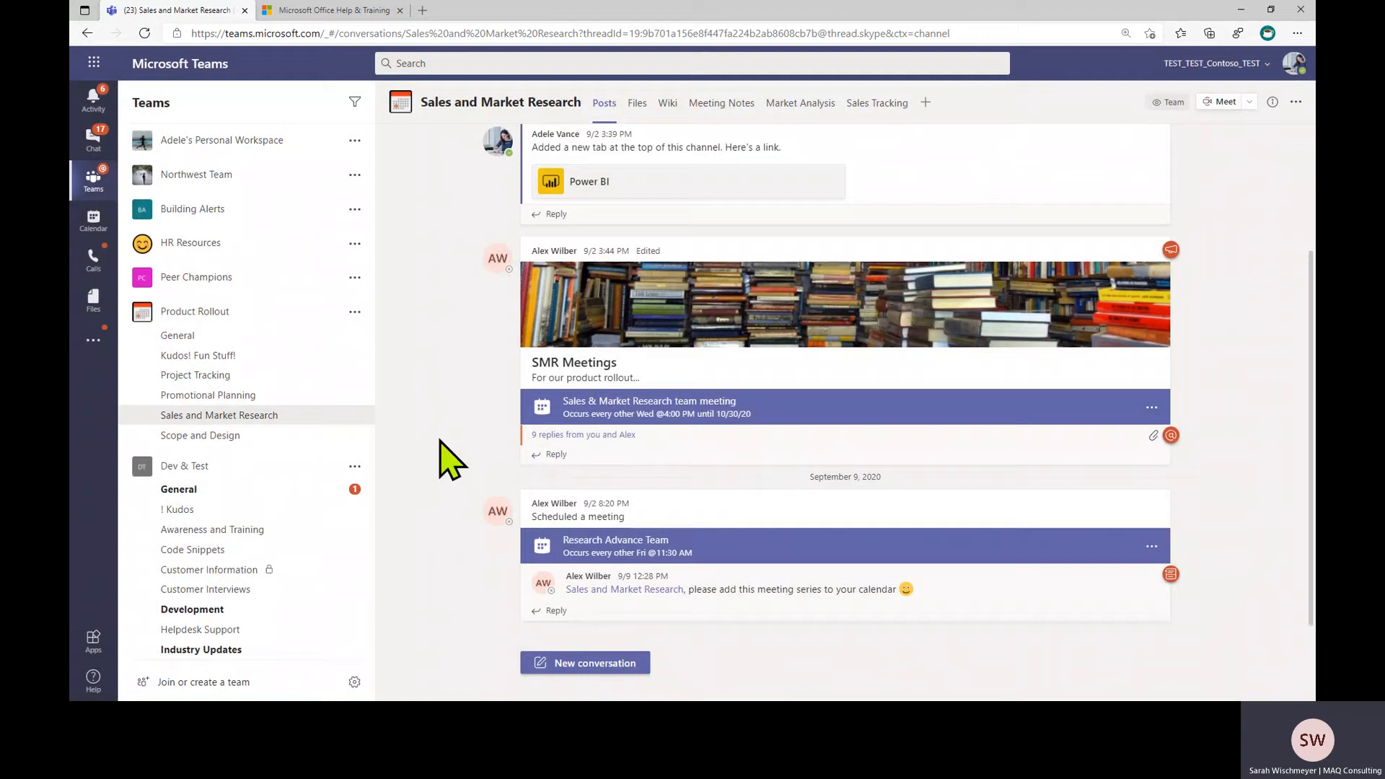
Check the notification choices for the Scope and Design channel and hide the channel from Product Rollout
{"action": "left_click", "coordinate": [354, 436]}
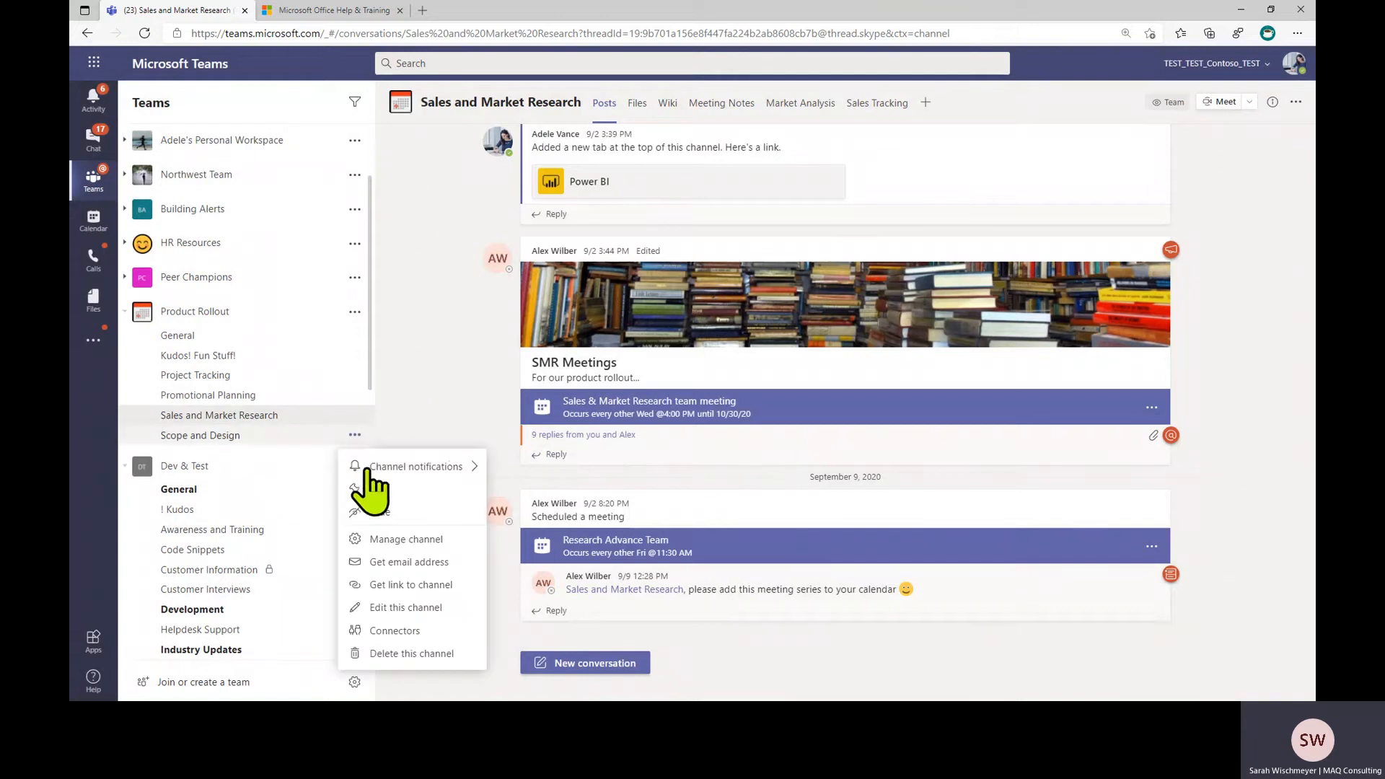
{"action": "mouse_move", "coordinate": [427, 474]}
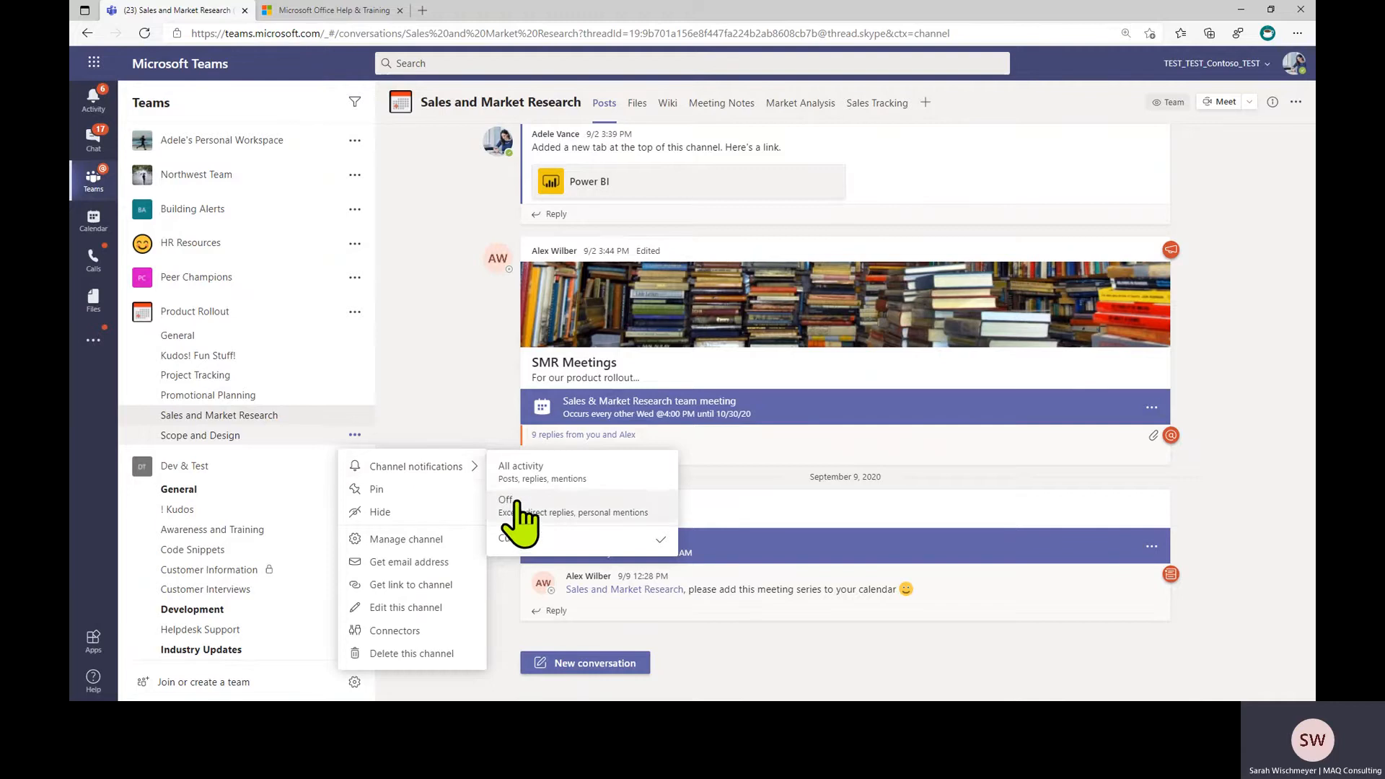
{"action": "left_click", "coordinate": [382, 512]}
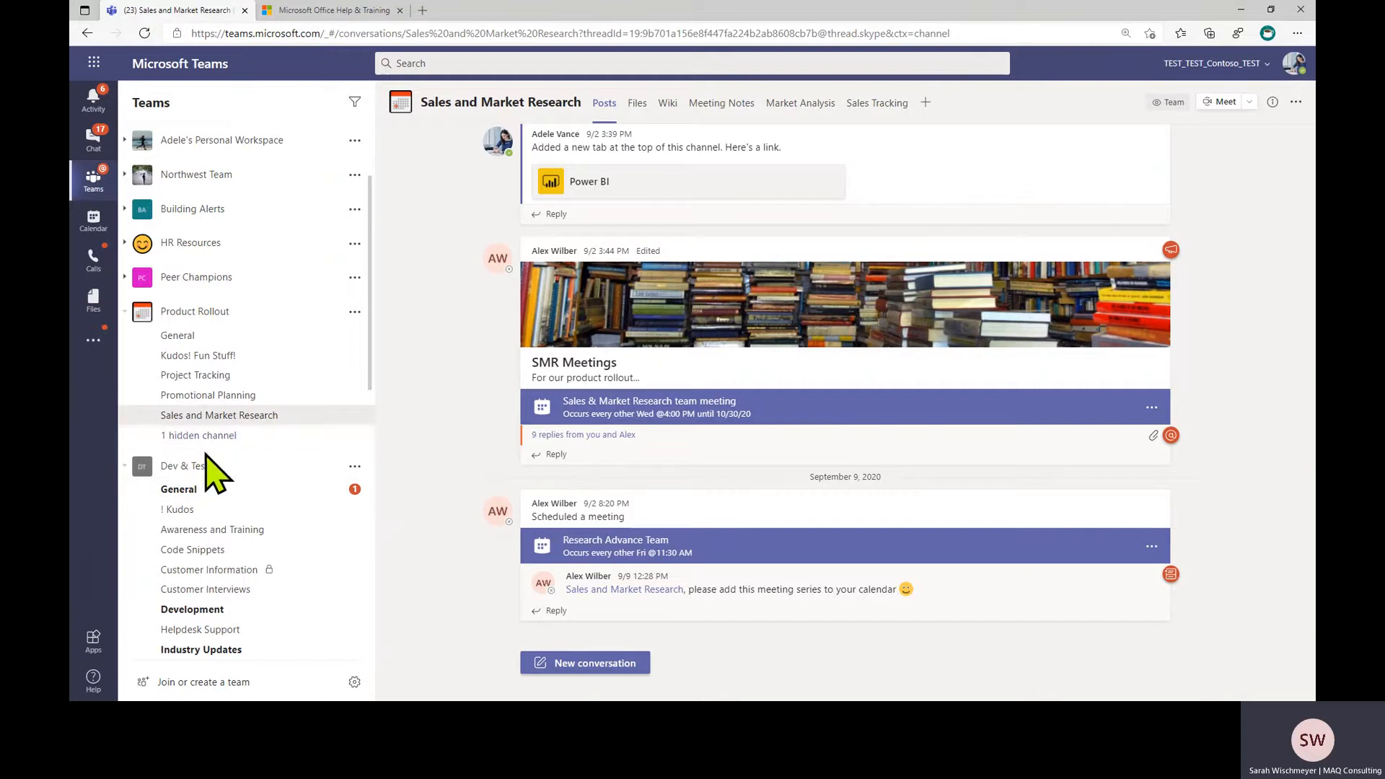
Show the hidden Scope and Design channel under Product Rollout again
{"action": "scroll", "coordinate": [209, 498], "scroll_direction": "down", "scroll_amount": 3}
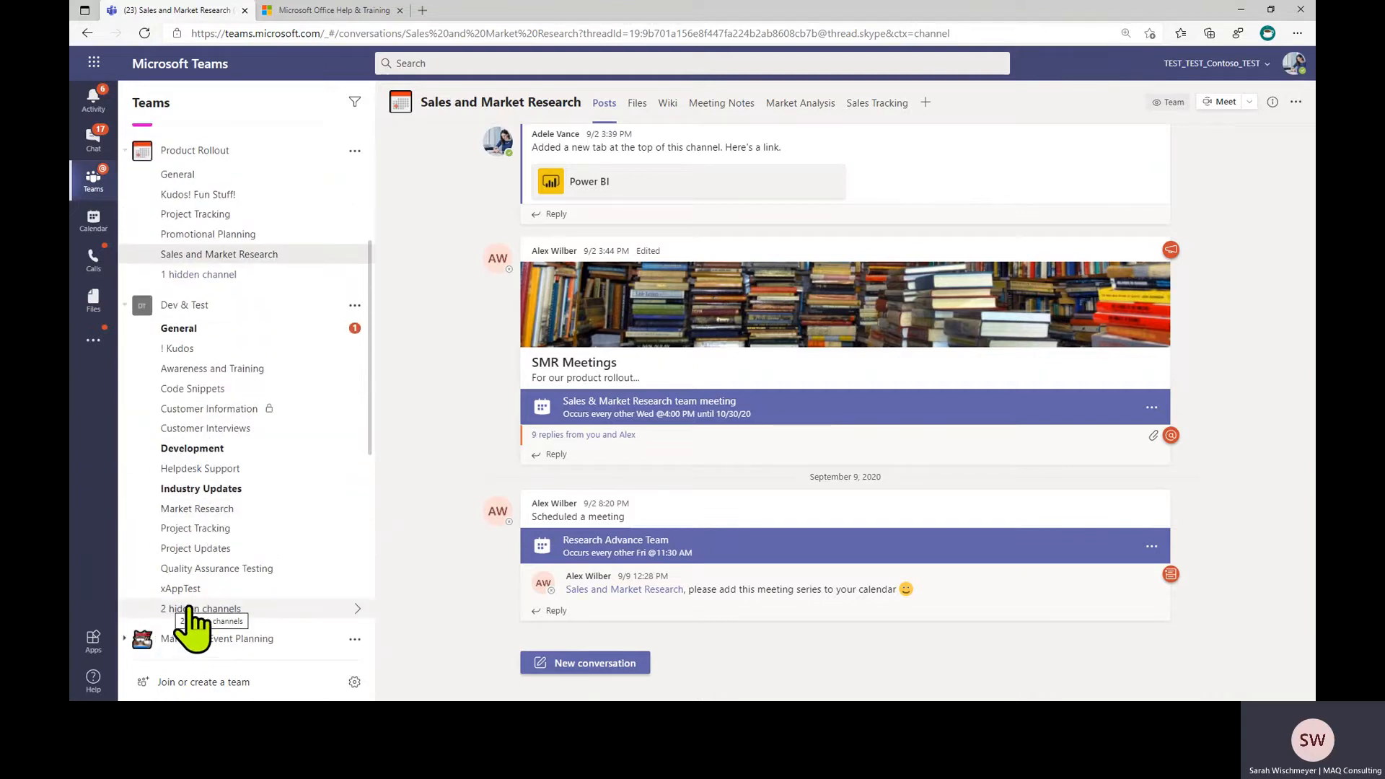
{"action": "scroll", "coordinate": [189, 613], "scroll_direction": "up", "scroll_amount": 3}
{"action": "left_click", "coordinate": [191, 436]}
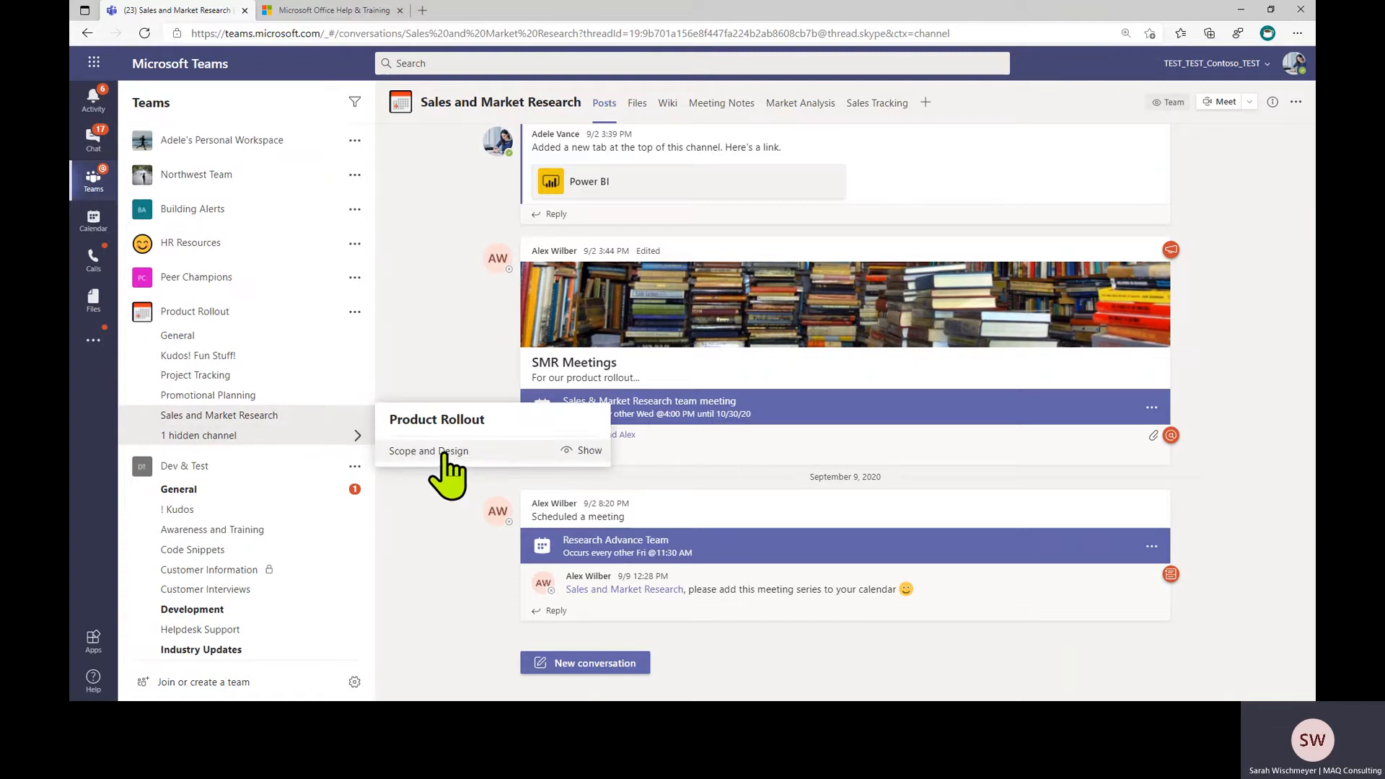
{"action": "left_click", "coordinate": [588, 452]}
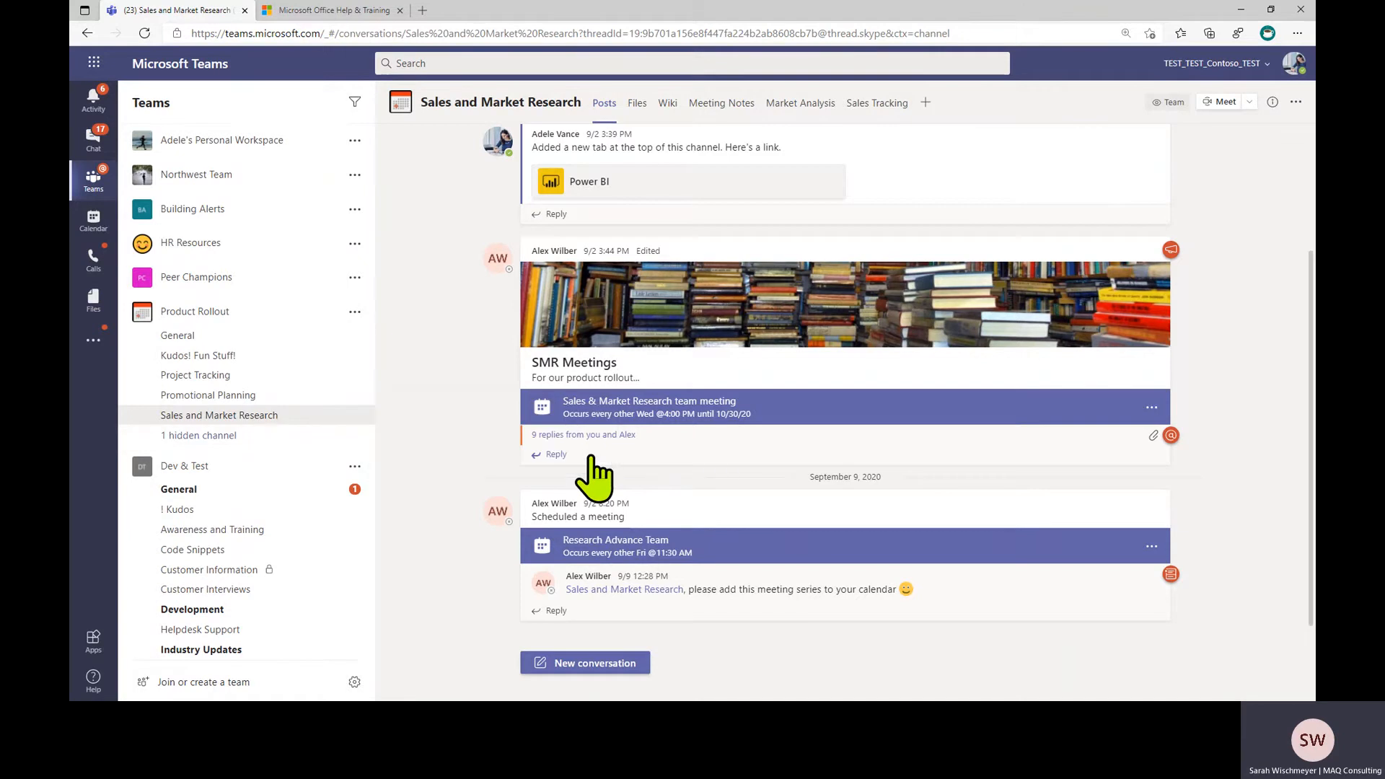
Hide the Sales and Market Research channel and open the Promotional Planning channel in Product Rollout
{"action": "left_click", "coordinate": [355, 415]}
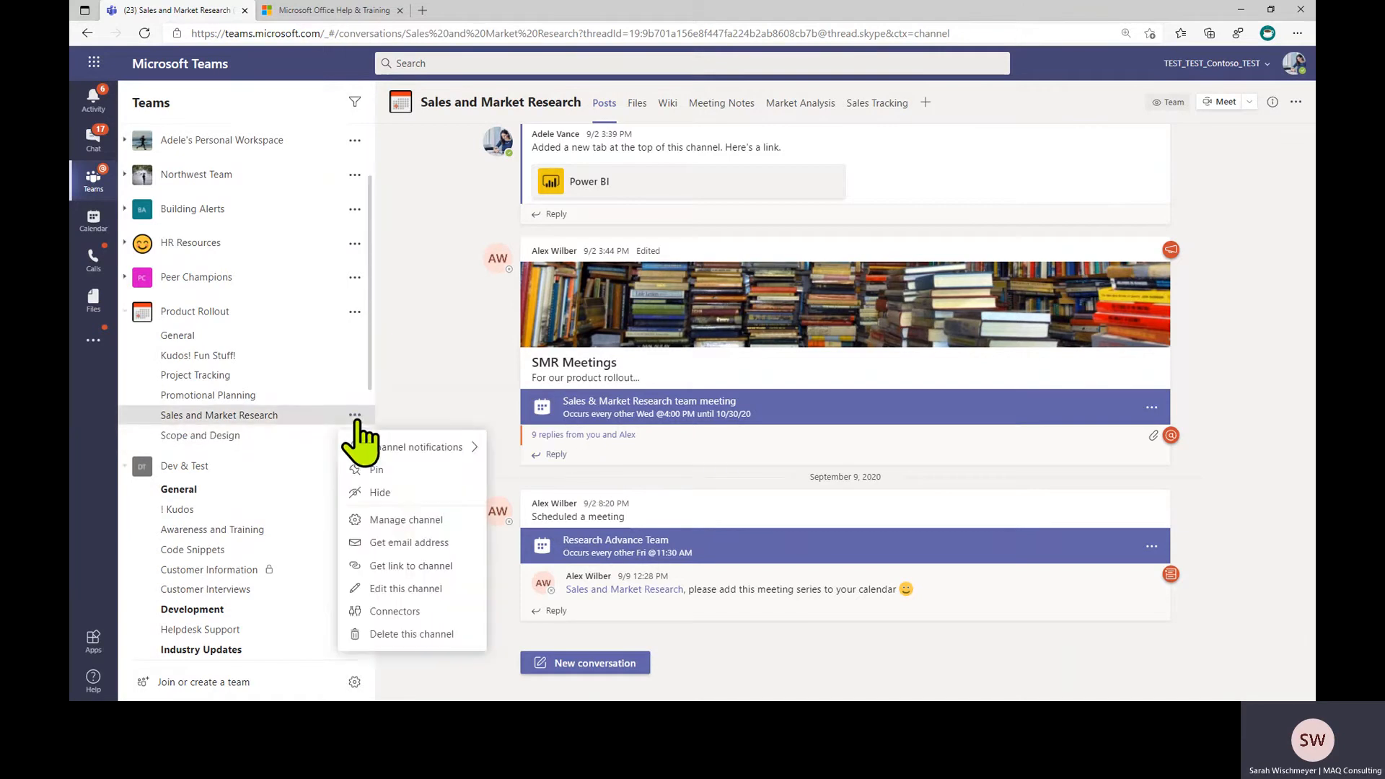
{"action": "left_click", "coordinate": [371, 492]}
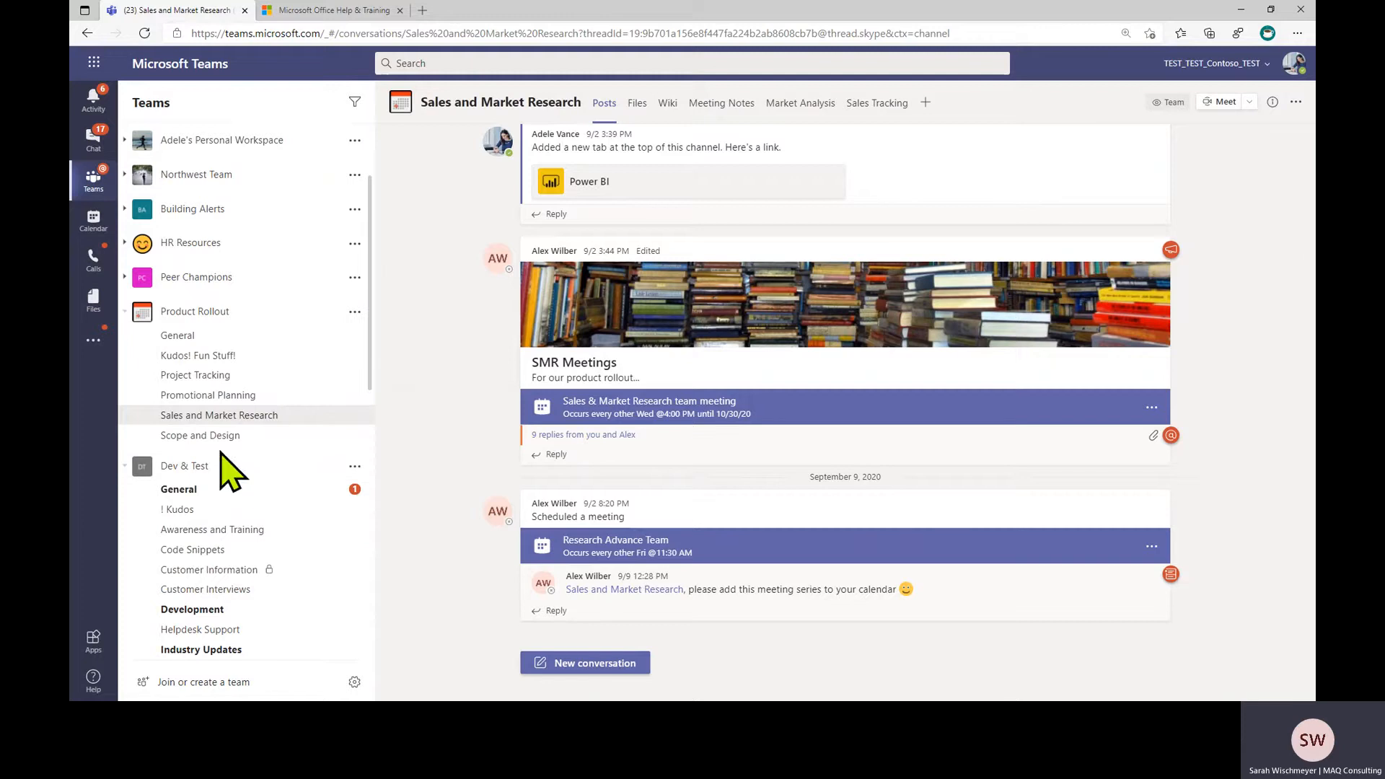
{"action": "left_click", "coordinate": [228, 397]}
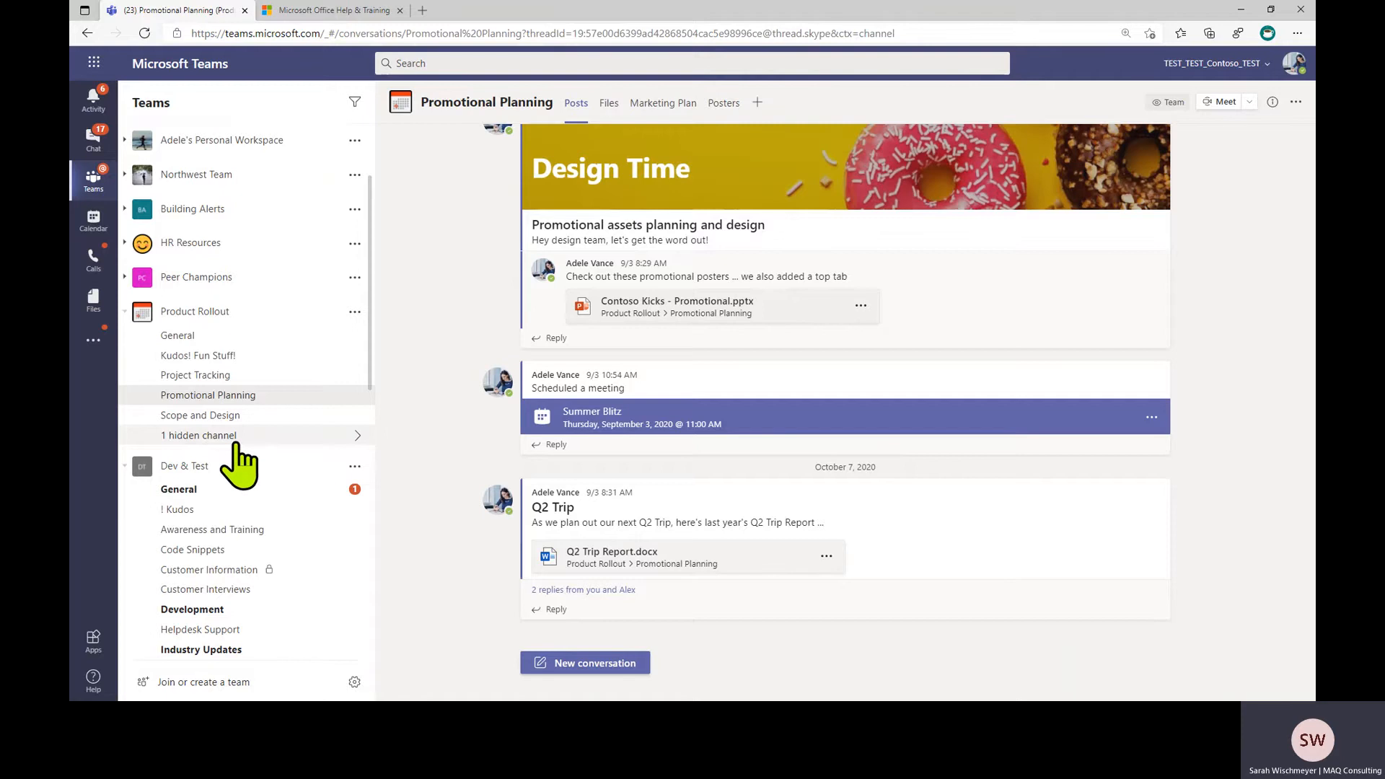
Open Sales and Market Research from Product Rollout's hidden channels and set it to show in the channel list
{"action": "left_click", "coordinate": [235, 439]}
{"action": "left_click", "coordinate": [395, 456]}
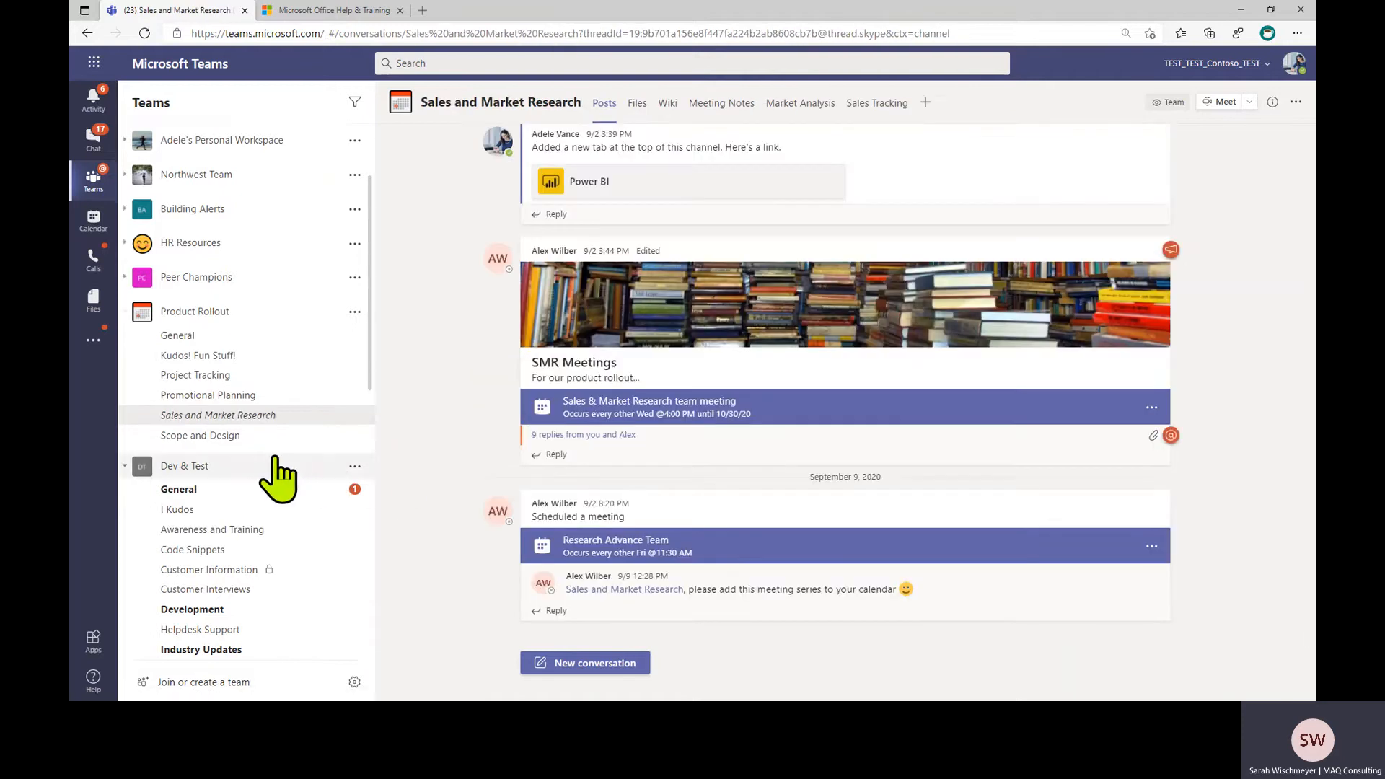
{"action": "left_click", "coordinate": [354, 417]}
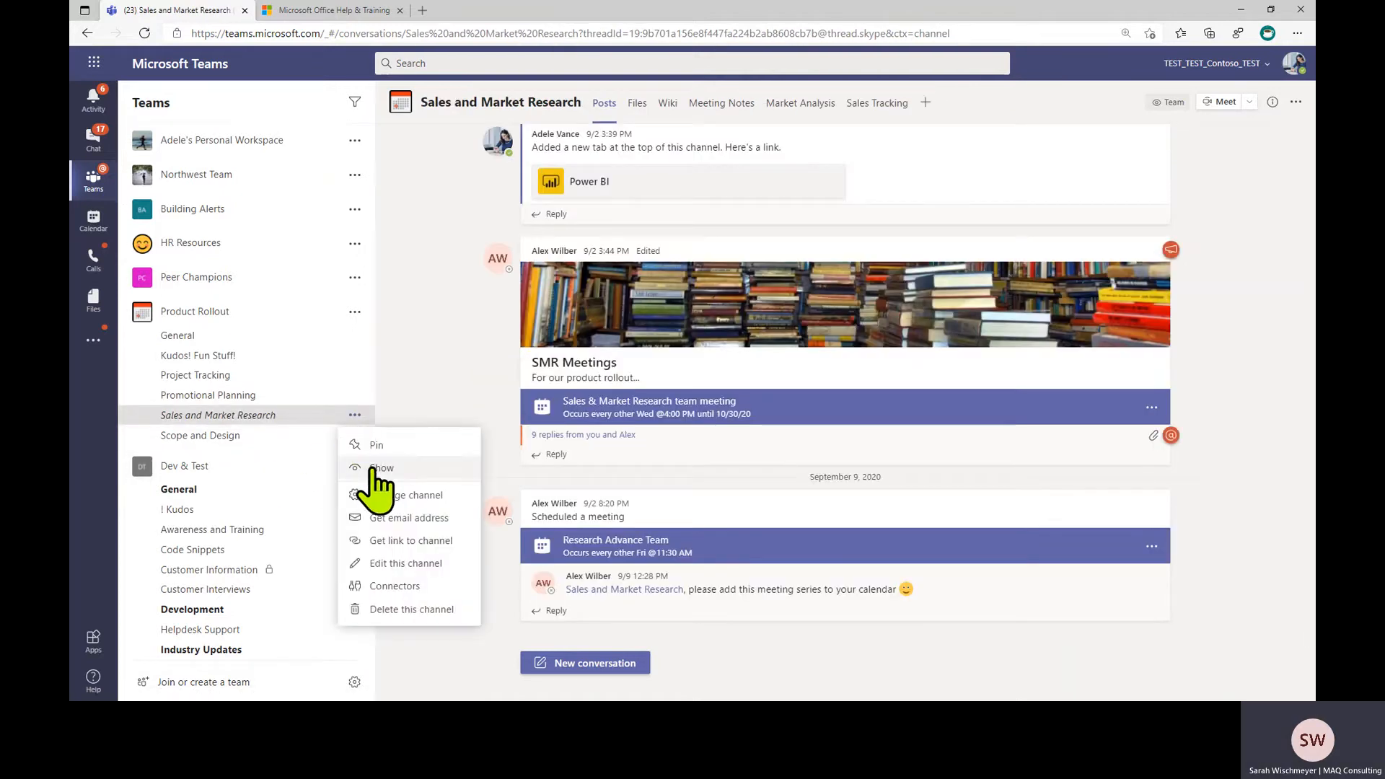
{"action": "left_click", "coordinate": [376, 469]}
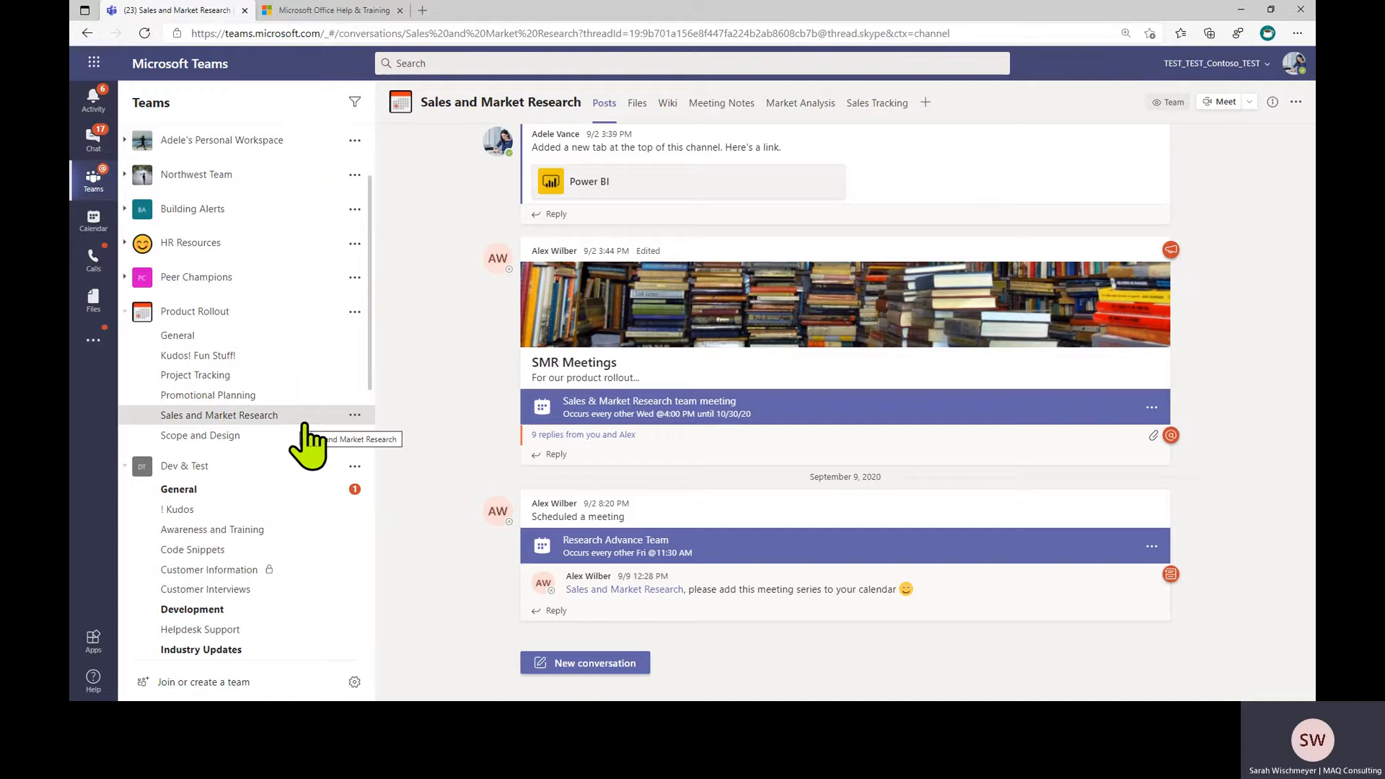
Pin the Sales and Market Research channel and move it above Awareness and Training in the pinned list
{"action": "left_click", "coordinate": [353, 417]}
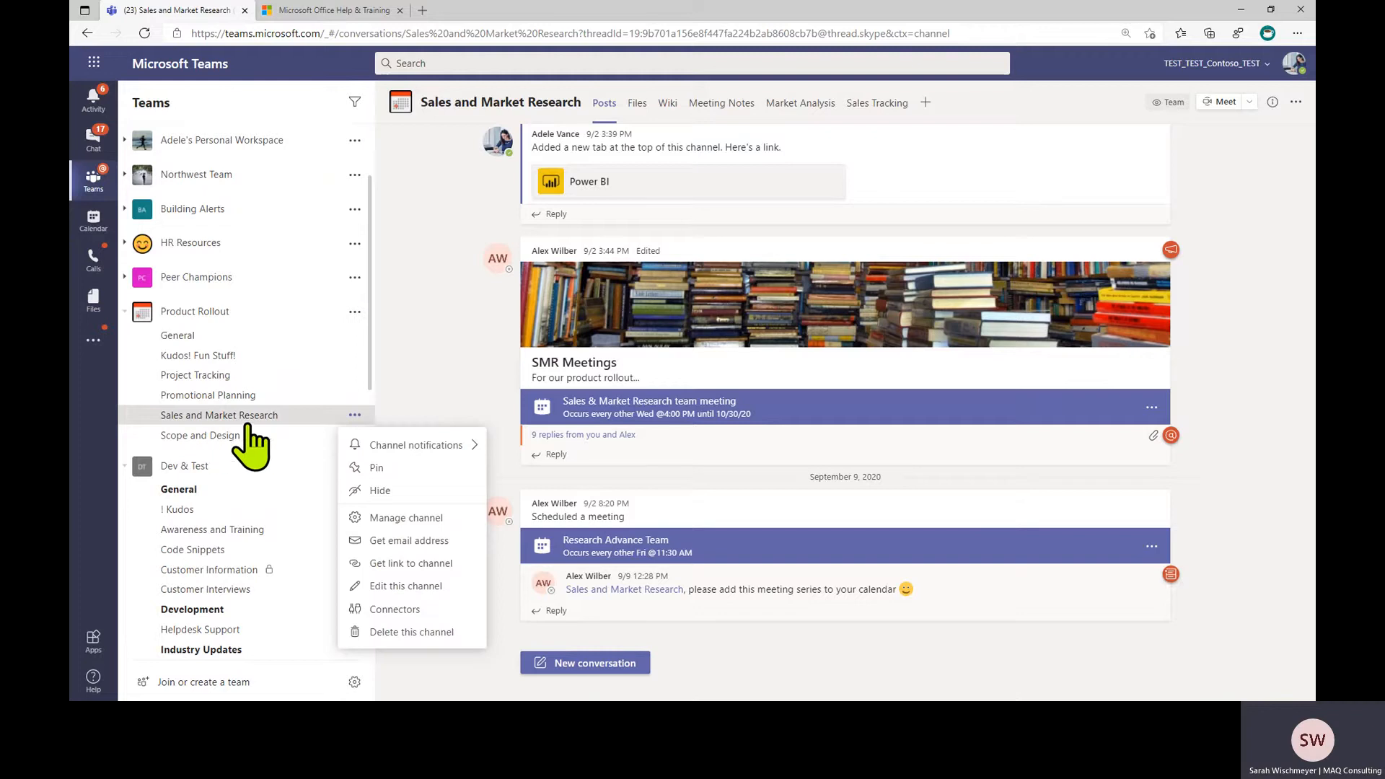
{"action": "left_click", "coordinate": [376, 470]}
{"action": "scroll", "coordinate": [285, 452], "scroll_direction": "up", "scroll_amount": 2}
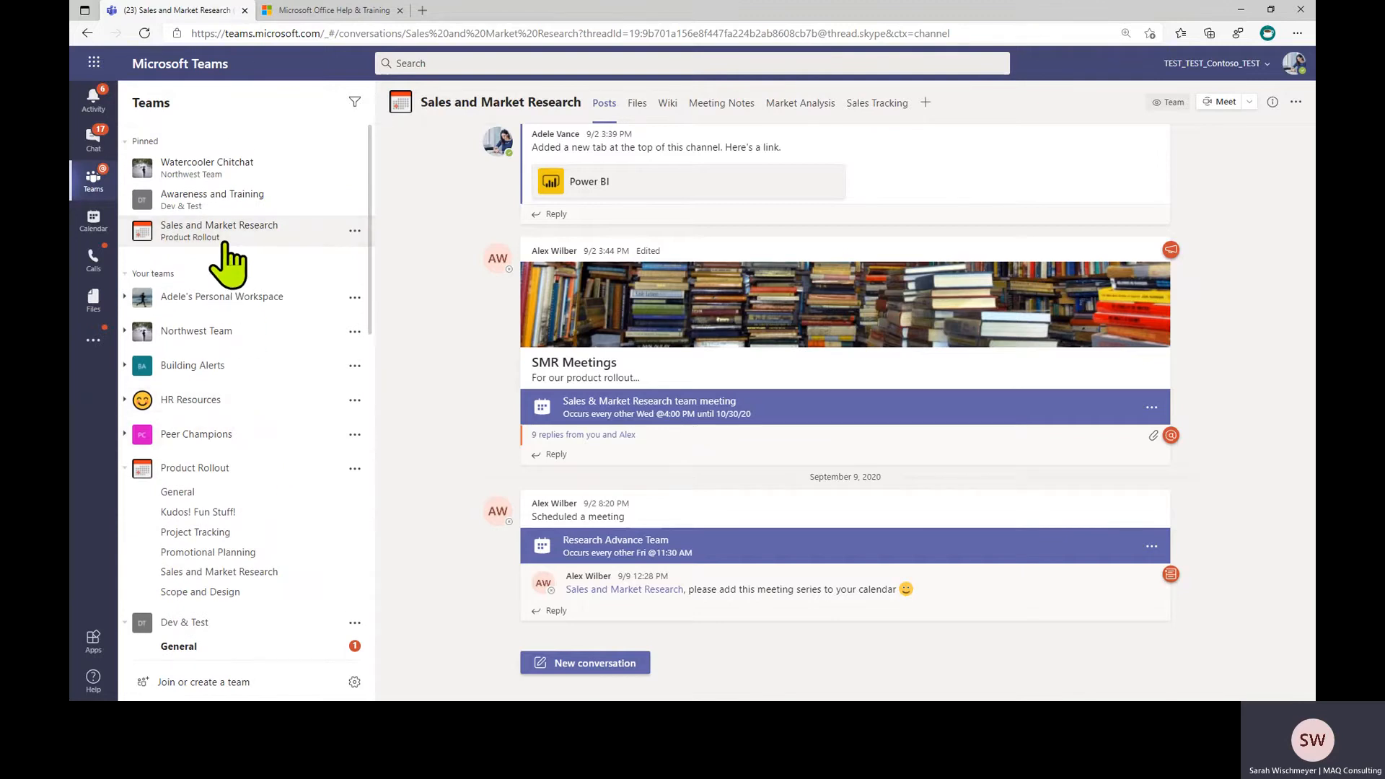
{"action": "left_click_drag", "start_coordinate": [228, 235], "coordinate": [226, 194]}
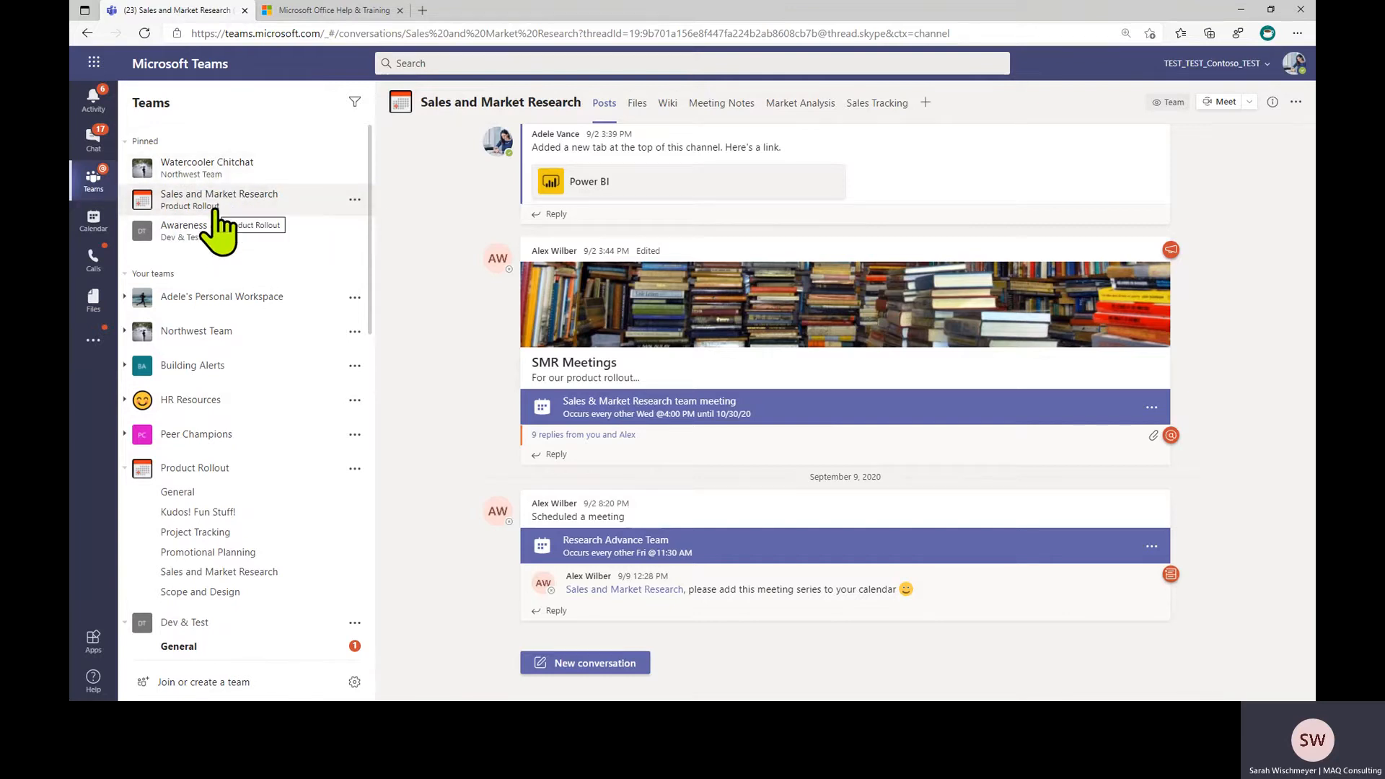
Unpin the Sales and Market Research channel
{"action": "left_click", "coordinate": [354, 202]}
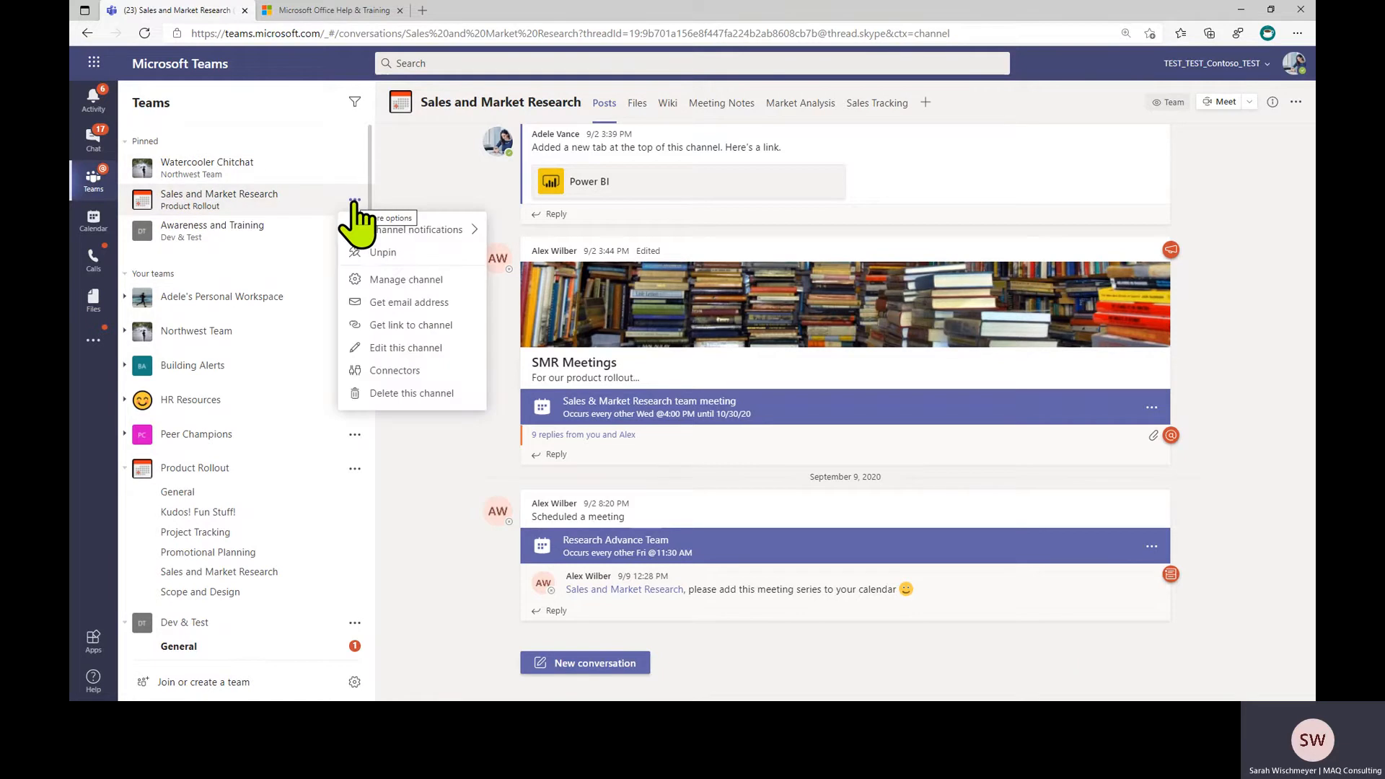
{"action": "left_click", "coordinate": [364, 252]}
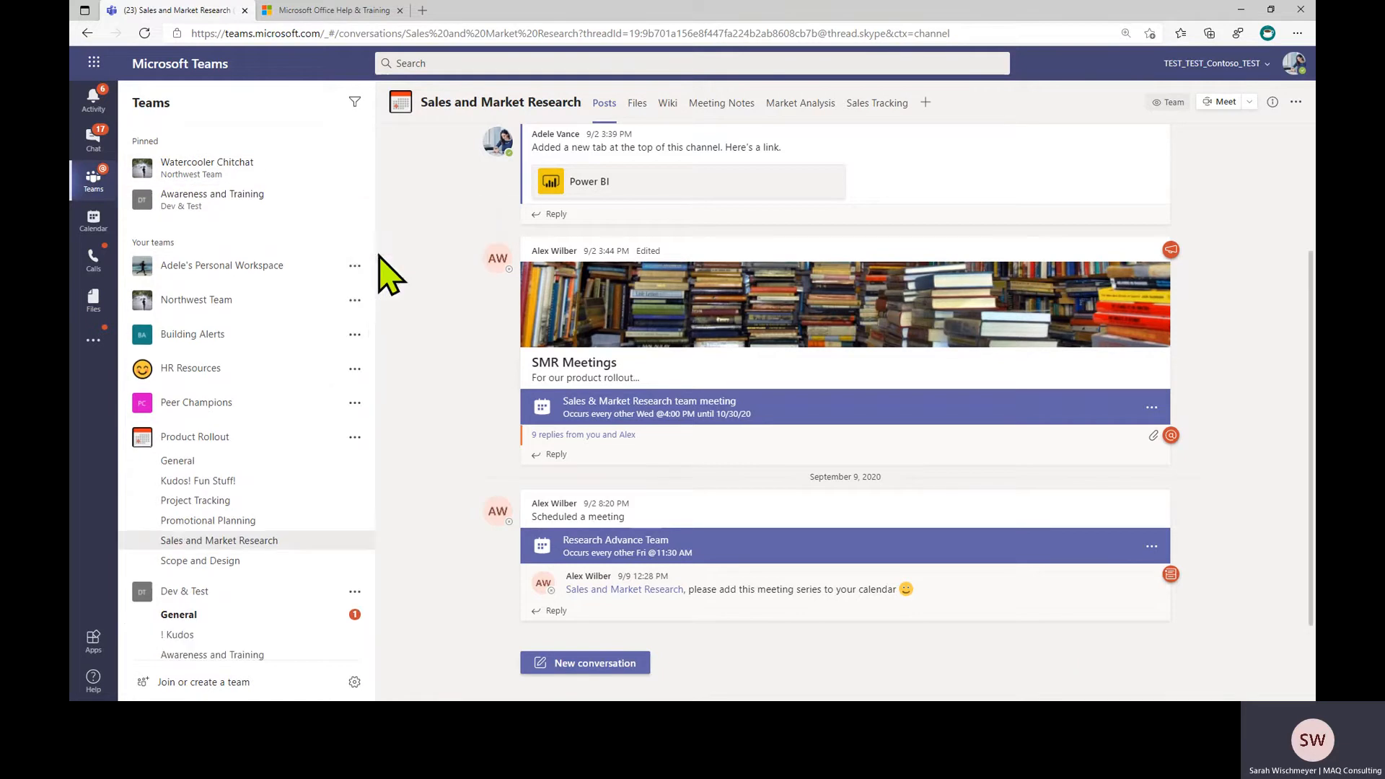
Expand the Marketing Event Planning and Learning & Development teams to look at their channels
{"action": "scroll", "coordinate": [234, 483], "scroll_direction": "down", "scroll_amount": 1}
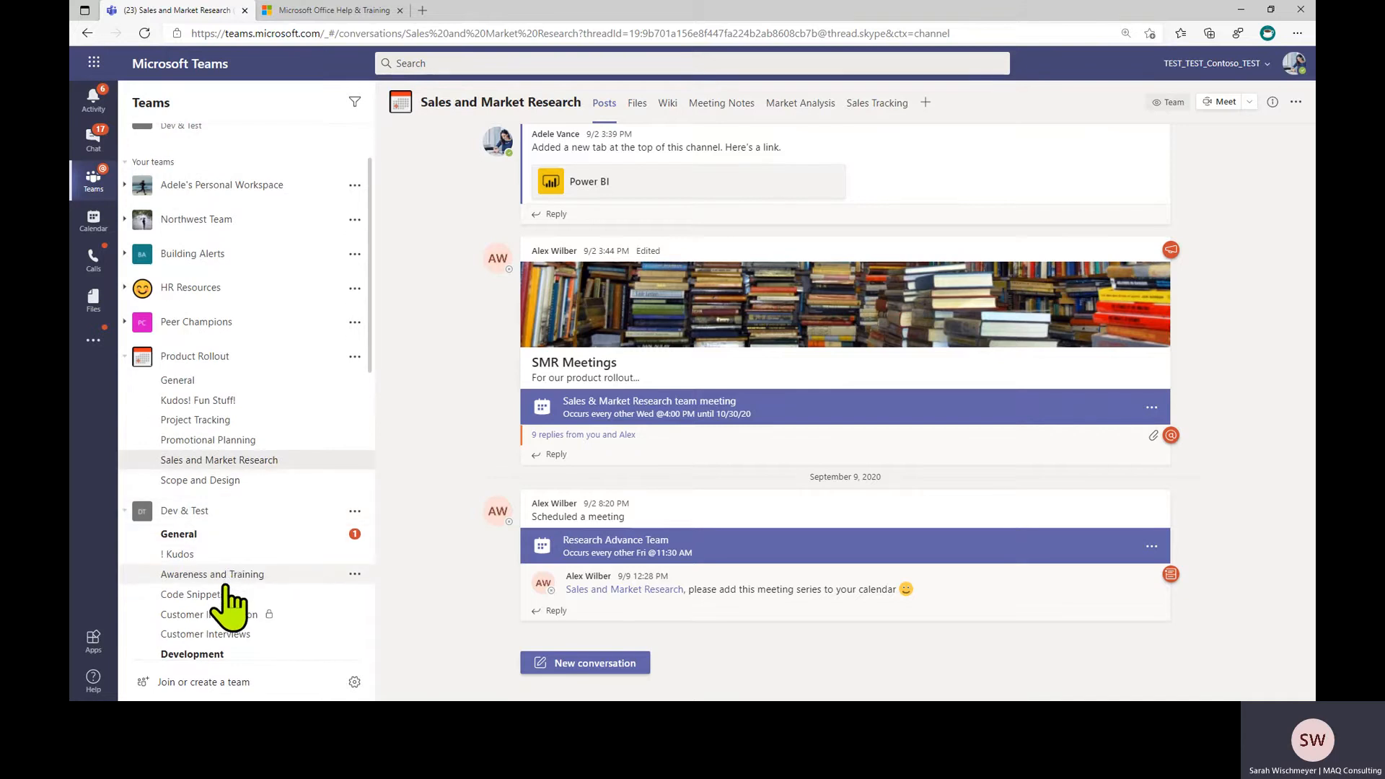
{"action": "scroll", "coordinate": [230, 604], "scroll_direction": "down", "scroll_amount": 5}
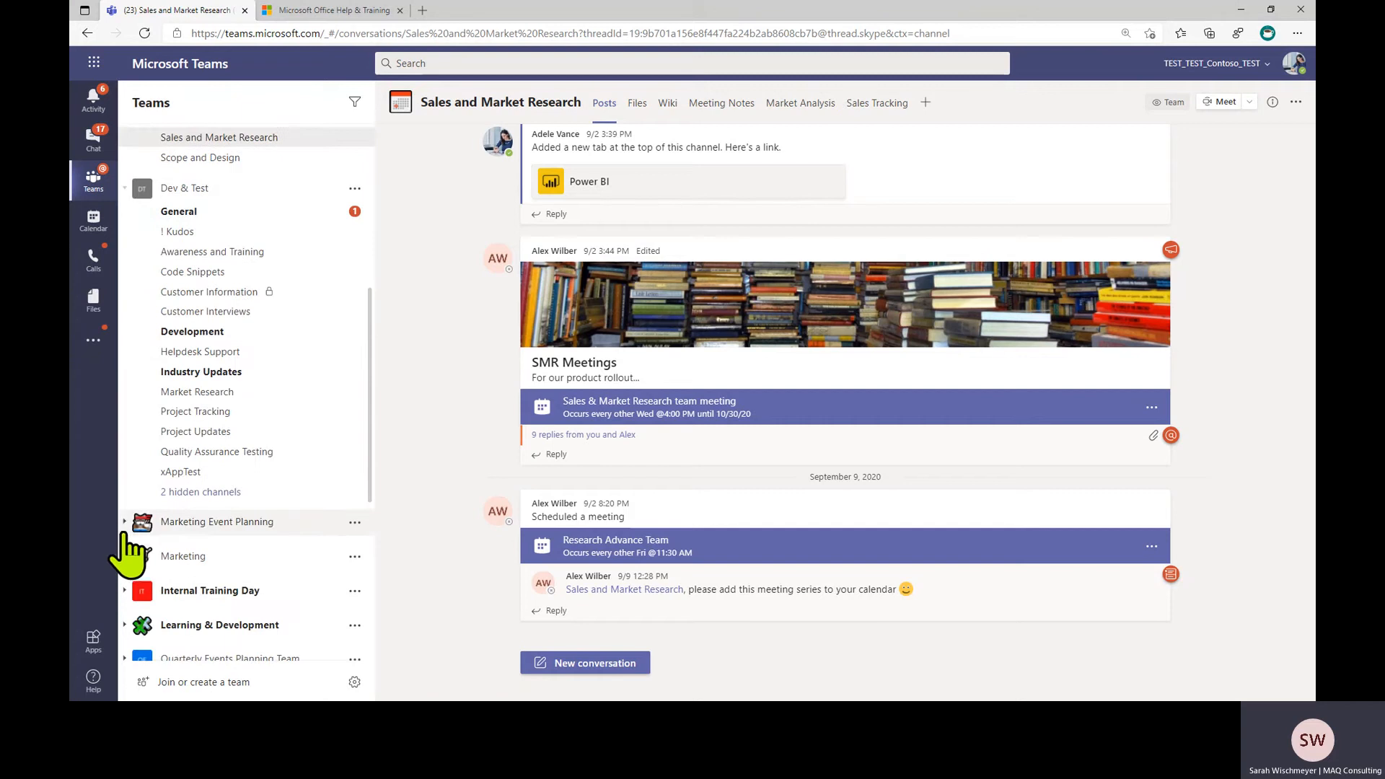
{"action": "left_click", "coordinate": [124, 532]}
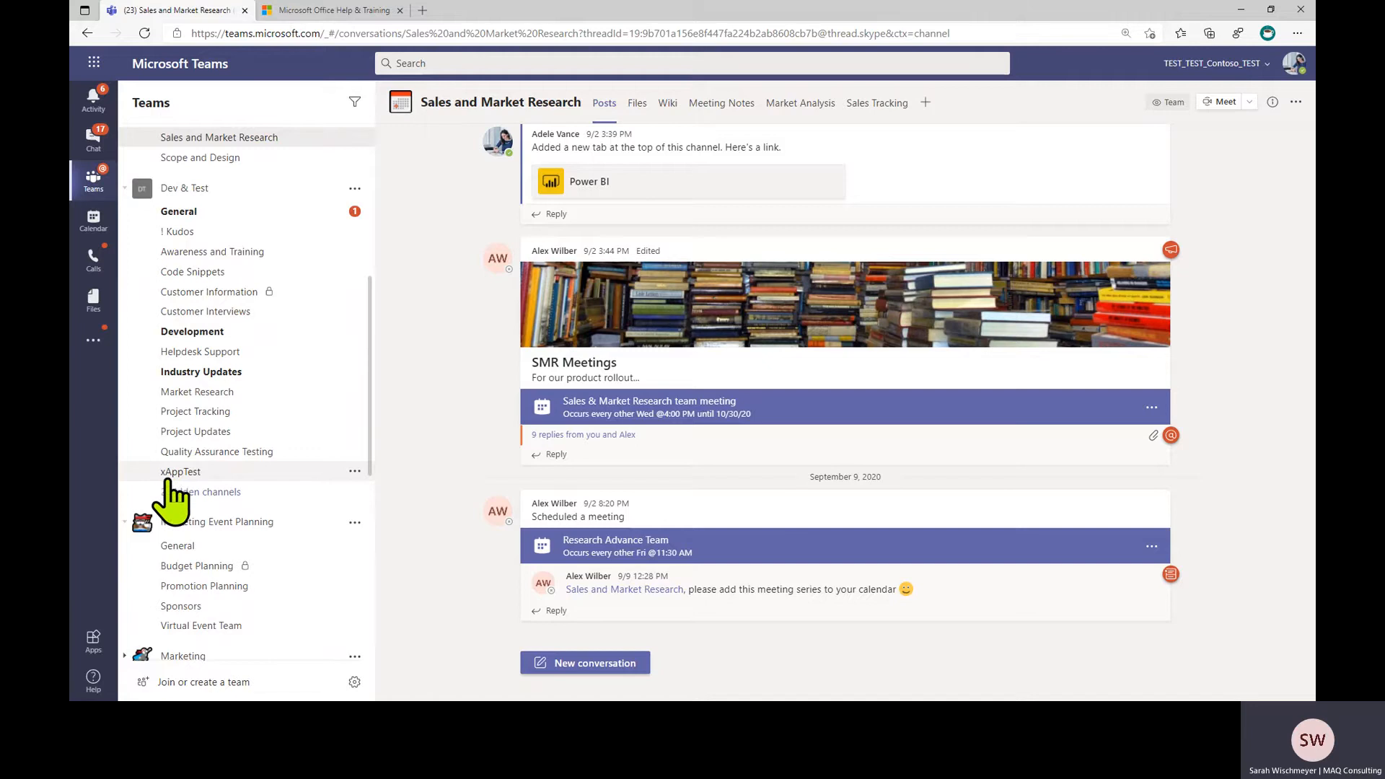
{"action": "scroll", "coordinate": [177, 508], "scroll_direction": "down", "scroll_amount": 2}
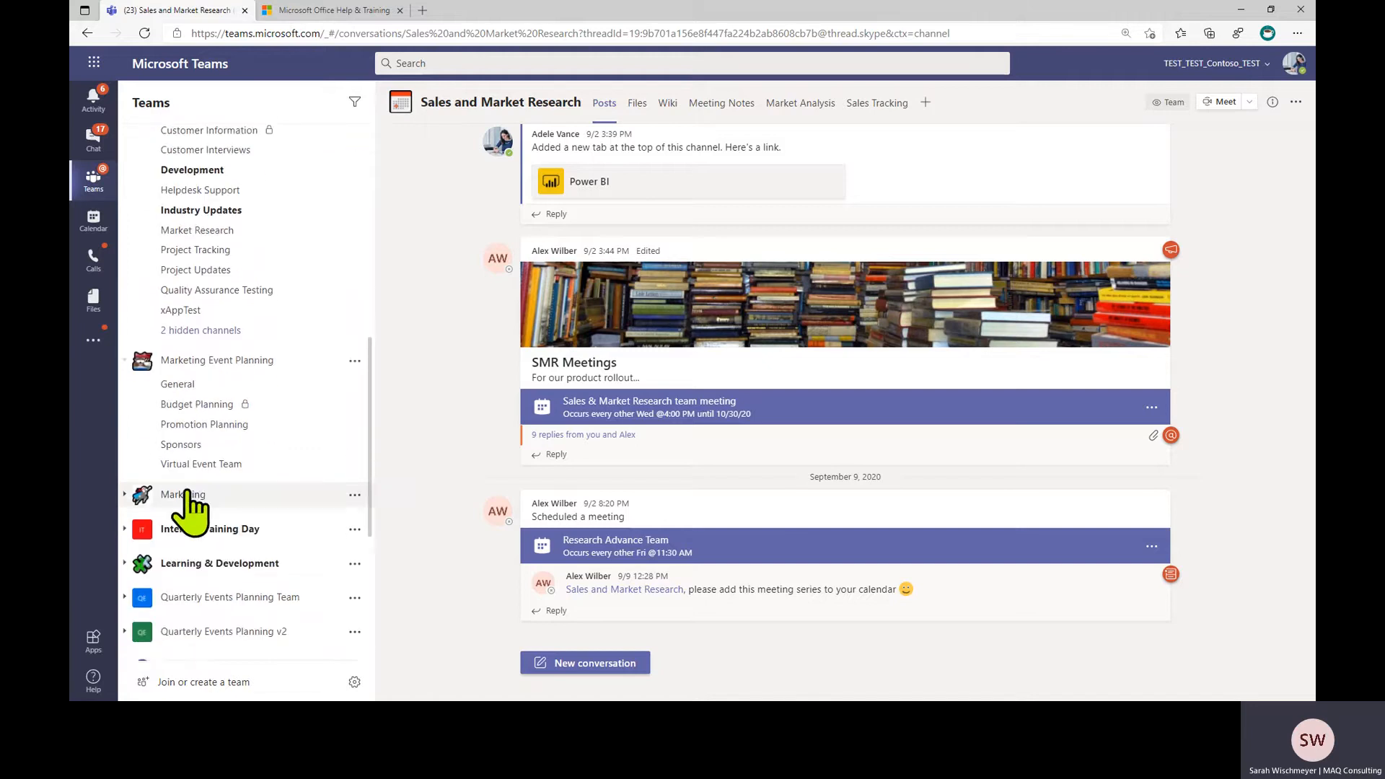
{"action": "left_click", "coordinate": [125, 565]}
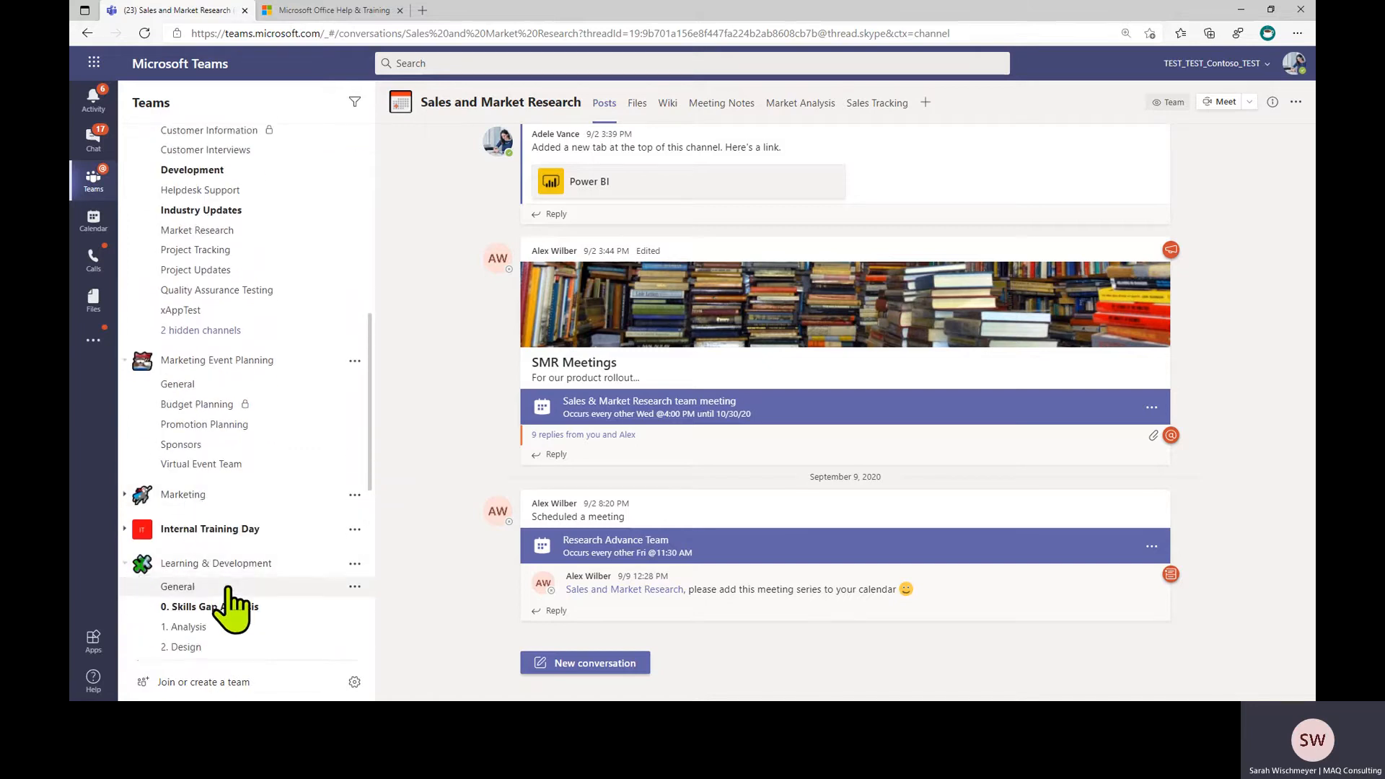
{"action": "scroll", "coordinate": [226, 621], "scroll_direction": "down", "scroll_amount": 2}
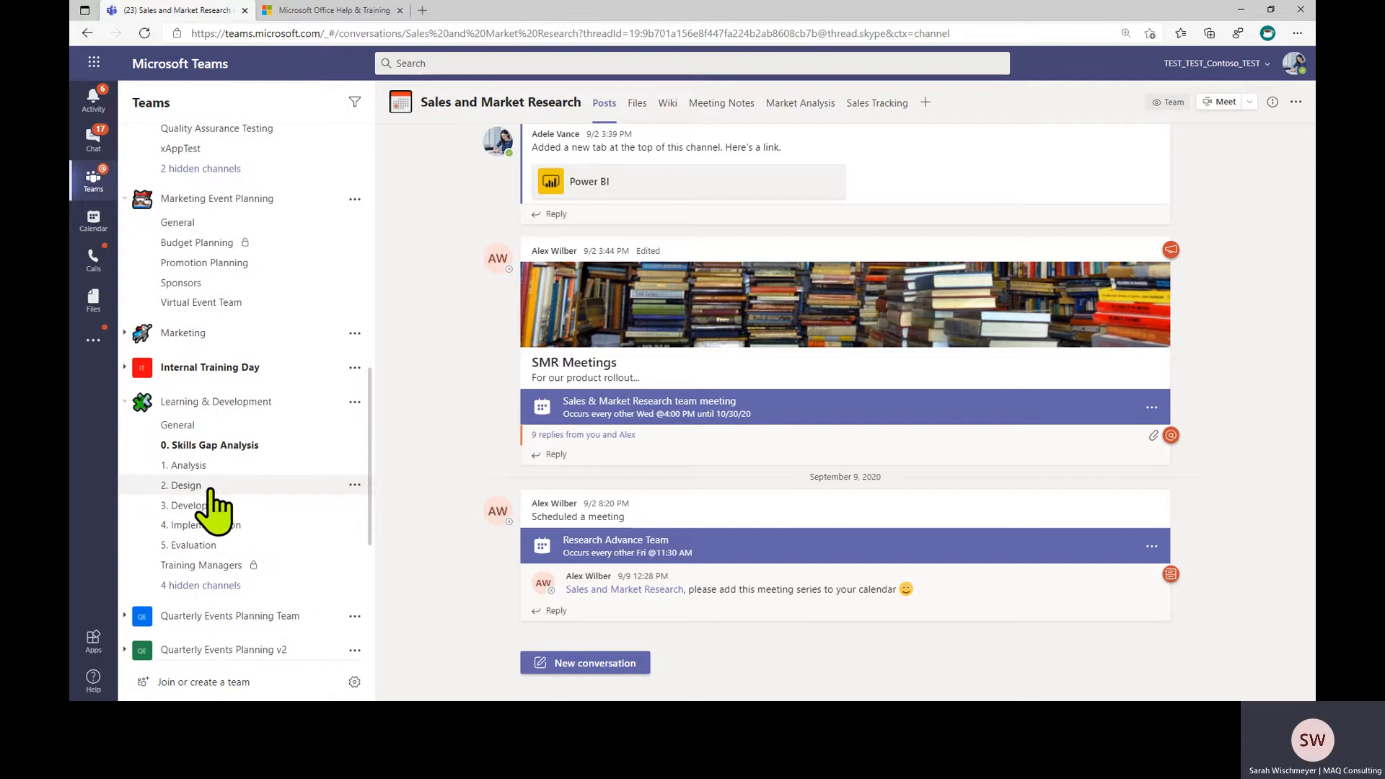
Collapse the Learning & Development, Marketing Event Planning, Dev & Test and Product Rollout teams in the teams list
{"action": "left_click", "coordinate": [125, 401]}
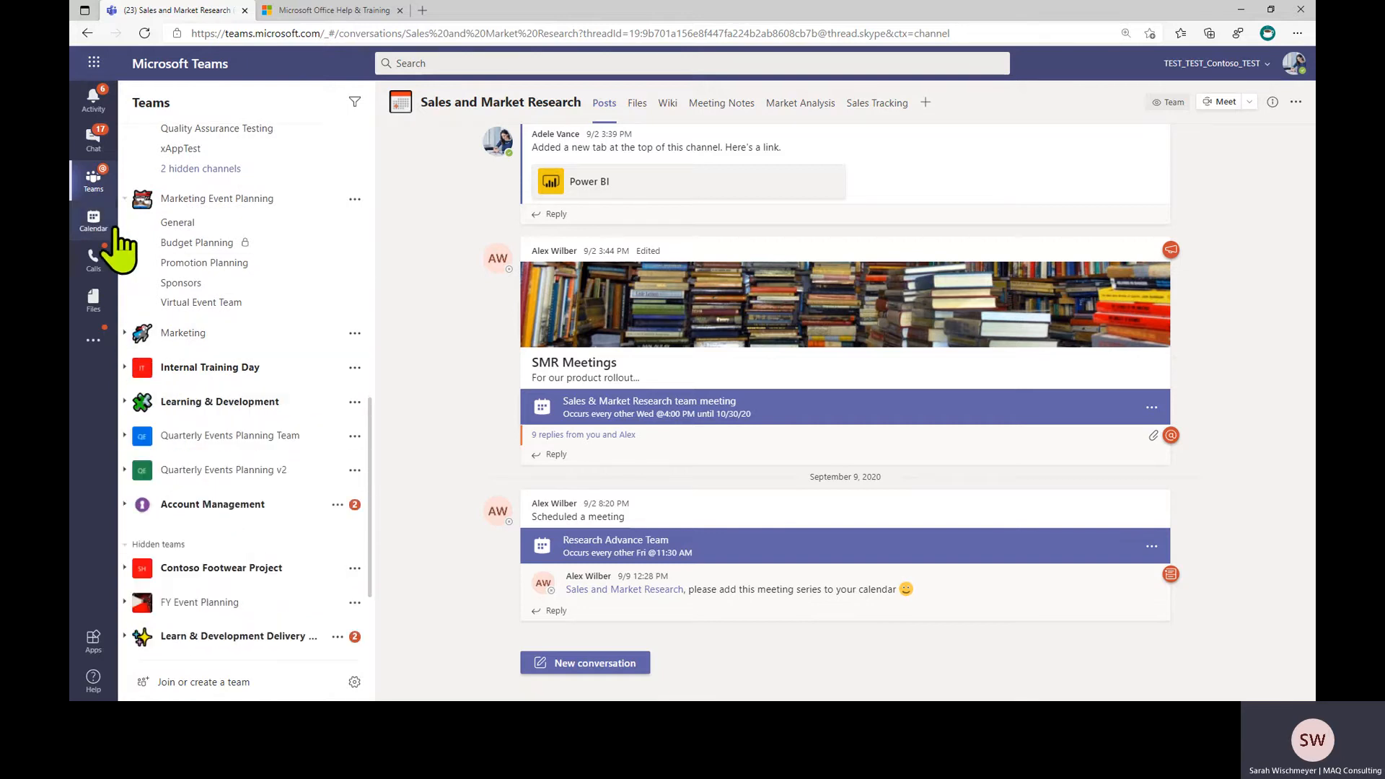
{"action": "left_click", "coordinate": [137, 199]}
{"action": "scroll", "coordinate": [145, 377], "scroll_direction": "up", "scroll_amount": 2}
{"action": "scroll", "coordinate": [141, 389], "scroll_direction": "up", "scroll_amount": 3}
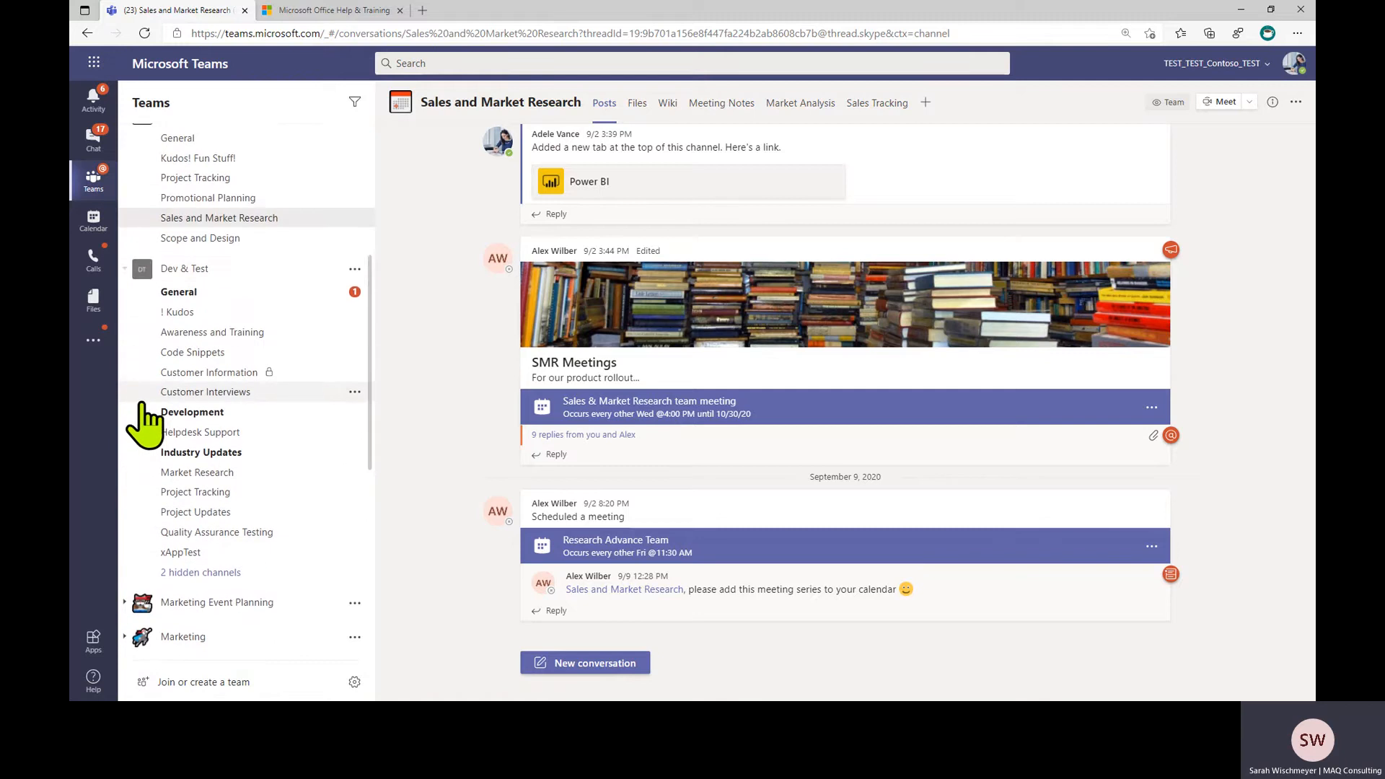
{"action": "left_click", "coordinate": [134, 267]}
{"action": "scroll", "coordinate": [181, 361], "scroll_direction": "up", "scroll_amount": 4}
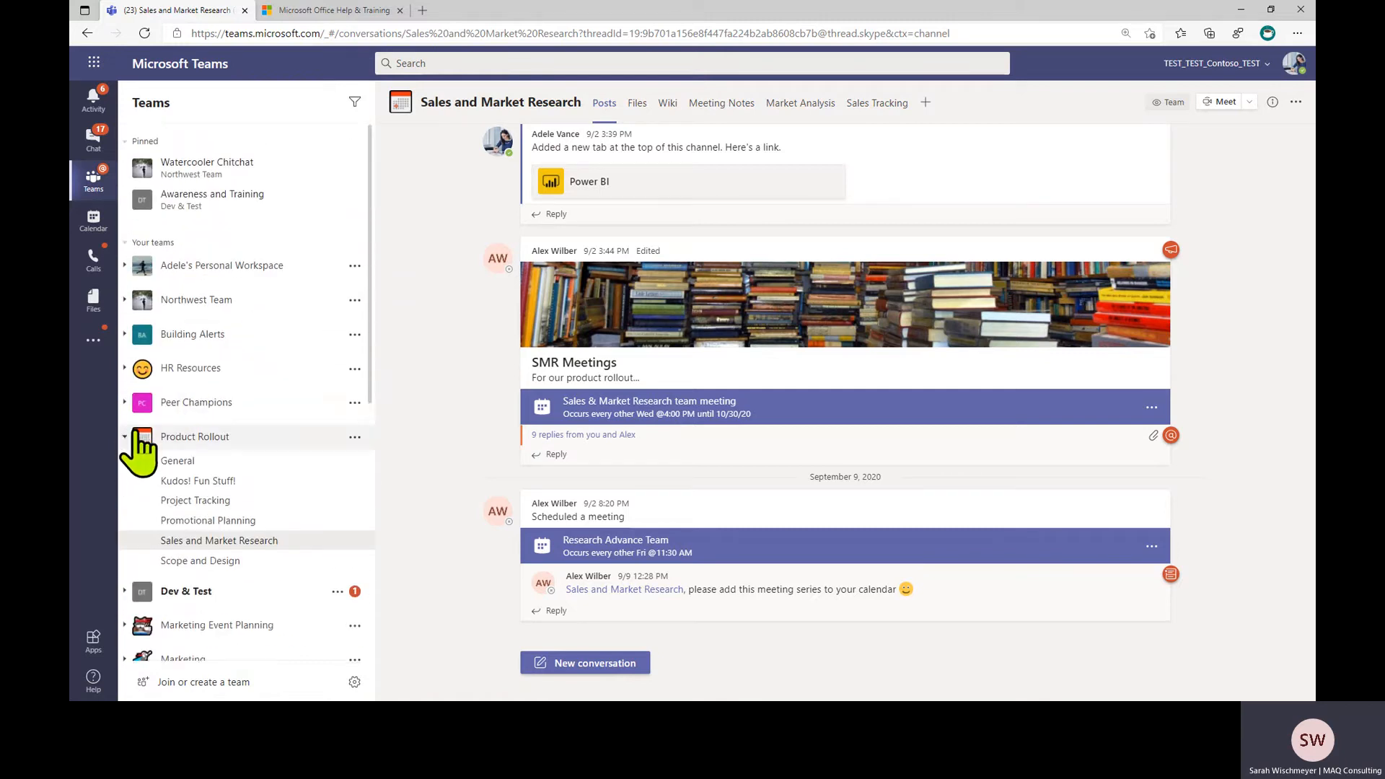
{"action": "left_click", "coordinate": [129, 435]}
Open the Team Sync channel of Northwest Team and look back through its earlier posts
{"action": "left_click", "coordinate": [132, 298]}
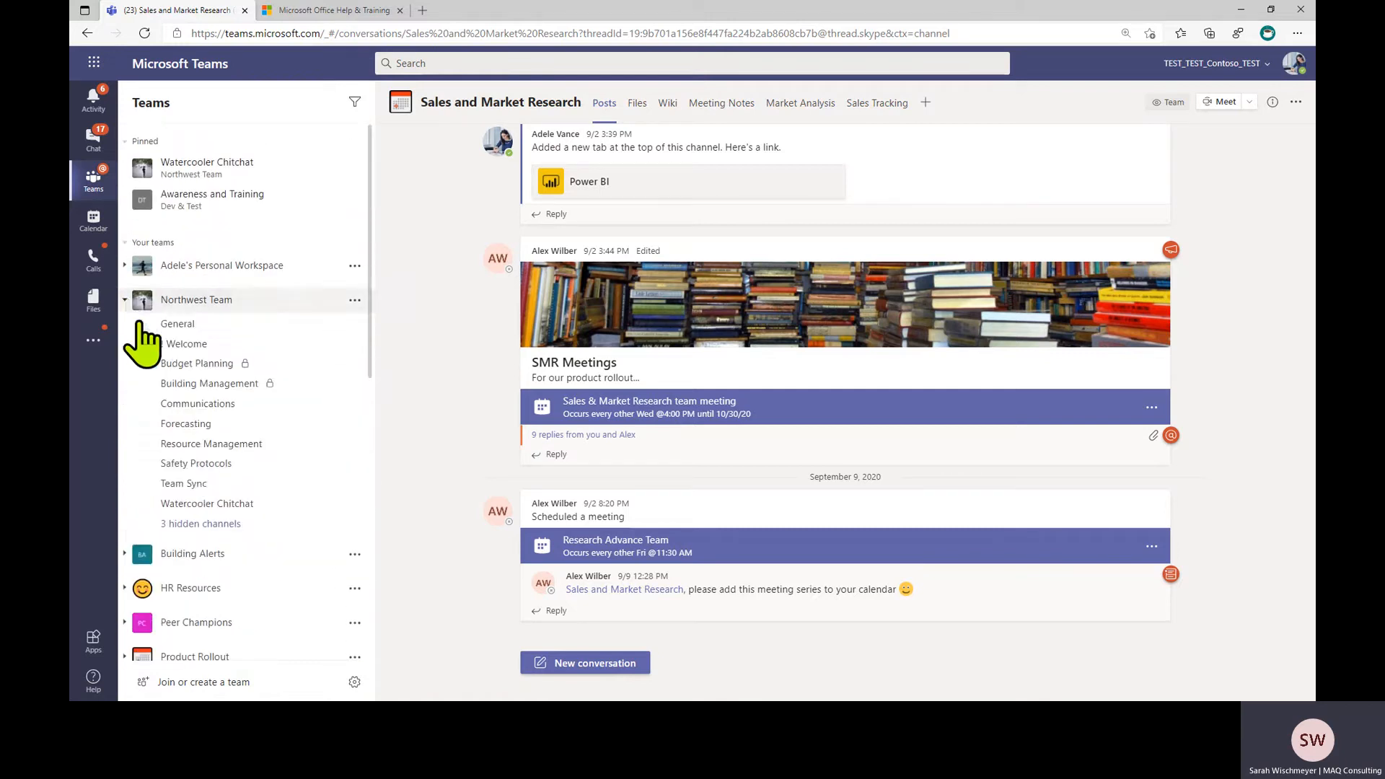
{"action": "left_click", "coordinate": [200, 490]}
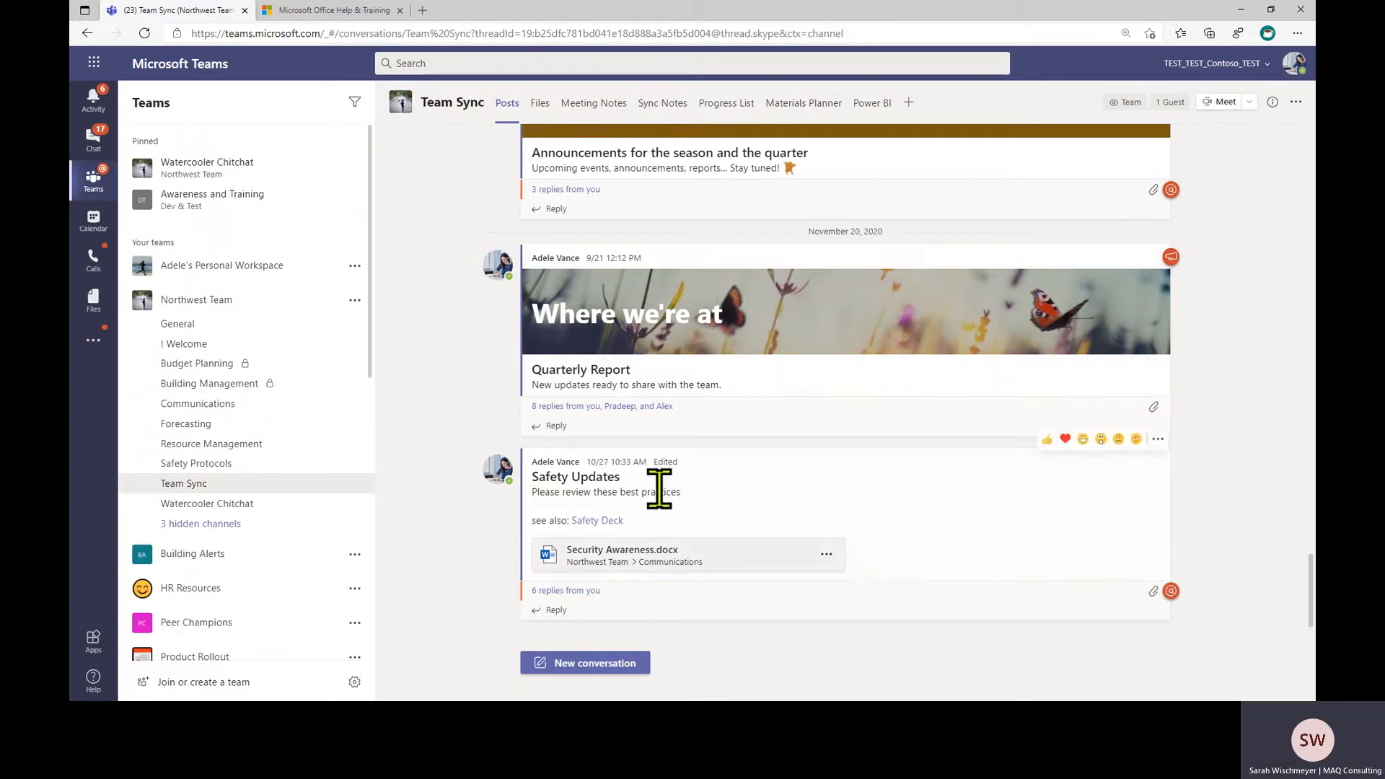
{"action": "scroll", "coordinate": [660, 494], "scroll_direction": "up", "scroll_amount": 3}
{"action": "scroll", "coordinate": [660, 494], "scroll_direction": "down", "scroll_amount": 2}
{"action": "scroll", "coordinate": [658, 498], "scroll_direction": "up", "scroll_amount": 5}
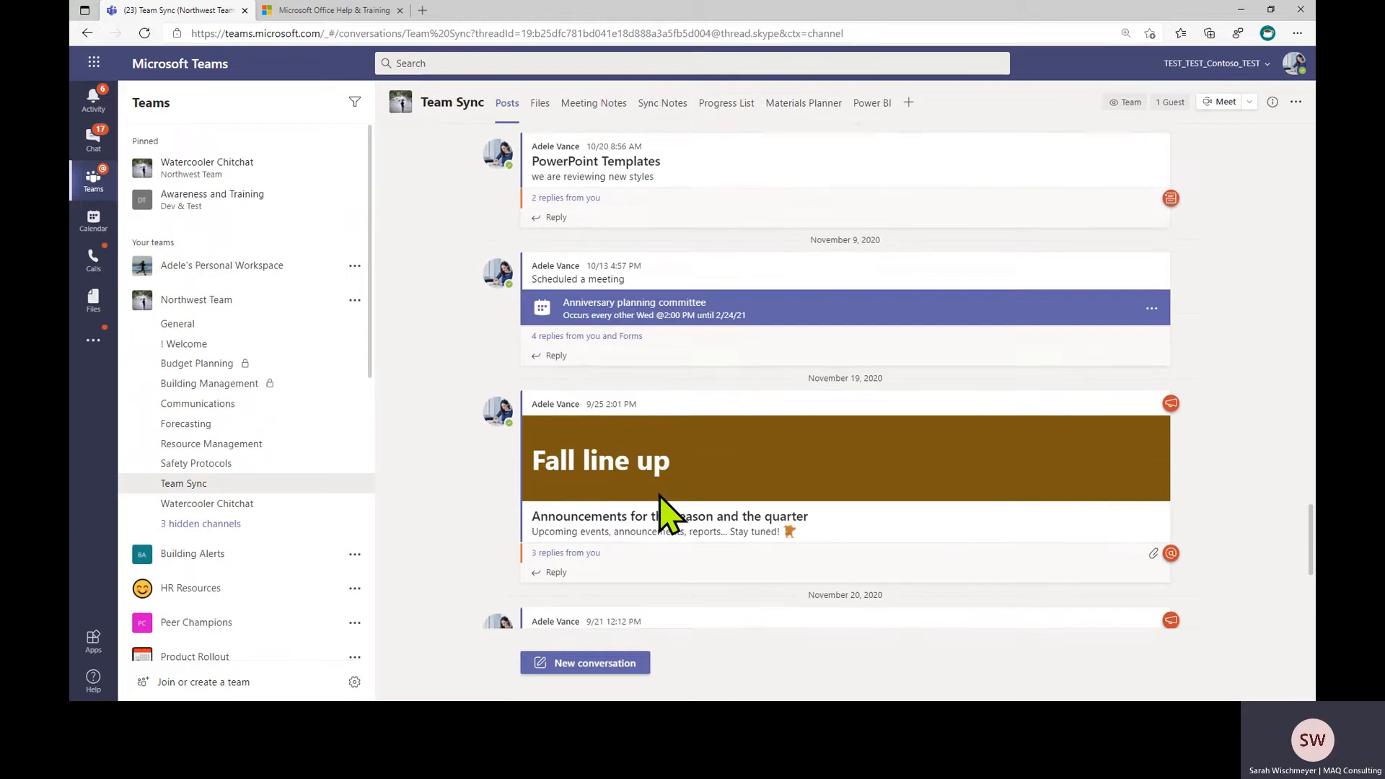
{"action": "scroll", "coordinate": [658, 505], "scroll_direction": "up", "scroll_amount": 3}
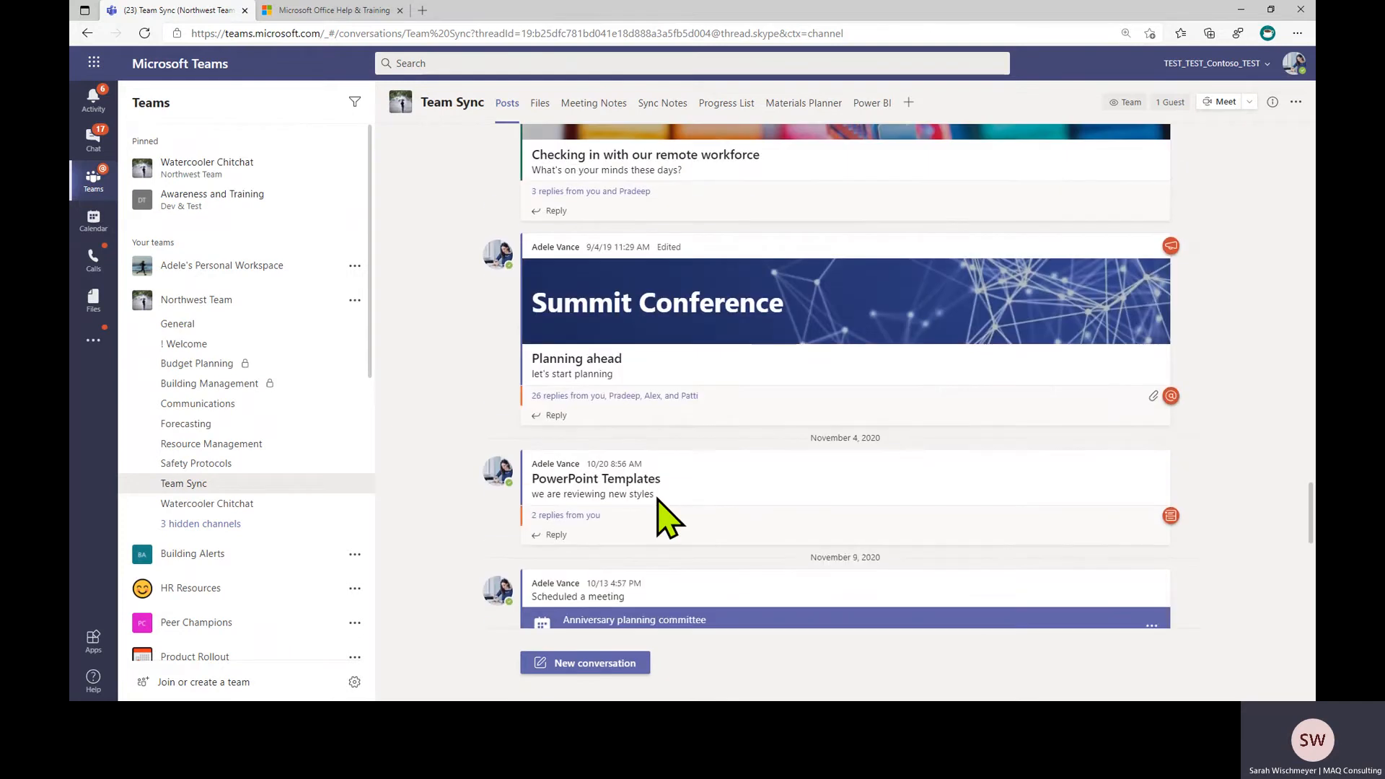
{"action": "scroll", "coordinate": [659, 520], "scroll_direction": "up", "scroll_amount": 1}
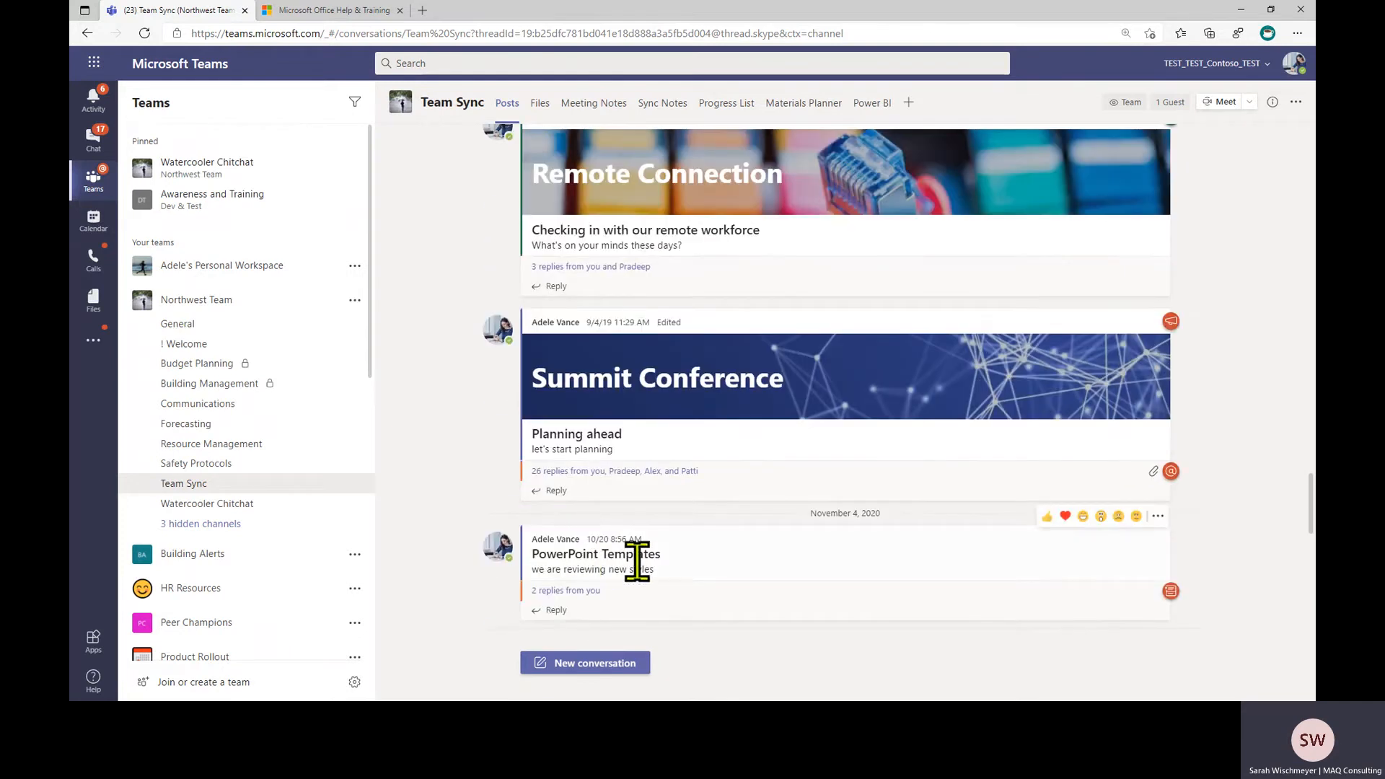
{"action": "scroll", "coordinate": [654, 437], "scroll_direction": "up", "scroll_amount": 1}
{"action": "scroll", "coordinate": [654, 437], "scroll_direction": "up", "scroll_amount": 1}
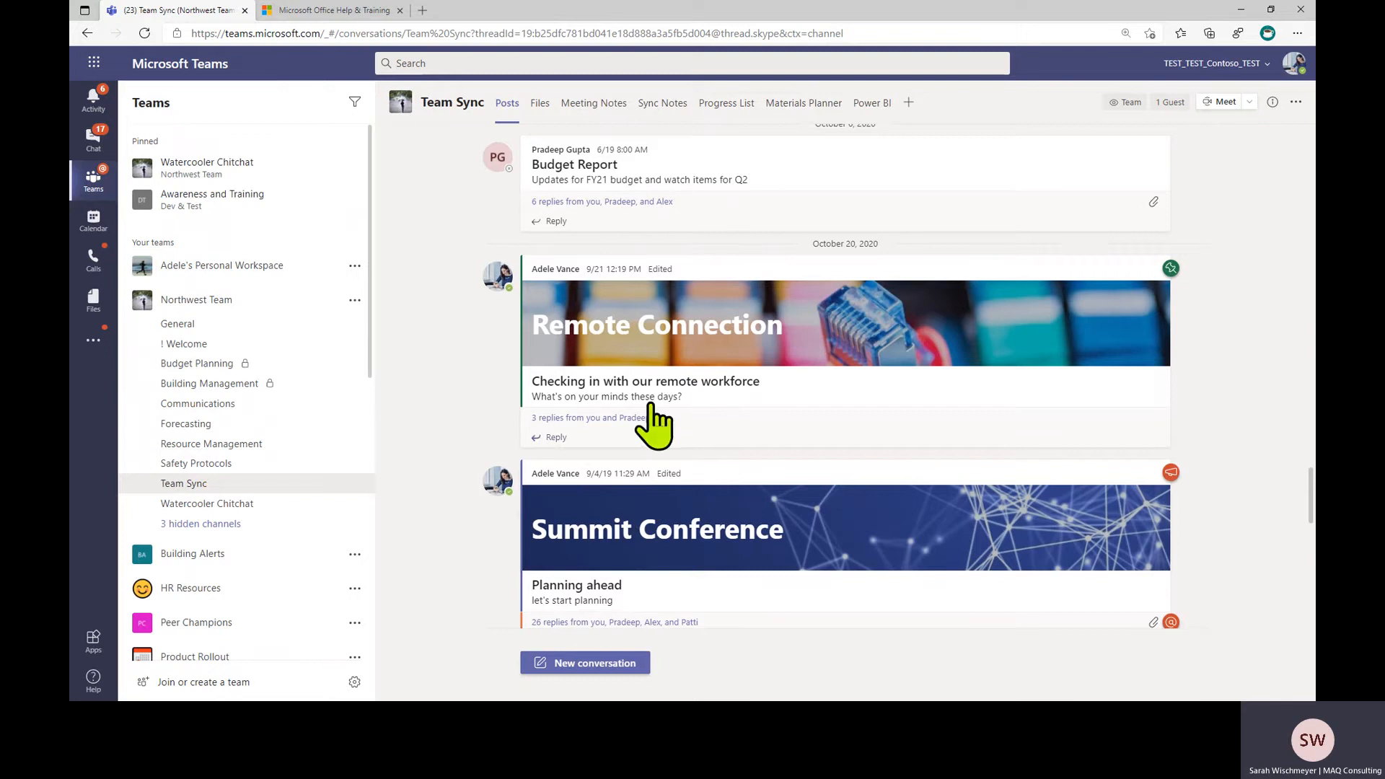
{"action": "scroll", "coordinate": [614, 382], "scroll_direction": "up", "scroll_amount": 6}
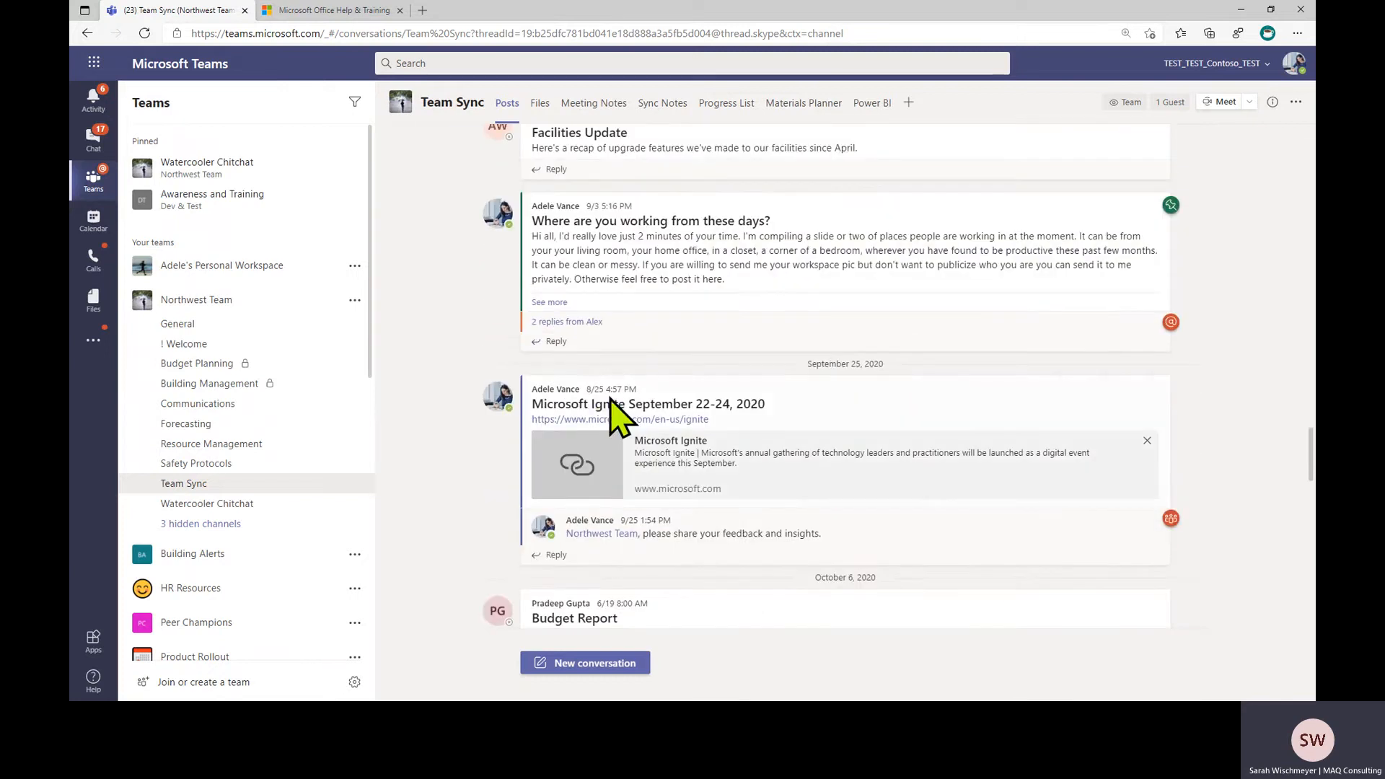
Expand the replies to the "Where are you working from these days?" post and view the shared workspace photos
{"action": "mouse_move", "coordinate": [609, 397]}
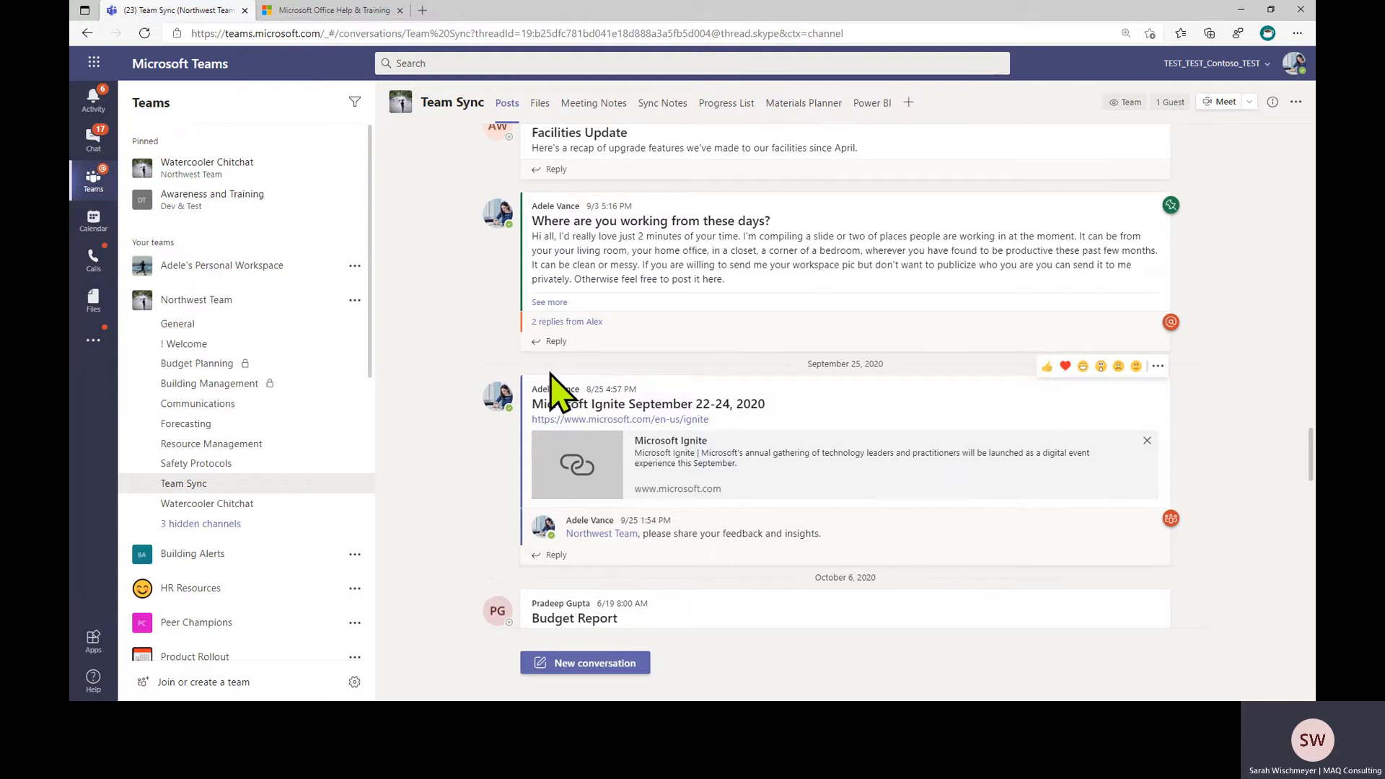
{"action": "left_click", "coordinate": [534, 322]}
{"action": "scroll", "coordinate": [612, 381], "scroll_direction": "down", "scroll_amount": 5}
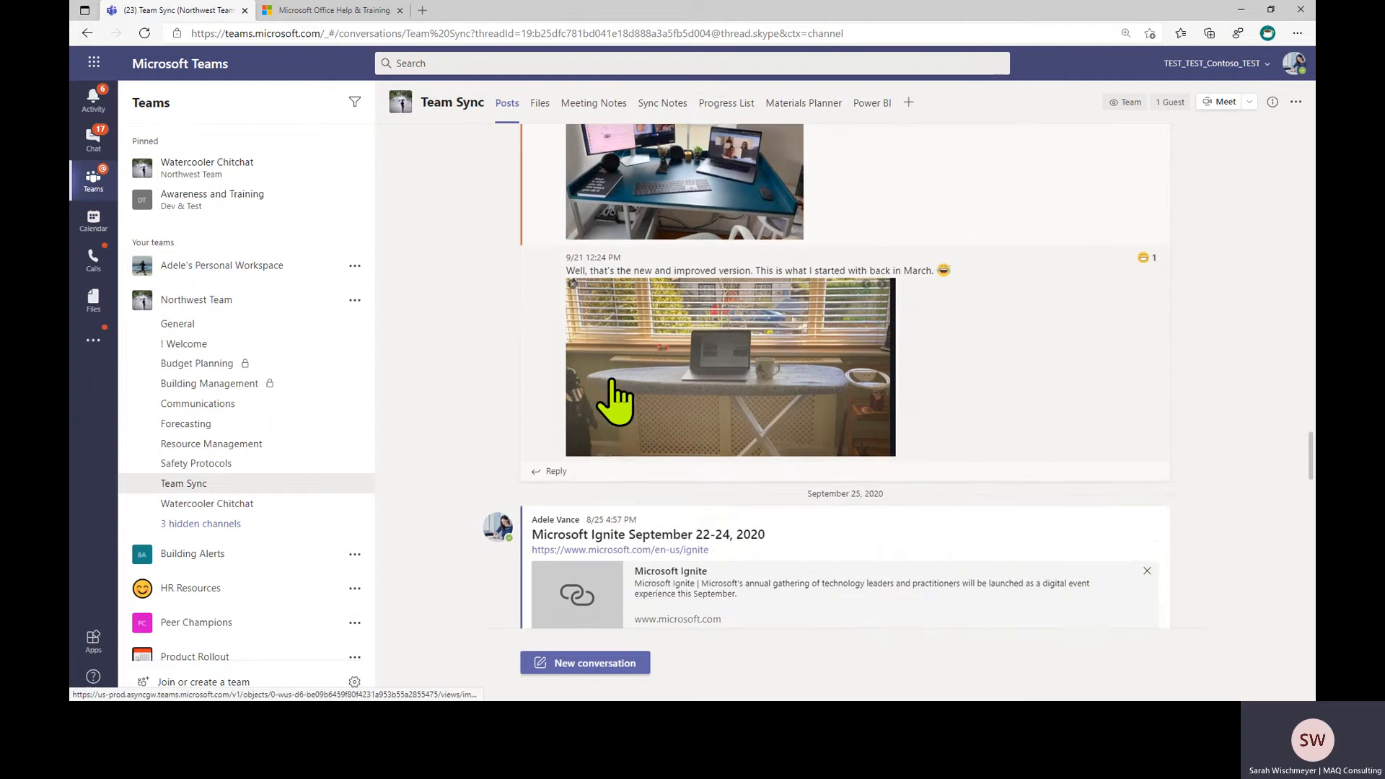
{"action": "scroll", "coordinate": [612, 381], "scroll_direction": "down", "scroll_amount": 2}
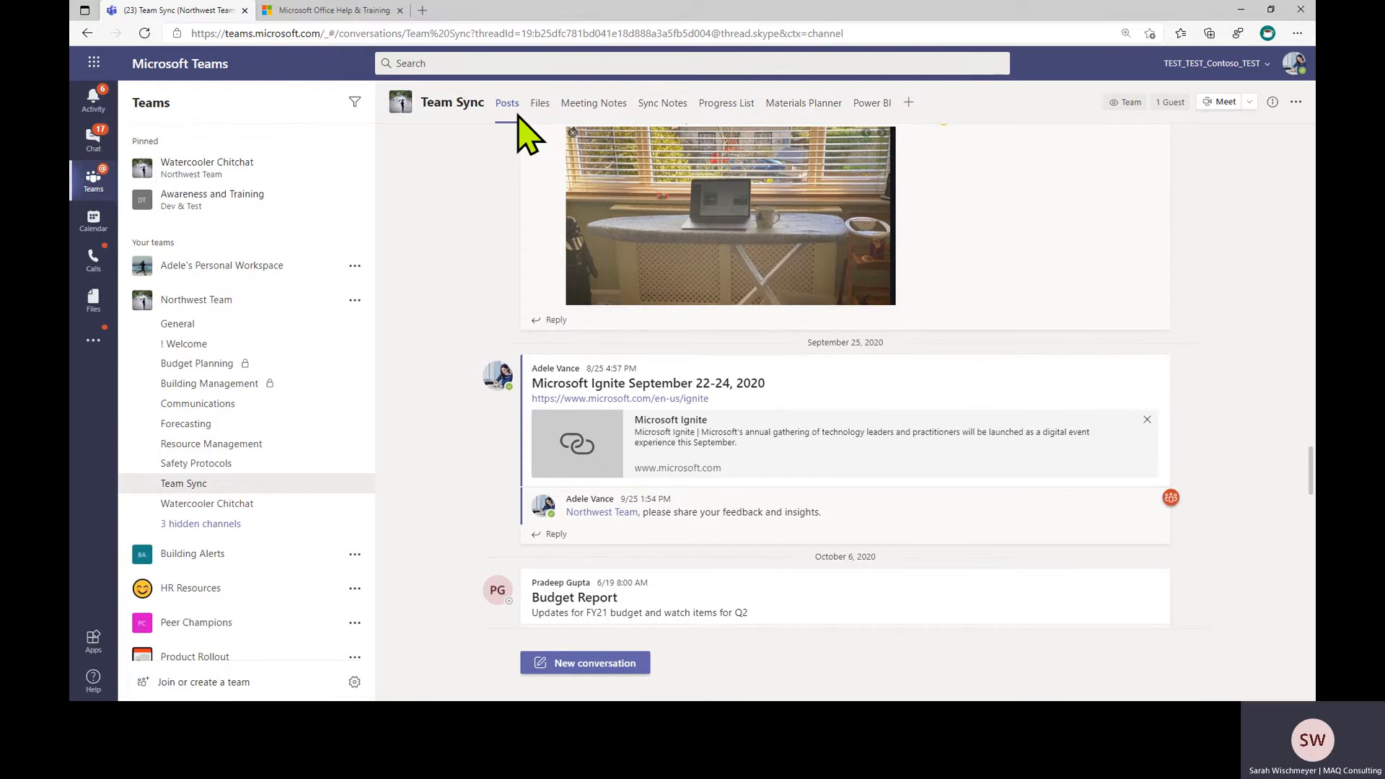
View the Team Sync channel's Files and its Meeting Notes
{"action": "left_click", "coordinate": [540, 106]}
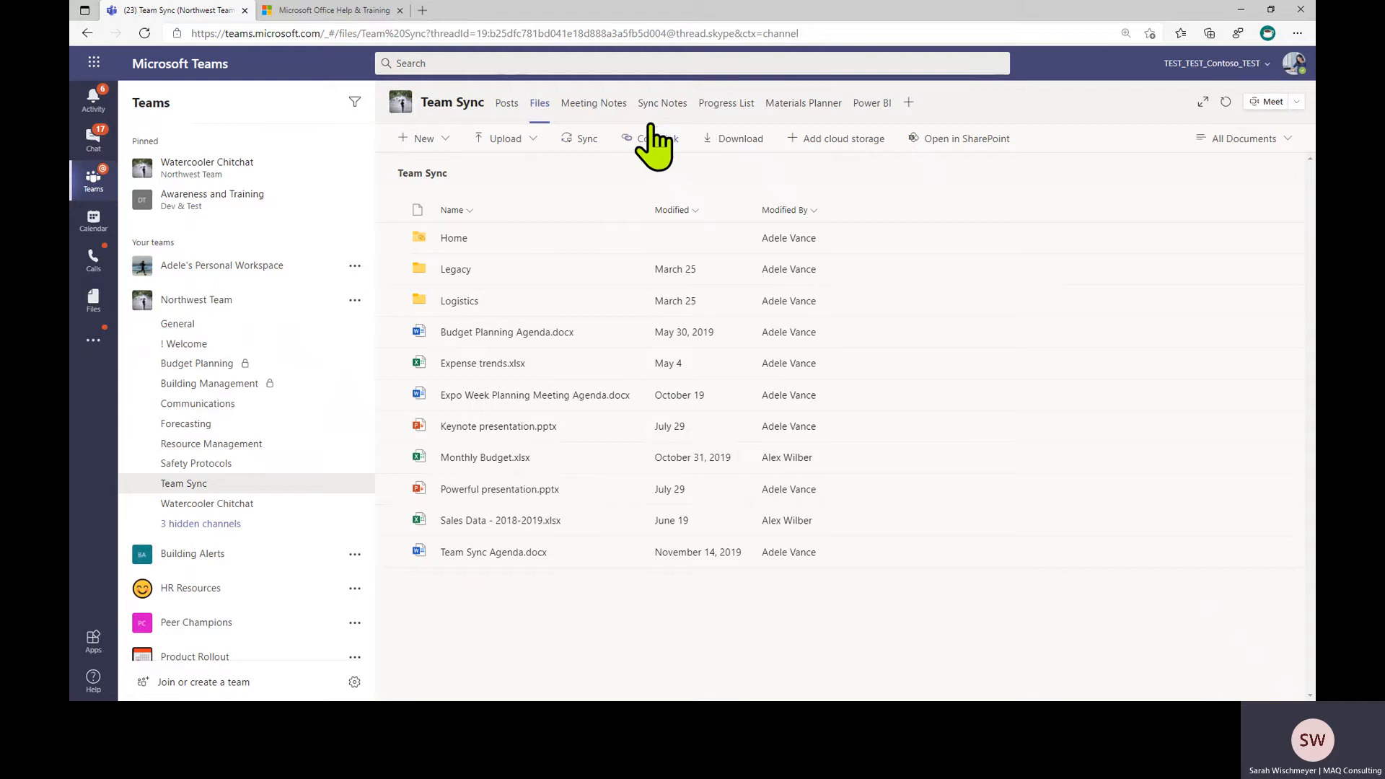
{"action": "left_click", "coordinate": [598, 114]}
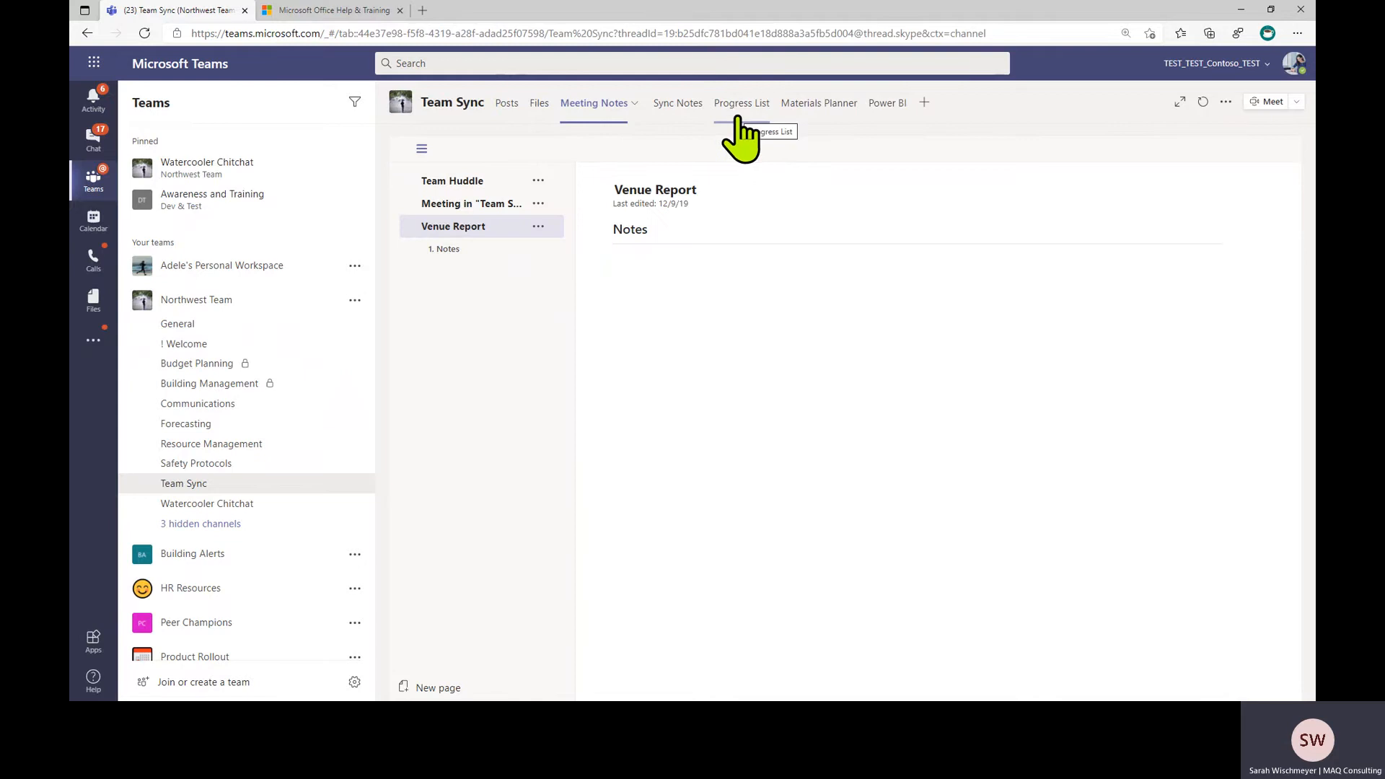
Browse the apps that can be added as a tab to the Team Sync channel without adding one
{"action": "left_click", "coordinate": [926, 106]}
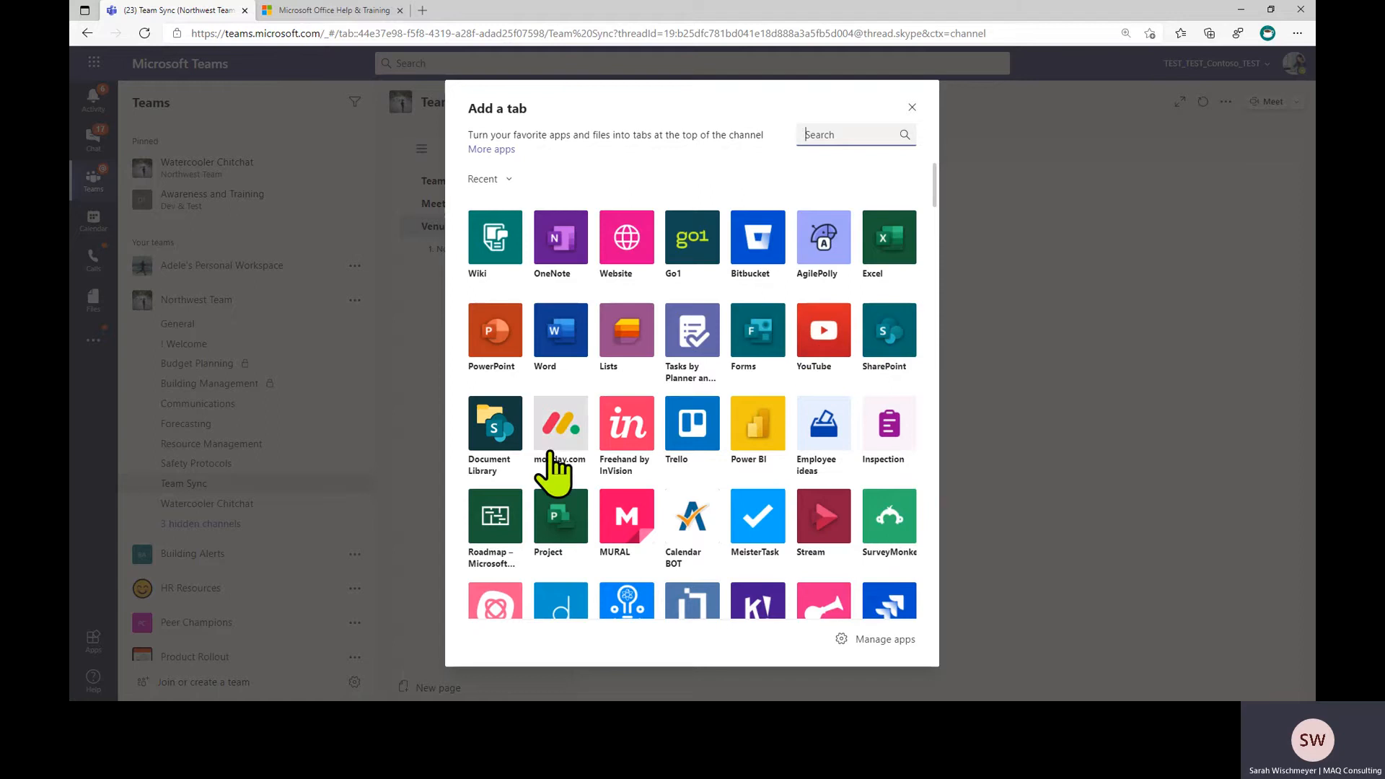
{"action": "scroll", "coordinate": [555, 490], "scroll_direction": "down", "scroll_amount": 4}
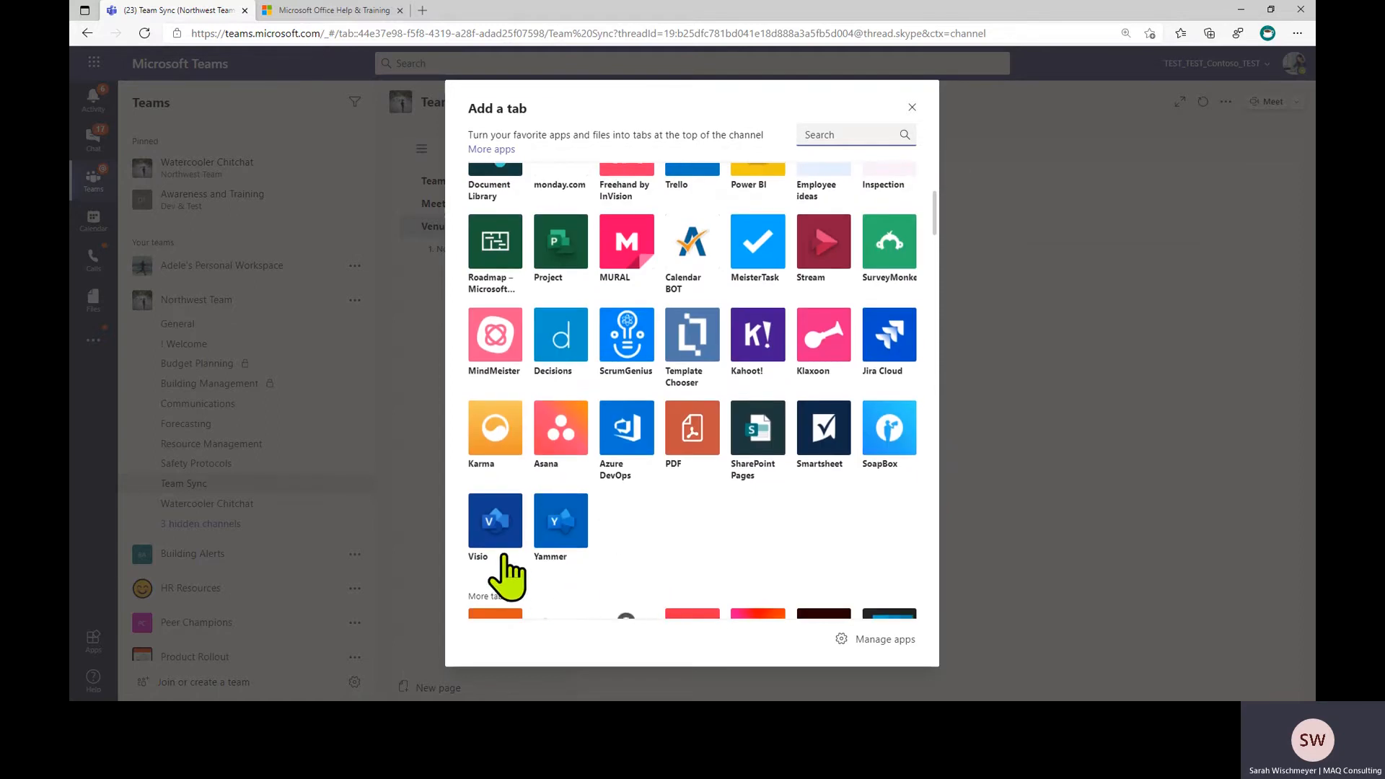
{"action": "scroll", "coordinate": [653, 515], "scroll_direction": "up", "scroll_amount": 1}
{"action": "scroll", "coordinate": [653, 515], "scroll_direction": "up", "scroll_amount": 4}
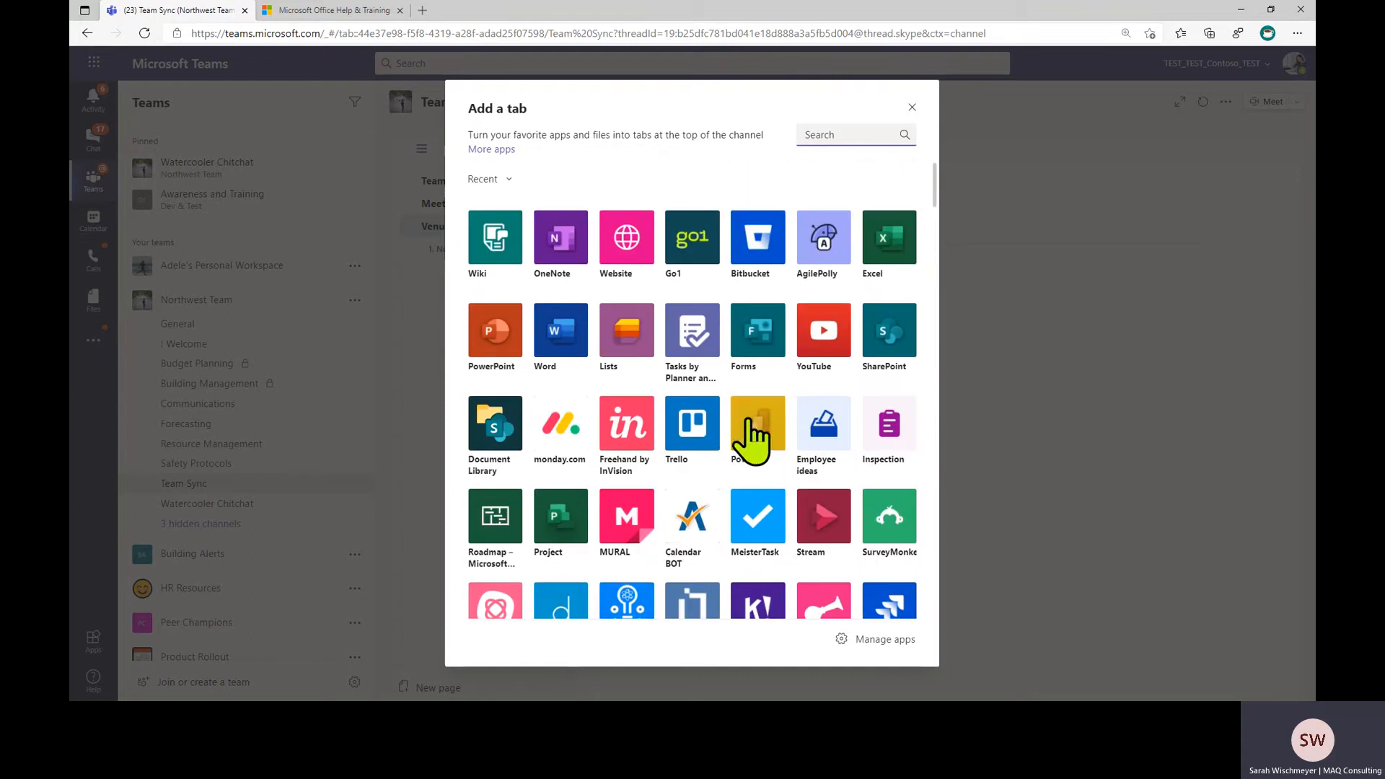
{"action": "left_click", "coordinate": [910, 109]}
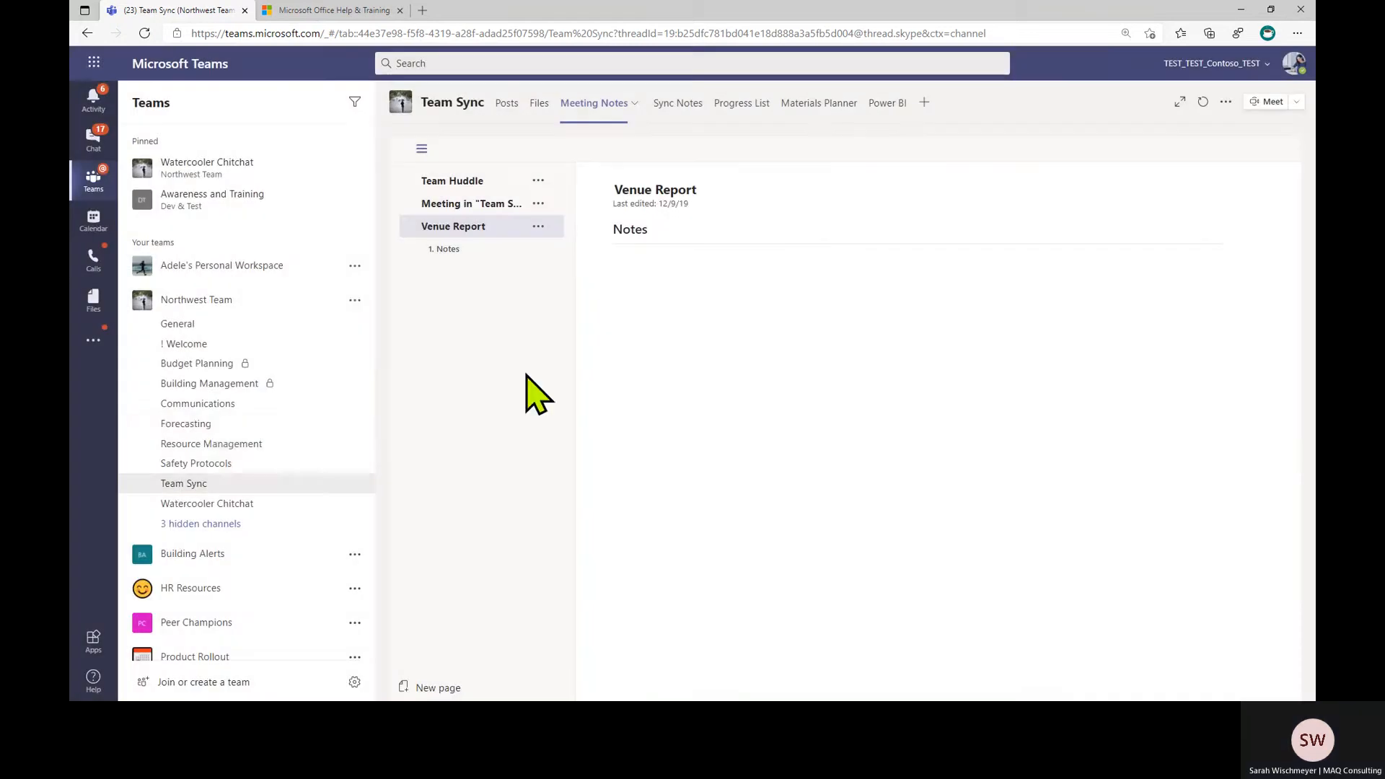
Permanently remove the Wiki tab from the Communications channel of Northwest Team
{"action": "left_click", "coordinate": [196, 405]}
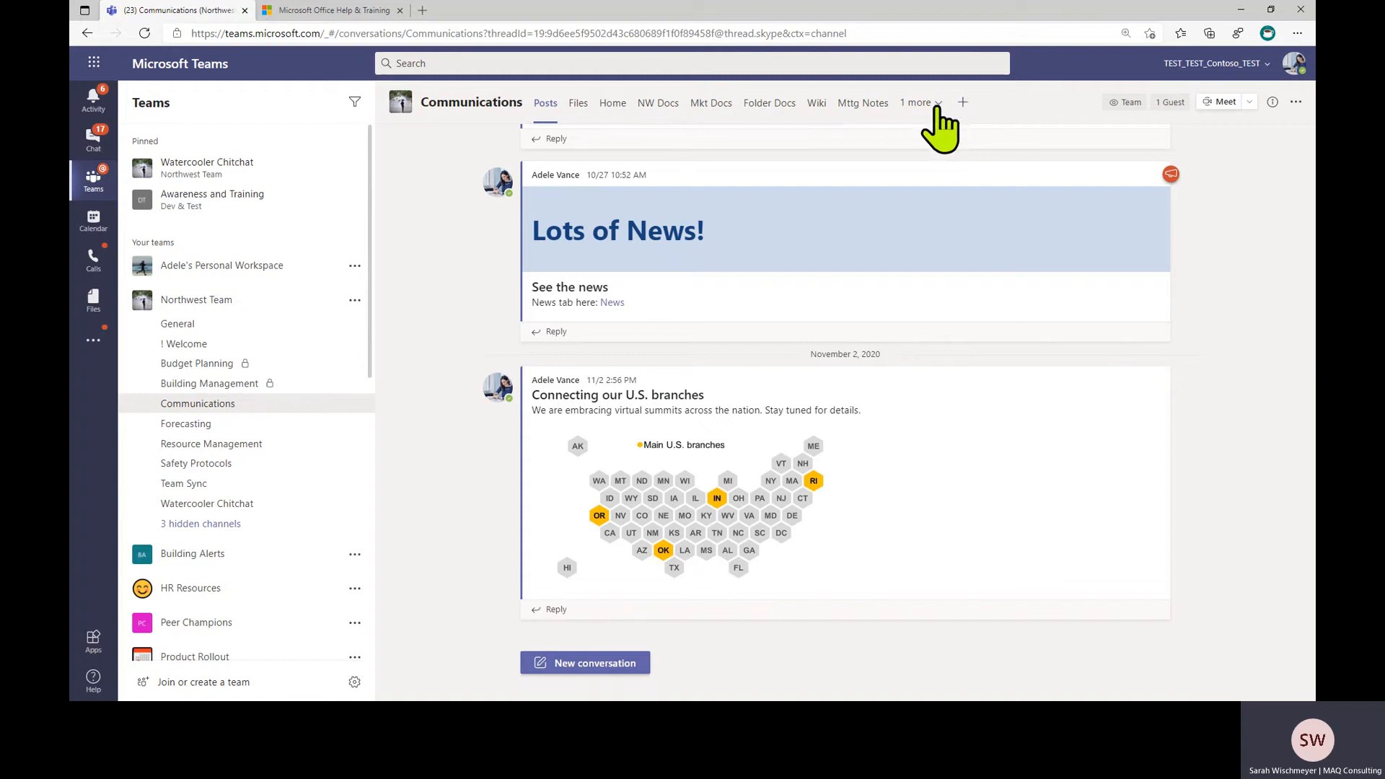
{"action": "left_click", "coordinate": [817, 104]}
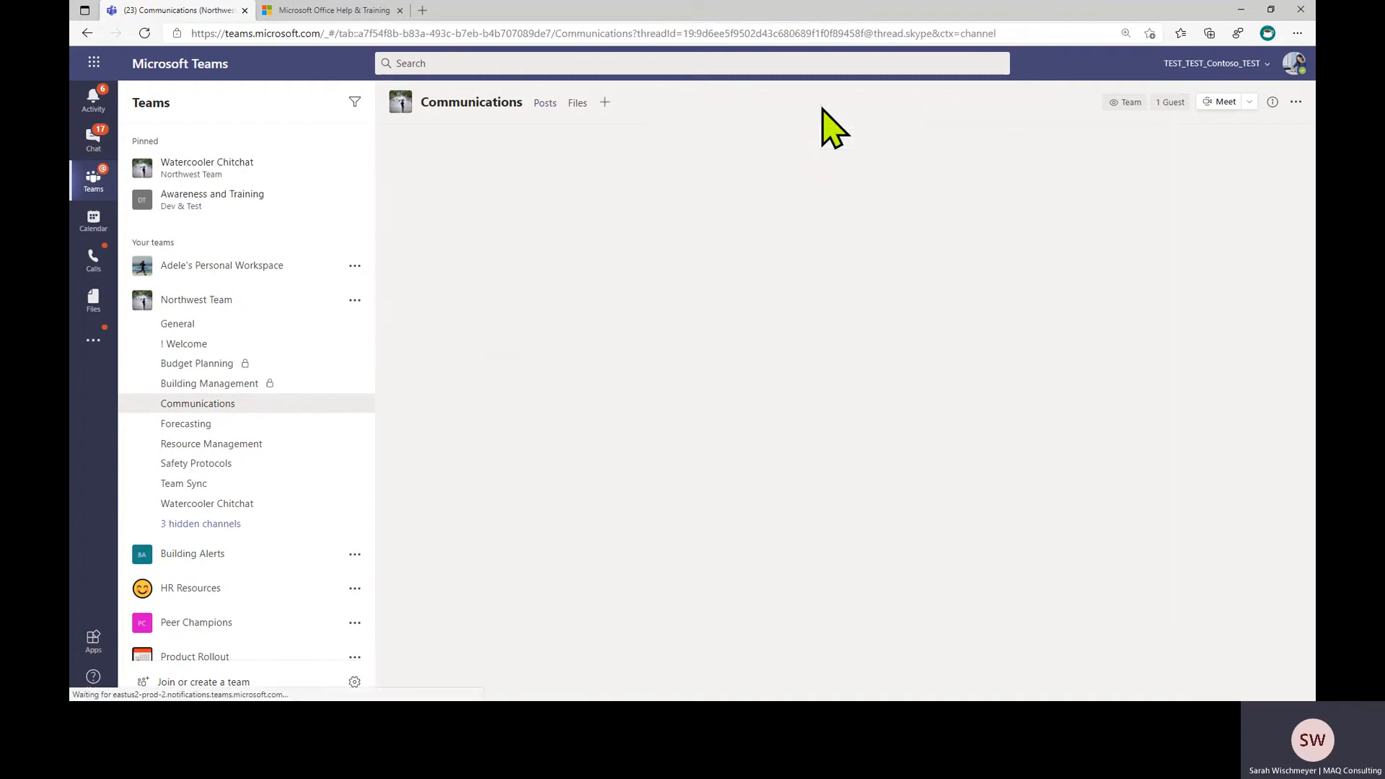
{"action": "left_click", "coordinate": [822, 108]}
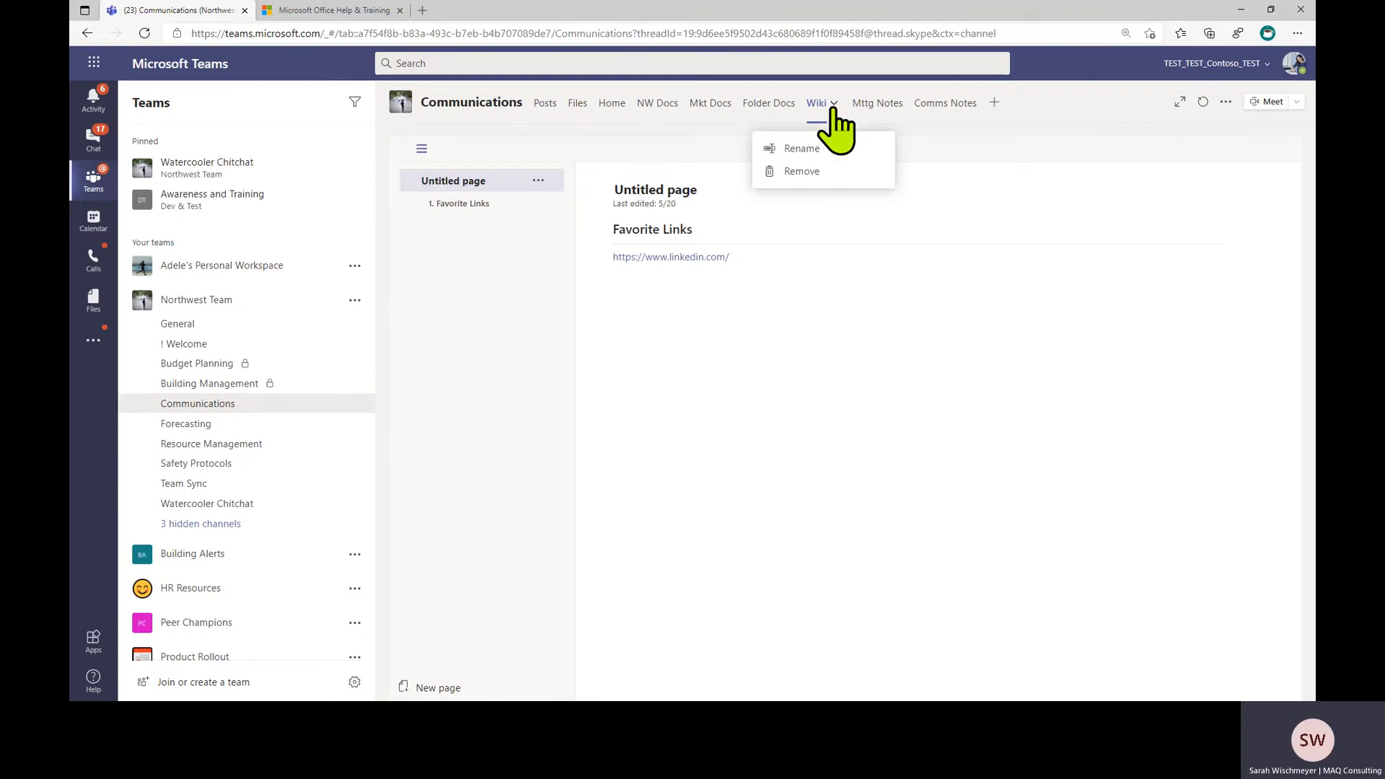
{"action": "left_click", "coordinate": [799, 173]}
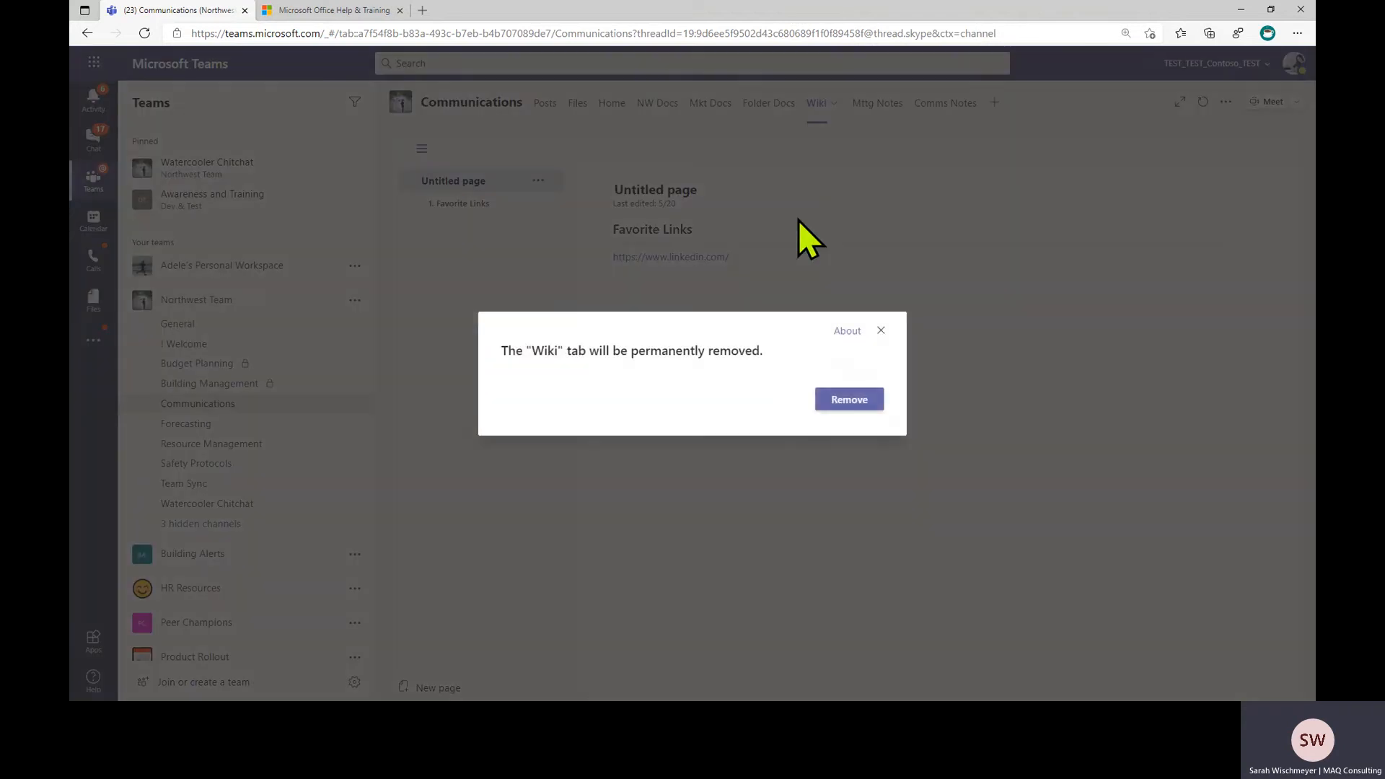
{"action": "left_click", "coordinate": [840, 412]}
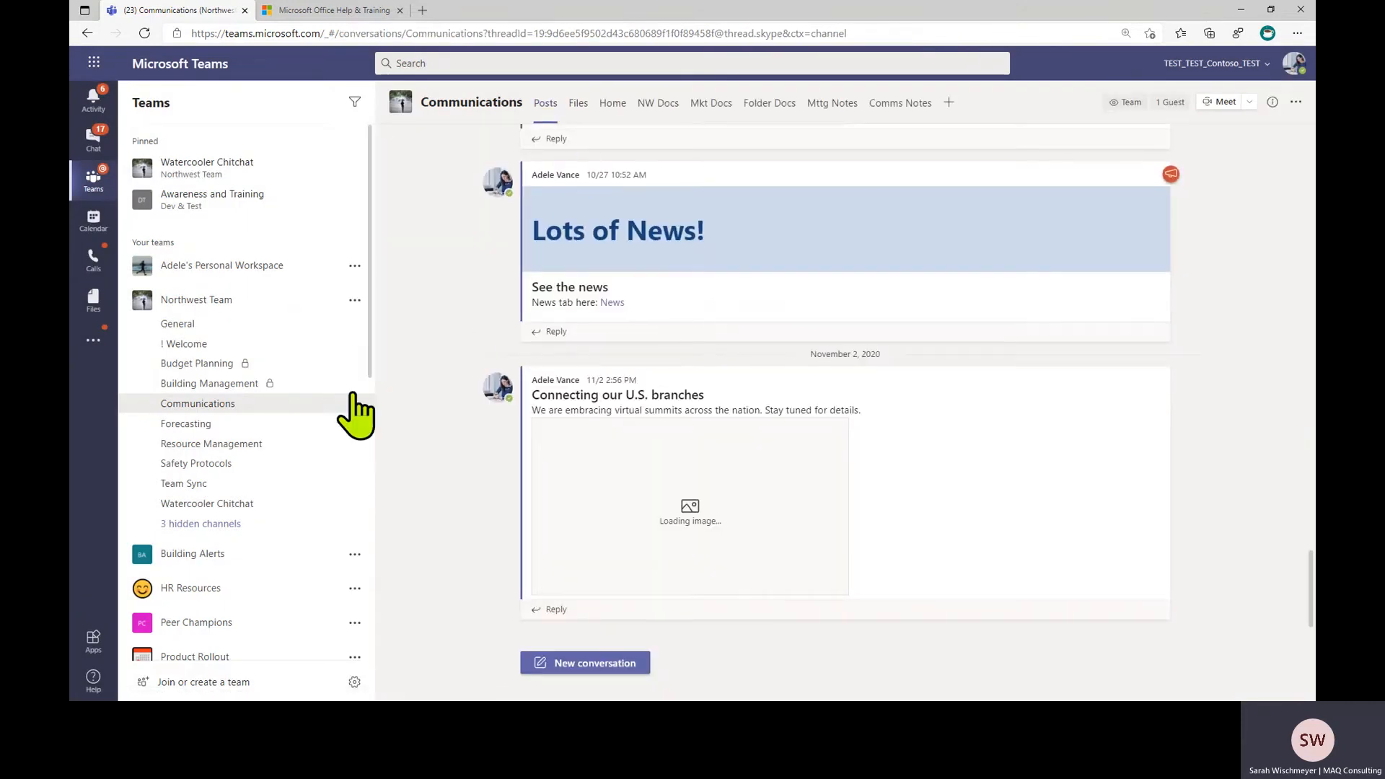
Open the Team Sync channel and view the expanded formatting options for a reply to the Safety Updates post
{"action": "left_click", "coordinate": [188, 484]}
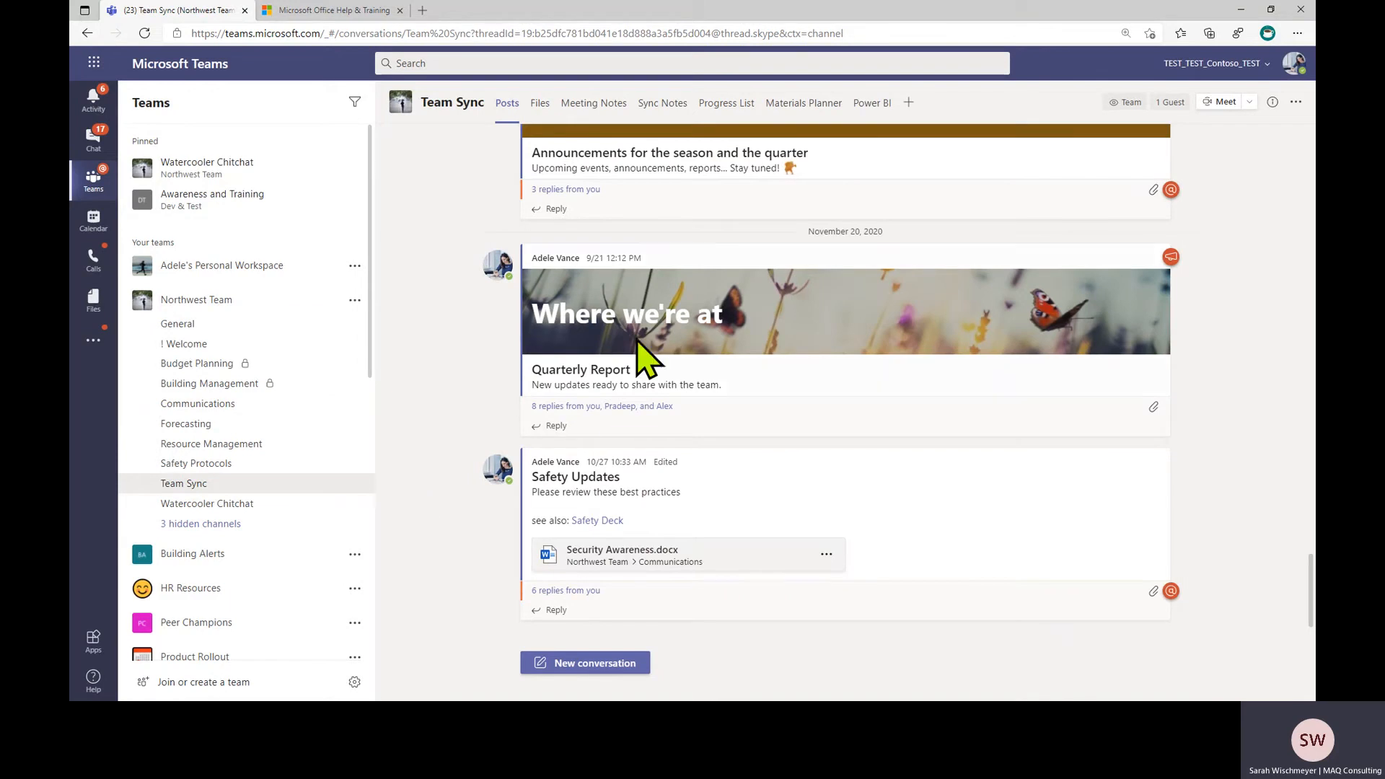
{"action": "mouse_move", "coordinate": [672, 346]}
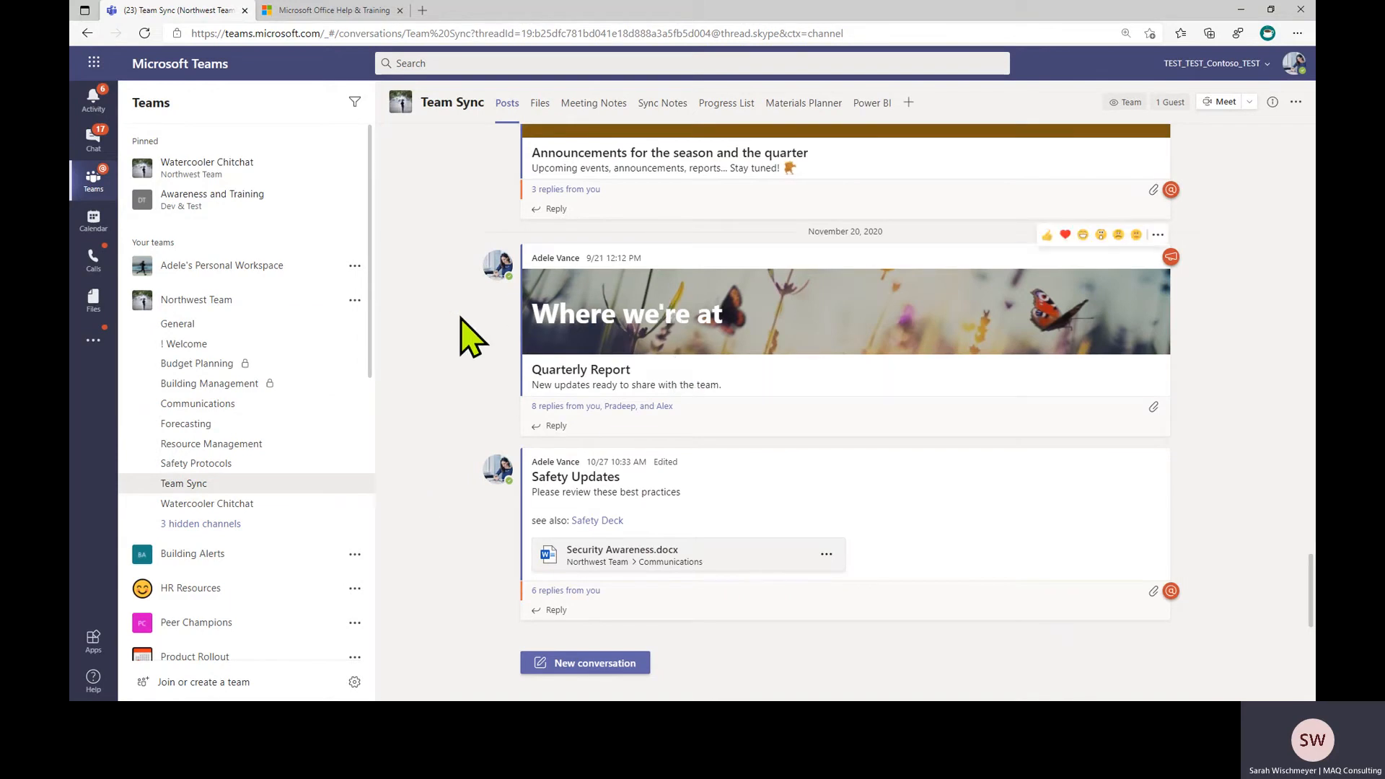
{"action": "left_click", "coordinate": [556, 611]}
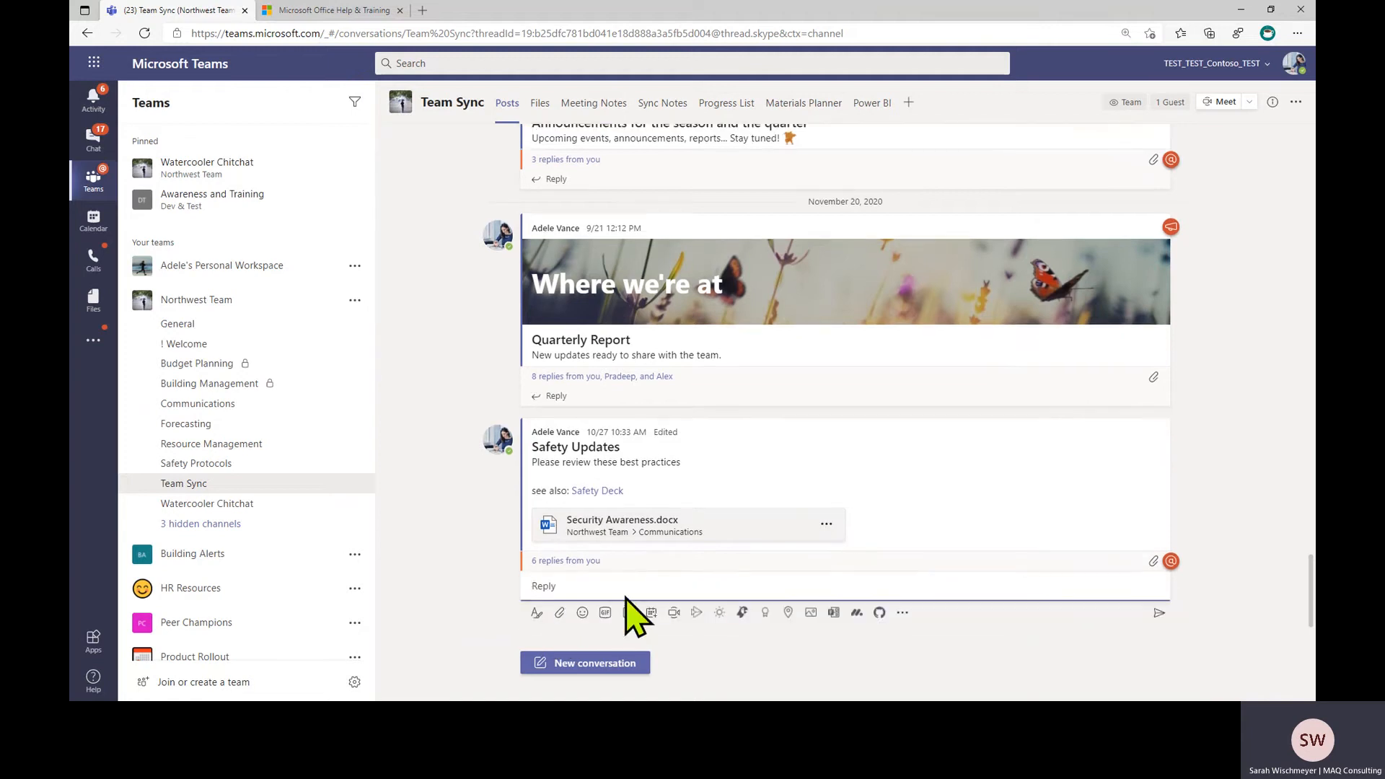
{"action": "left_click", "coordinate": [536, 619]}
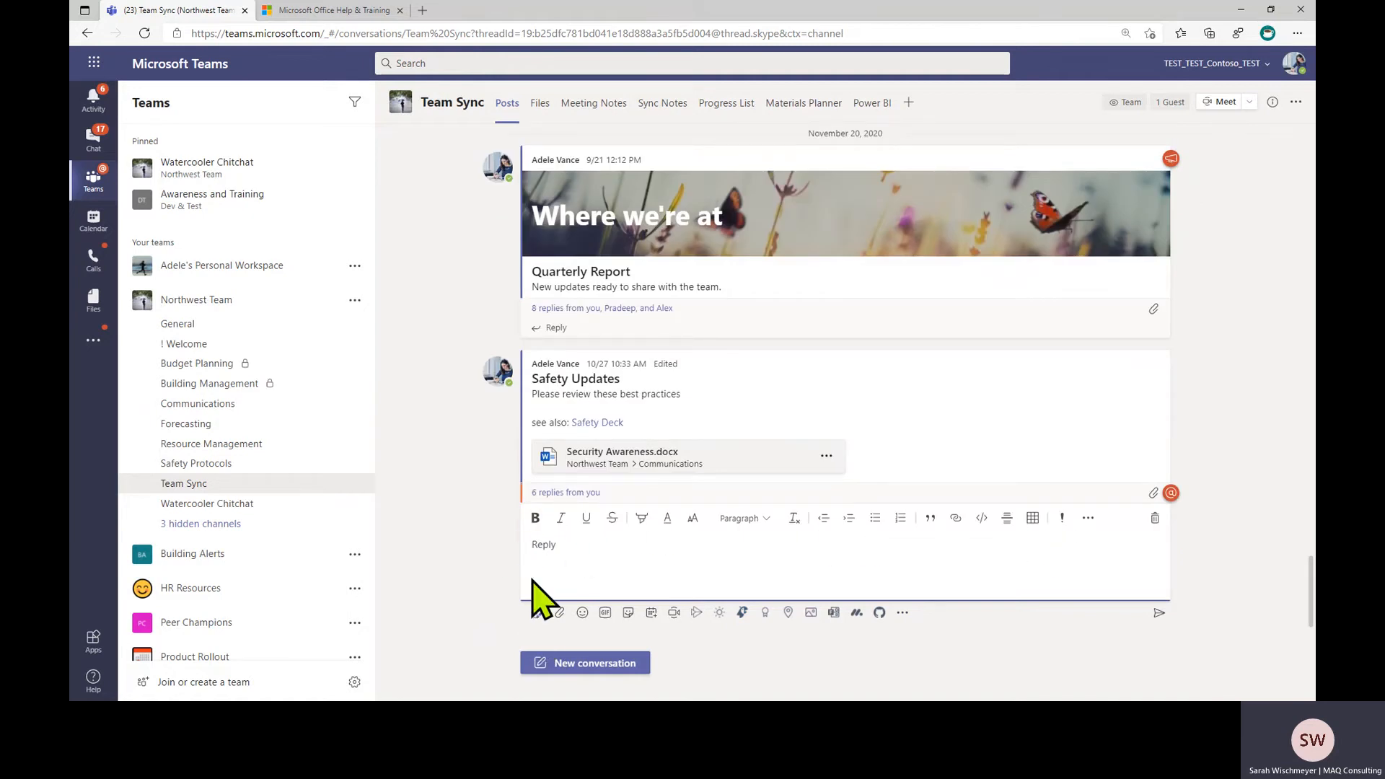
Post a new Team Sync conversation with the subject "Volunteer Ops" and the message "Stay connected with the community"
{"action": "left_click", "coordinate": [578, 664]}
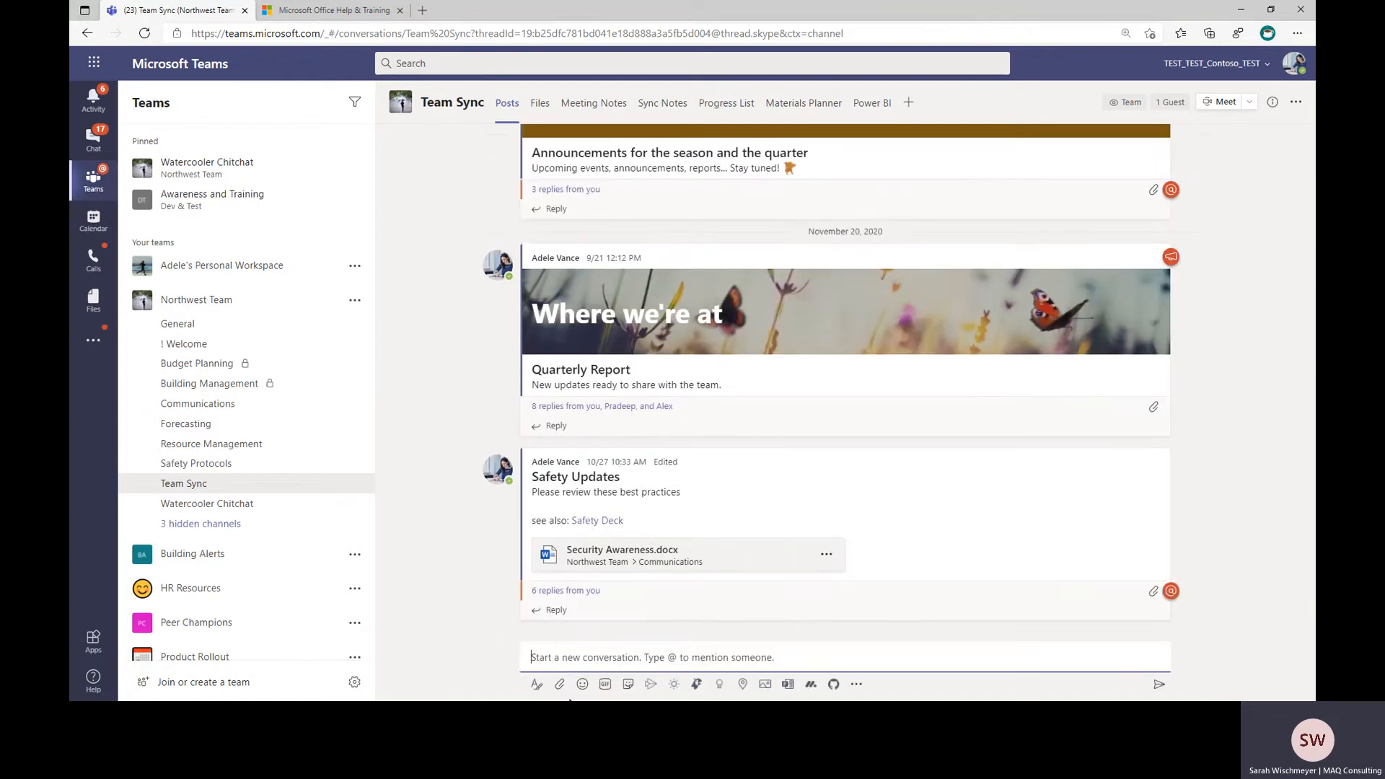
{"action": "left_click", "coordinate": [536, 685]}
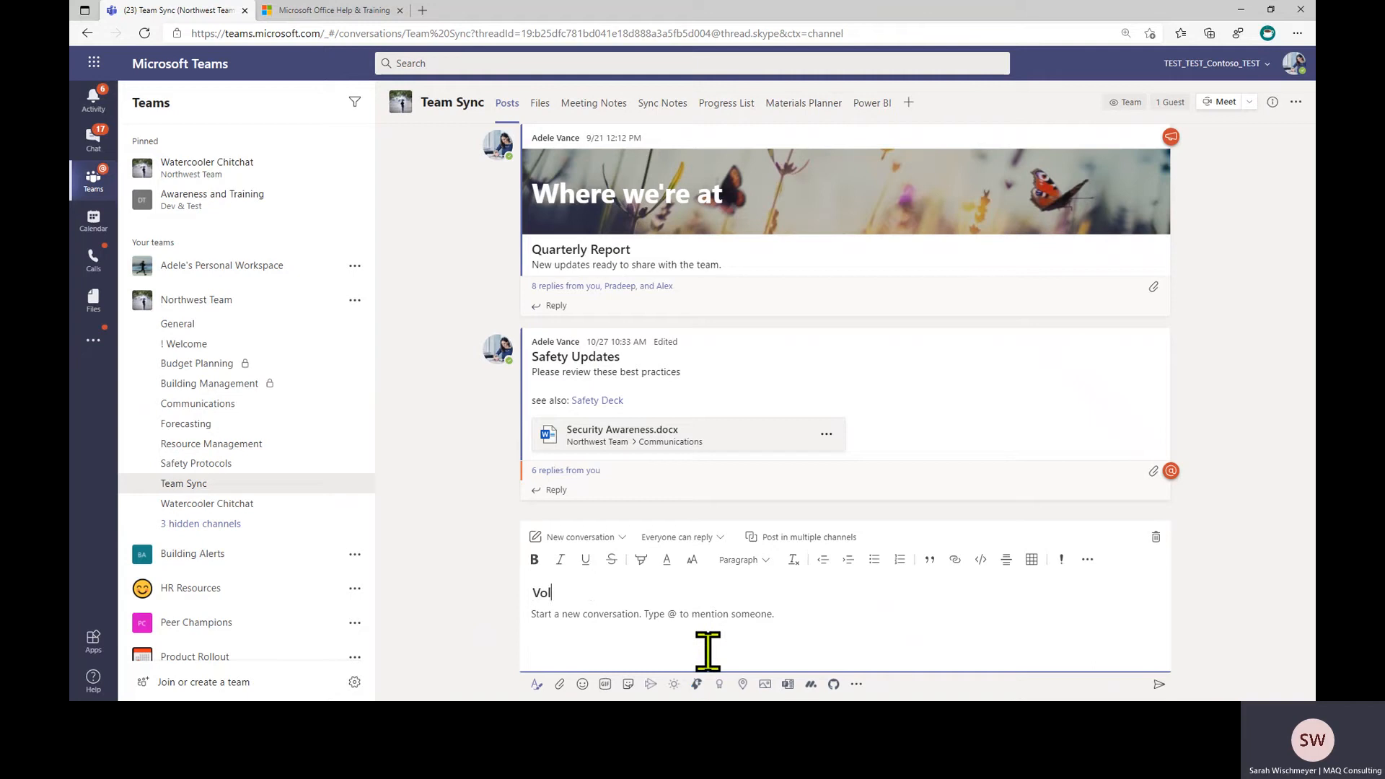
{"action": "type", "text": "er Ops"}
{"action": "left_click", "coordinate": [624, 614]}
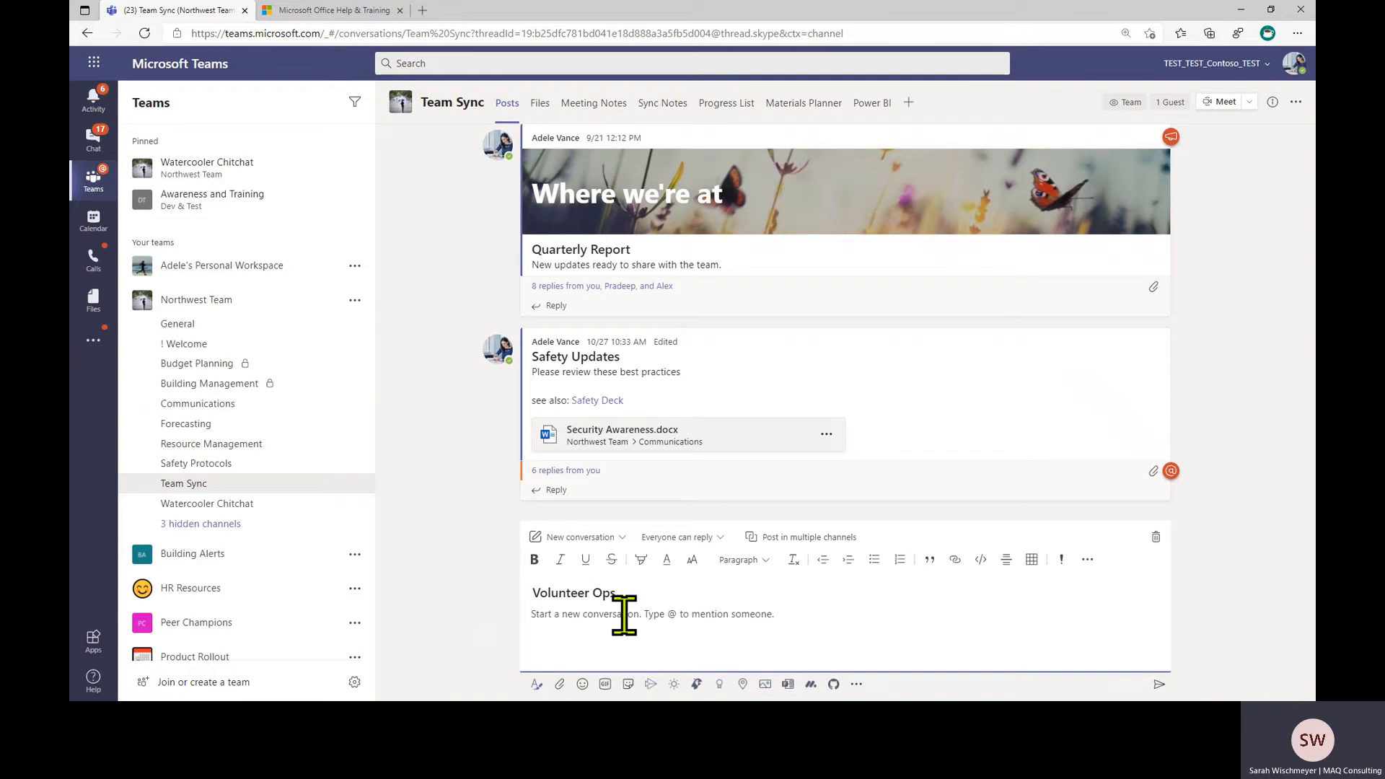
{"action": "type", "text": "Stay connected with the community"}
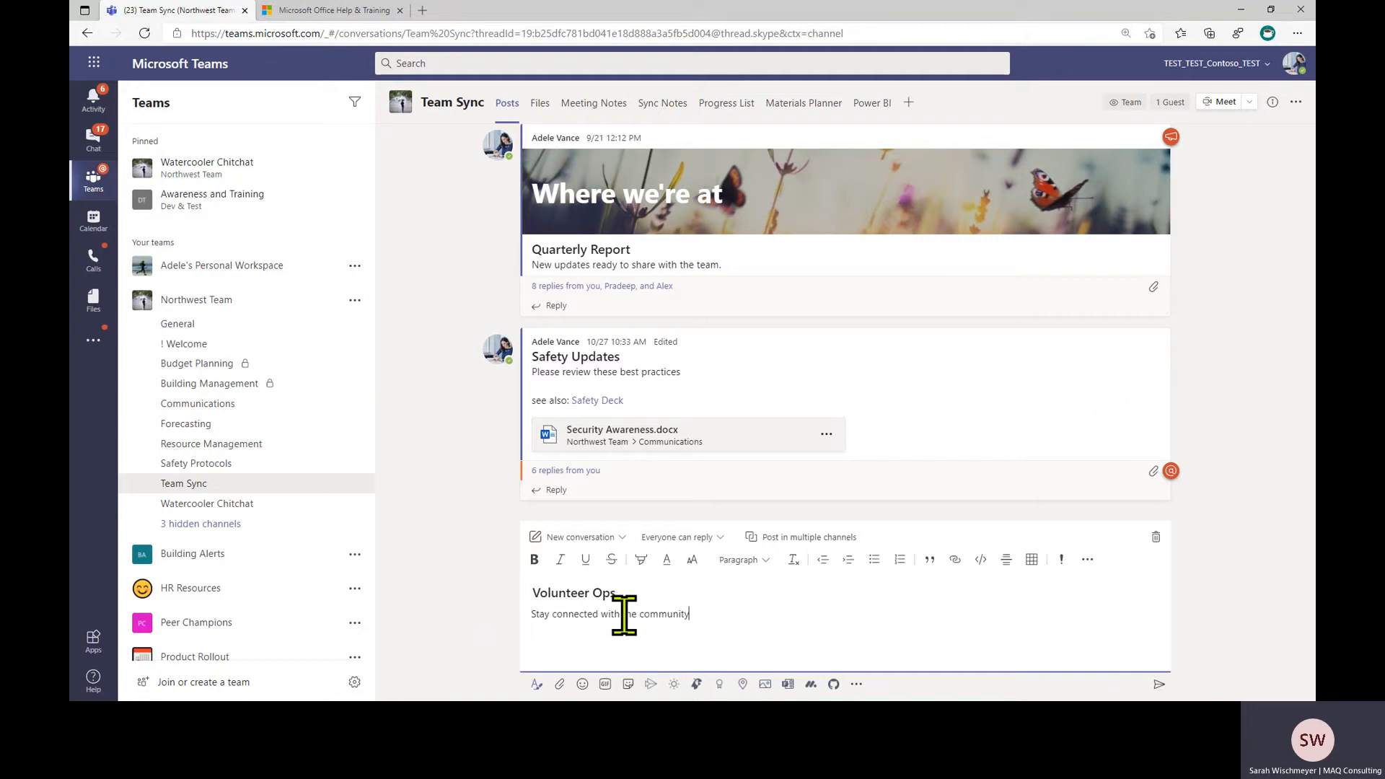
{"action": "left_click", "coordinate": [1154, 685]}
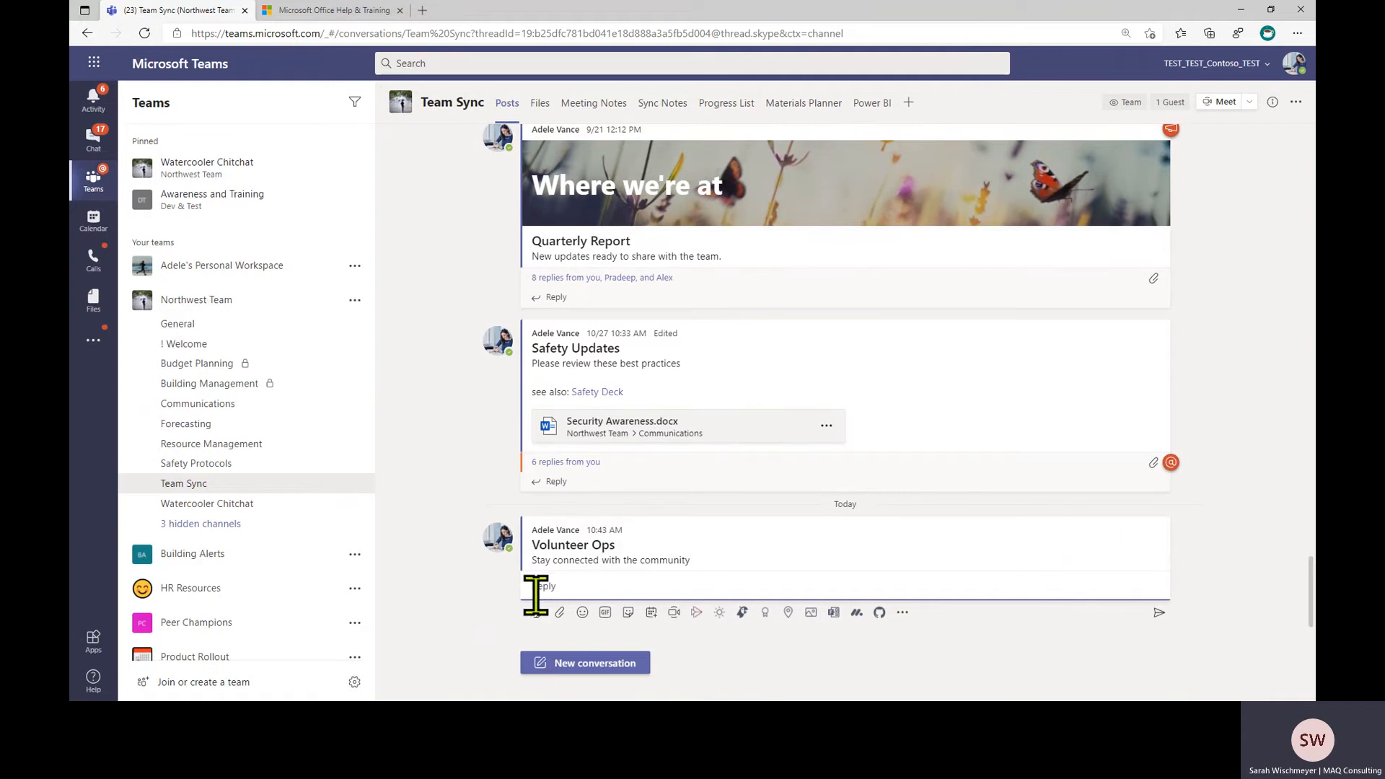
Edit the Volunteer Ops post and change its type to Announcement
{"action": "mouse_move", "coordinate": [1155, 521]}
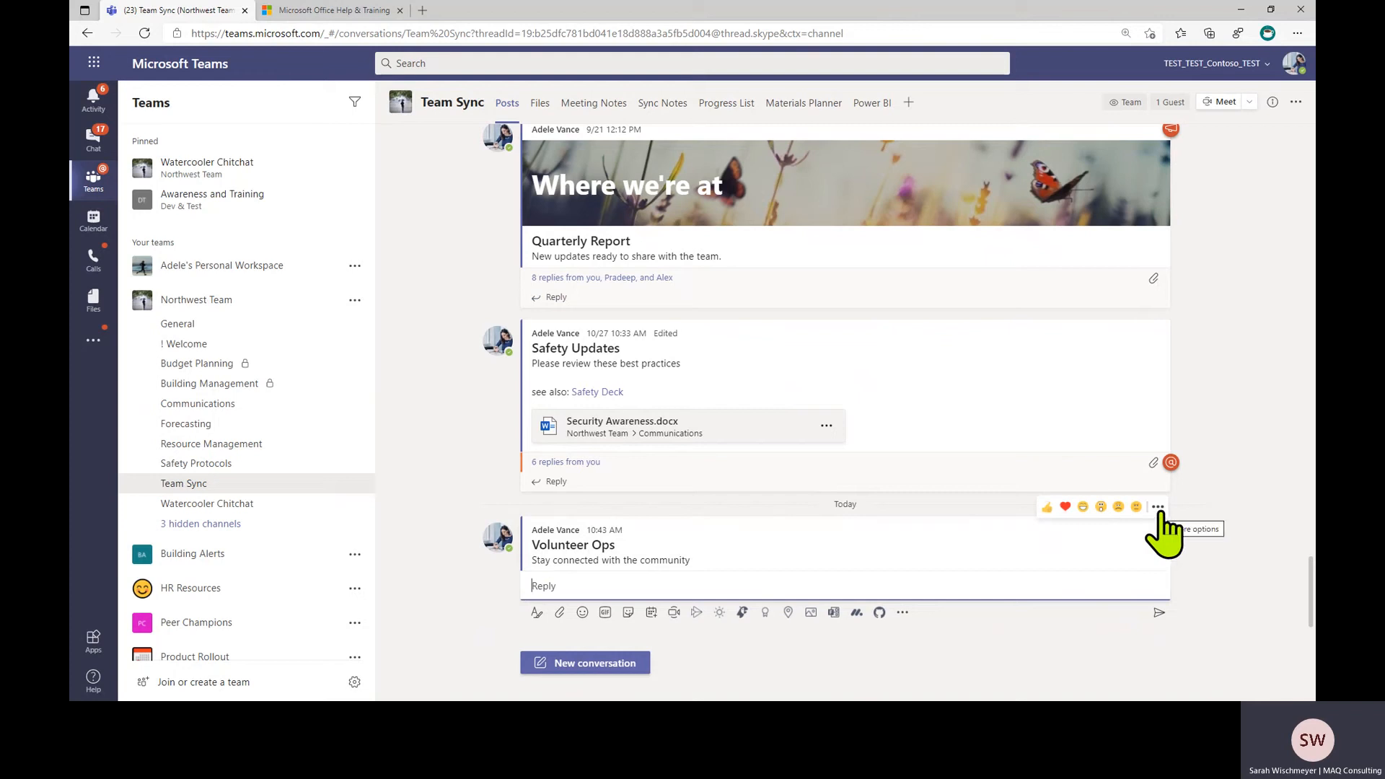
{"action": "left_click", "coordinate": [1158, 508]}
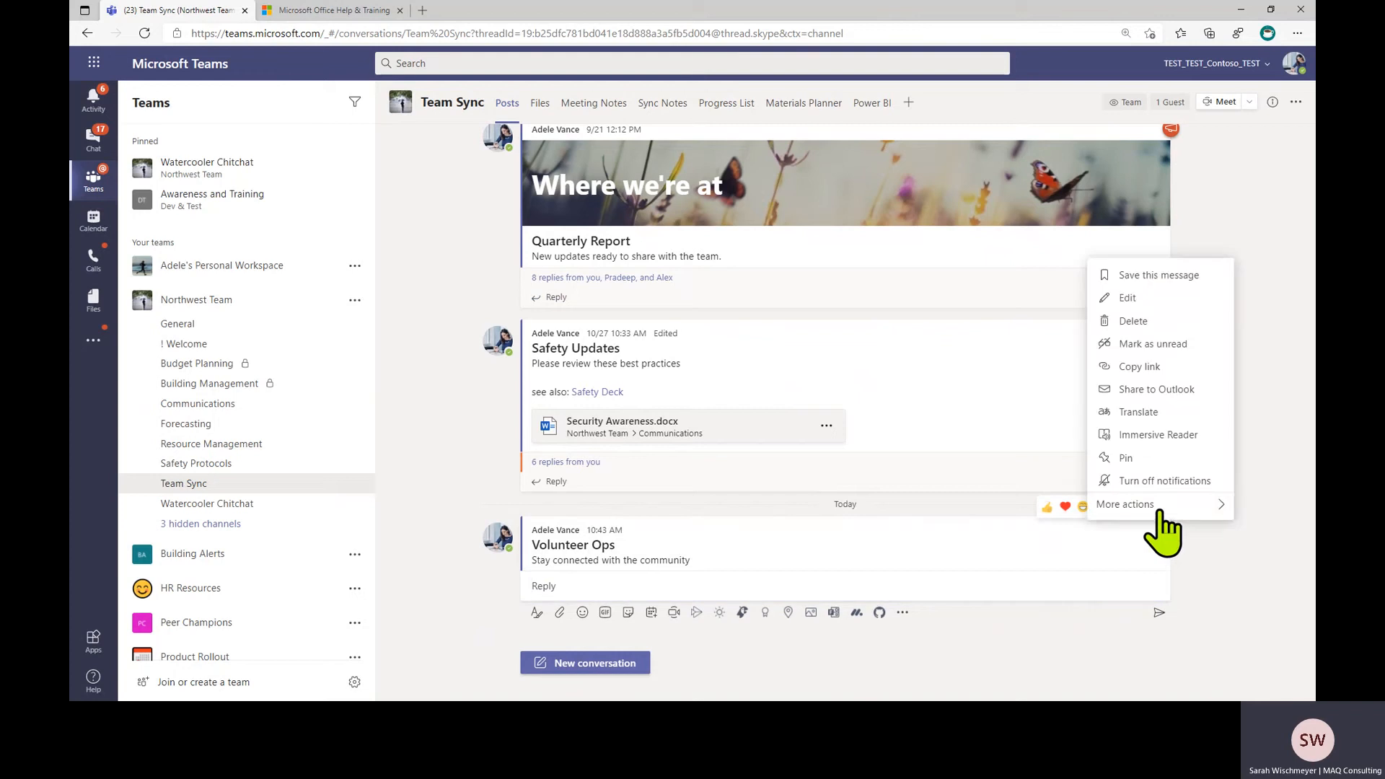
{"action": "left_click", "coordinate": [1153, 299]}
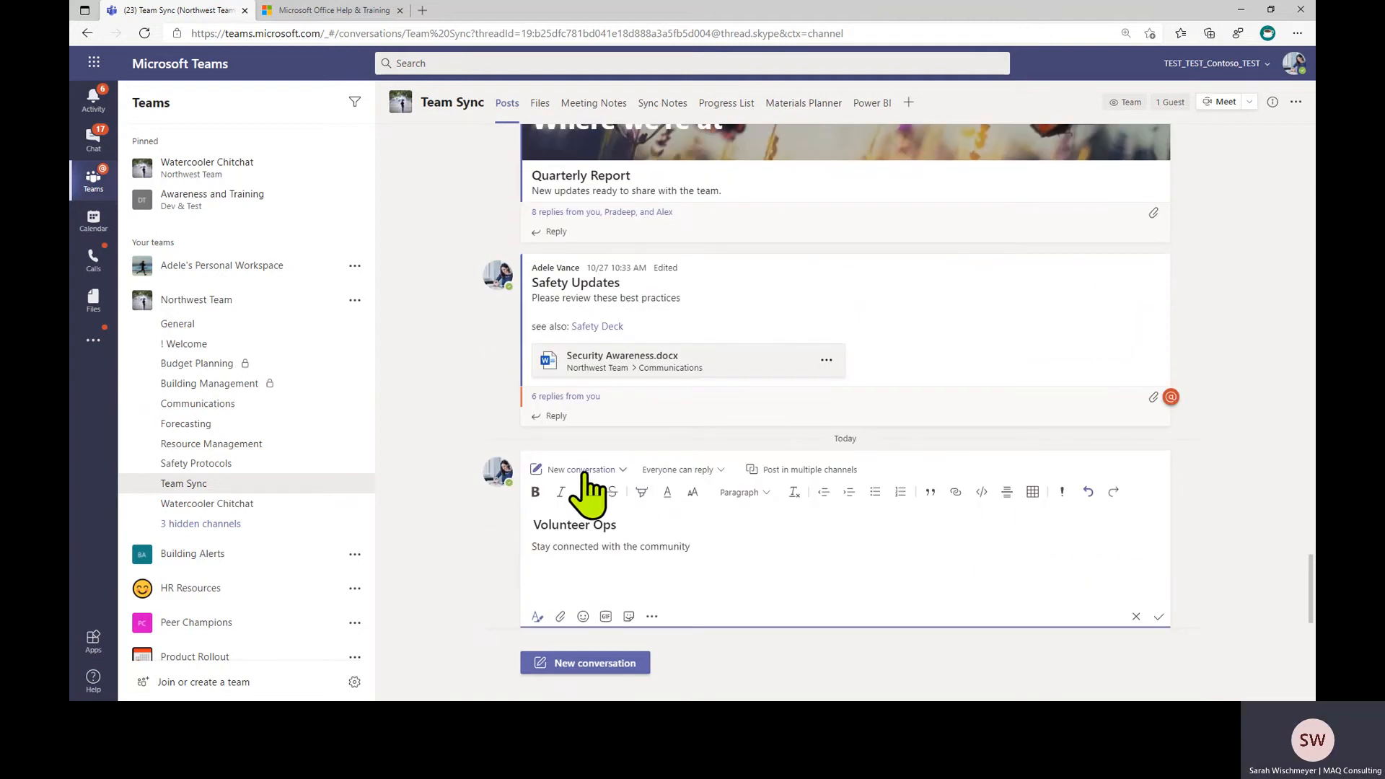
{"action": "left_click", "coordinate": [623, 470]}
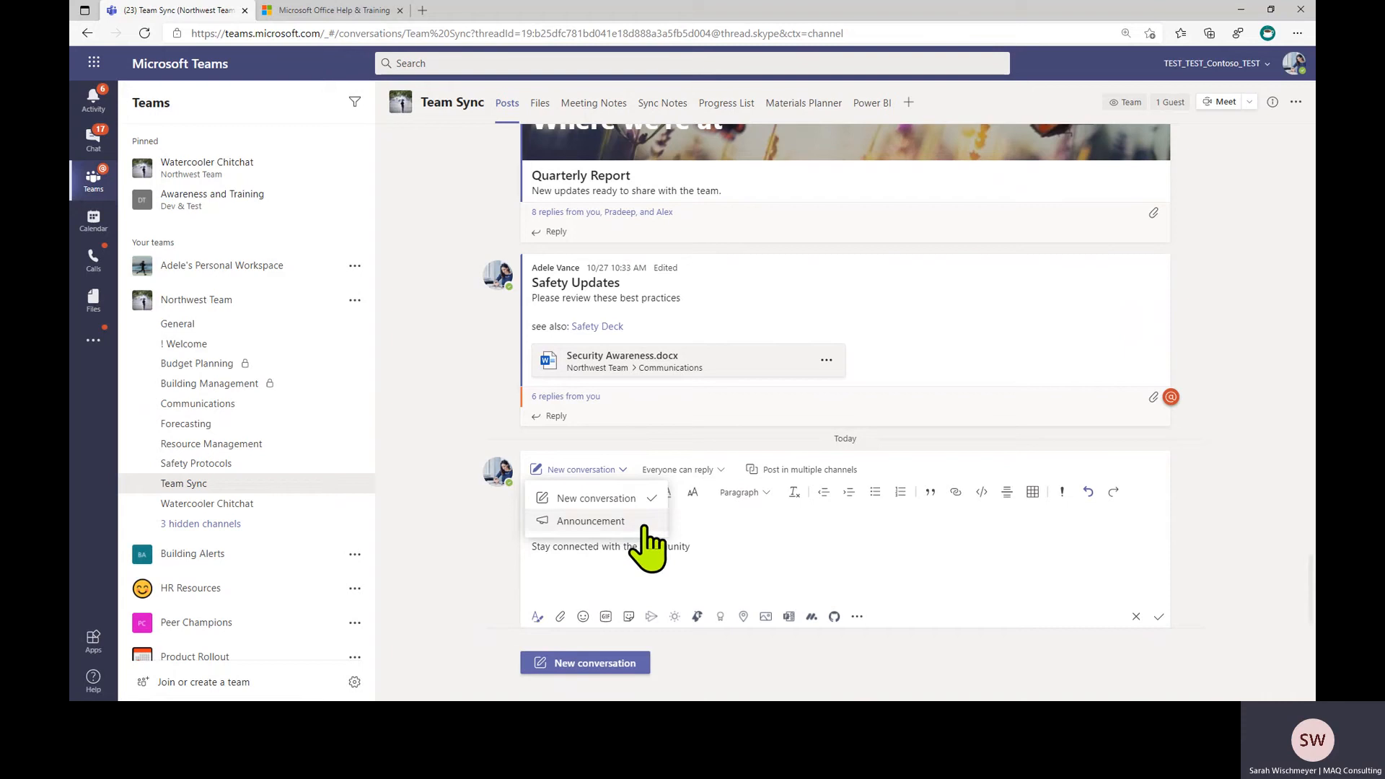
{"action": "left_click", "coordinate": [590, 521]}
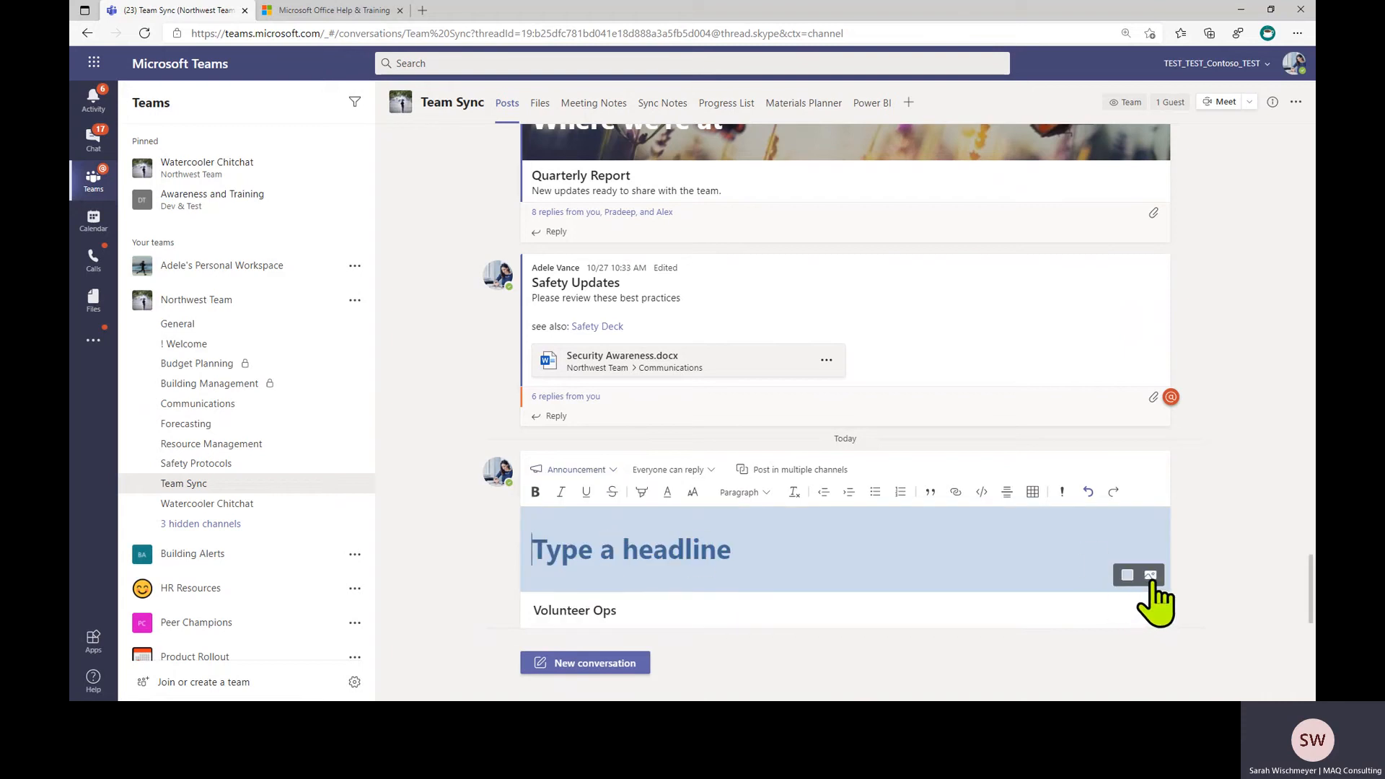
Give the announcement a dark teal headline background and the headline "Giving!"
{"action": "left_click", "coordinate": [1125, 577]}
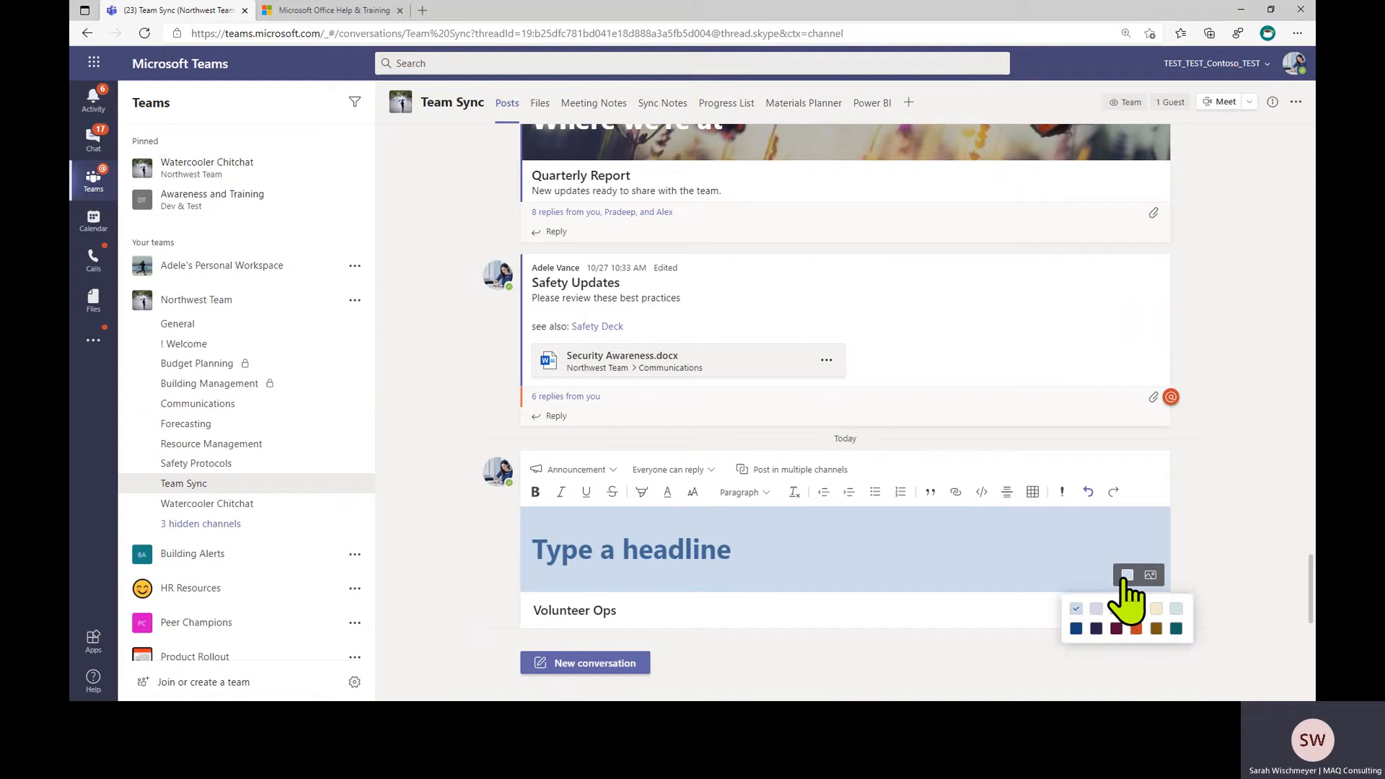
{"action": "left_click", "coordinate": [1176, 629]}
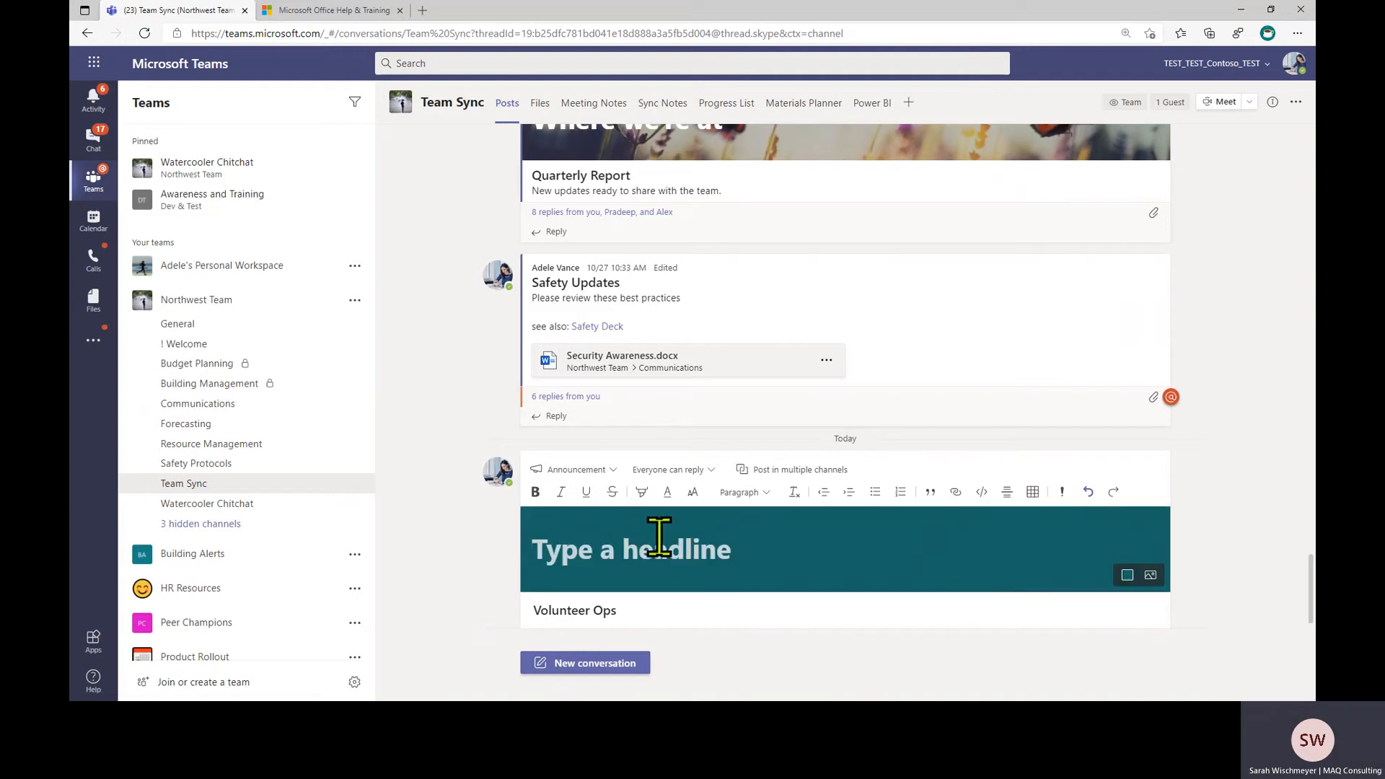
{"action": "type", "text": "Giving"}
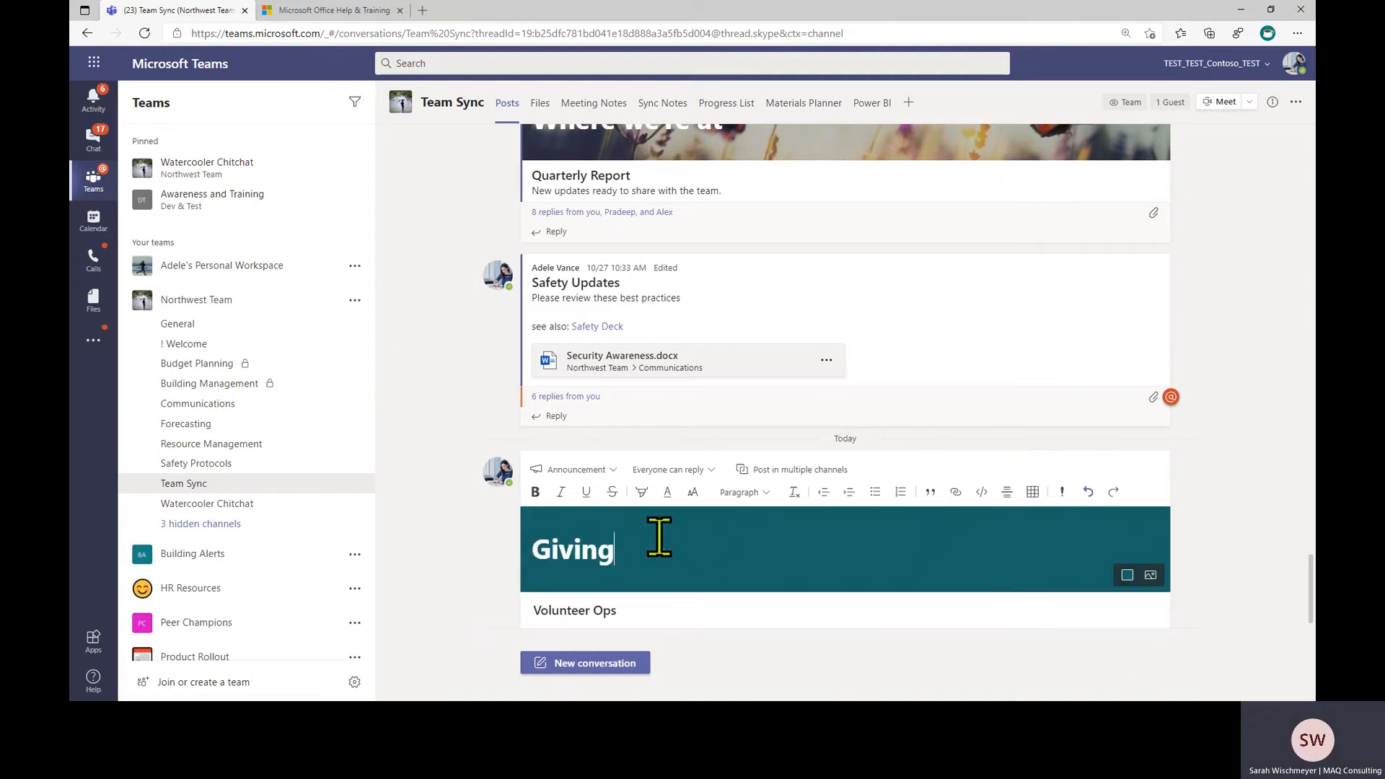
{"action": "type", "text": "!"}
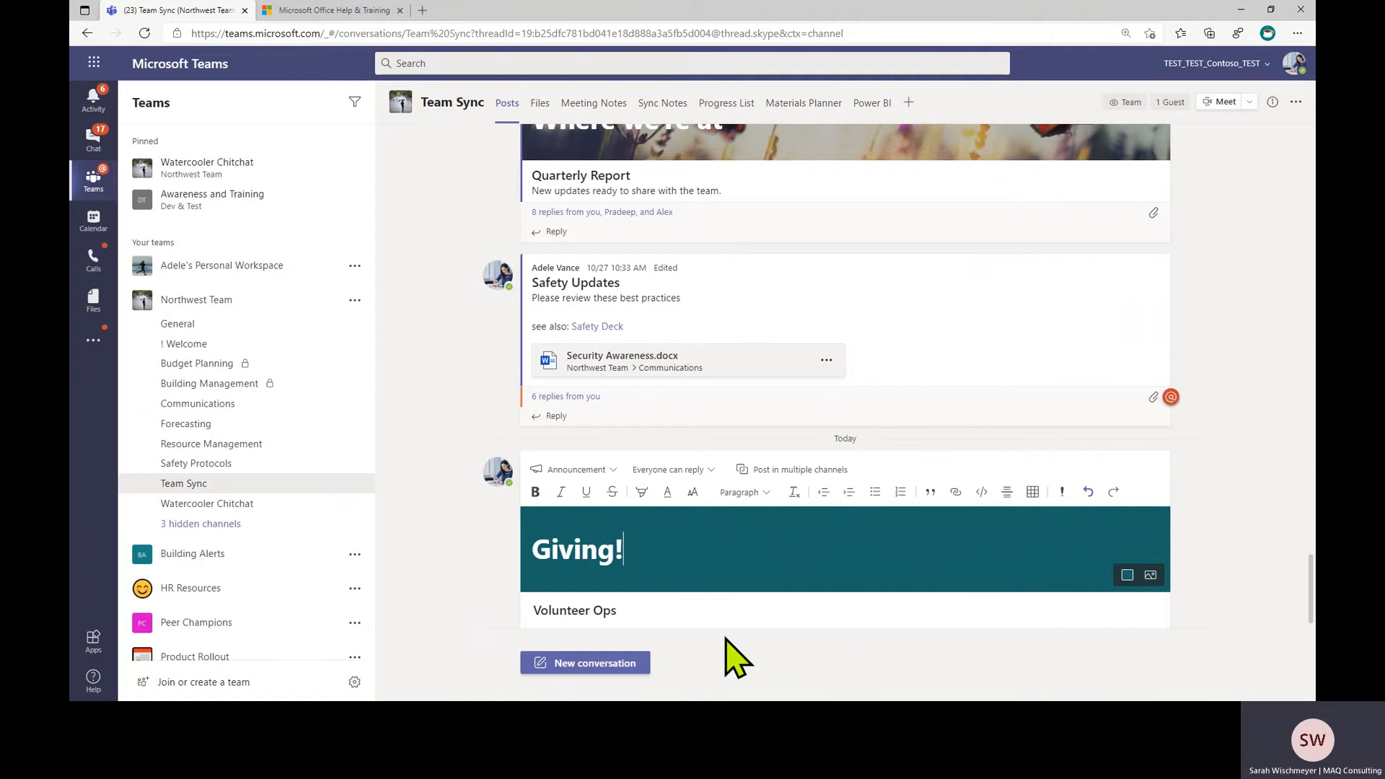
Begin an @ mention below the announcement's message text and view the Team Sync channel's notification options
{"action": "left_click", "coordinate": [642, 605]}
{"action": "scroll", "coordinate": [658, 590], "scroll_direction": "down", "scroll_amount": 2}
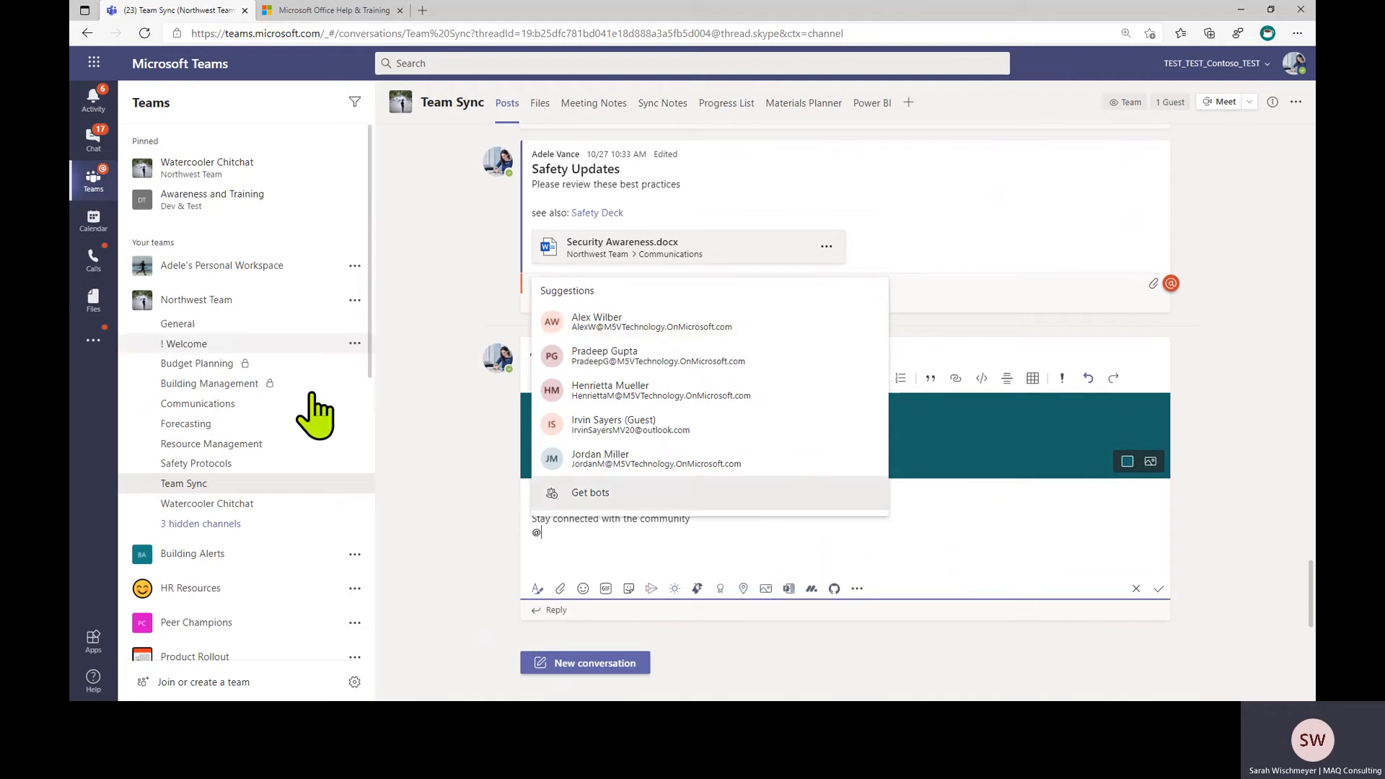
{"action": "left_click", "coordinate": [355, 486]}
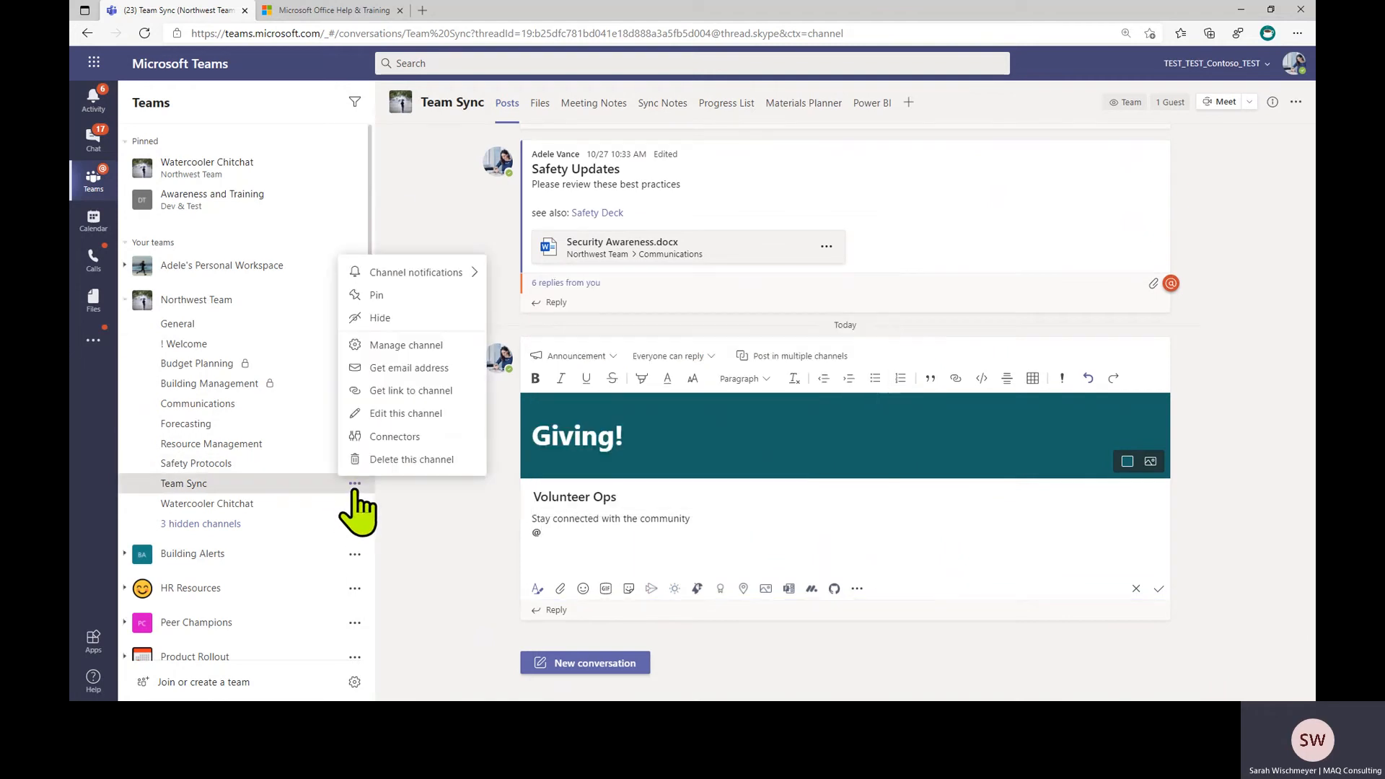
{"action": "mouse_move", "coordinate": [413, 277]}
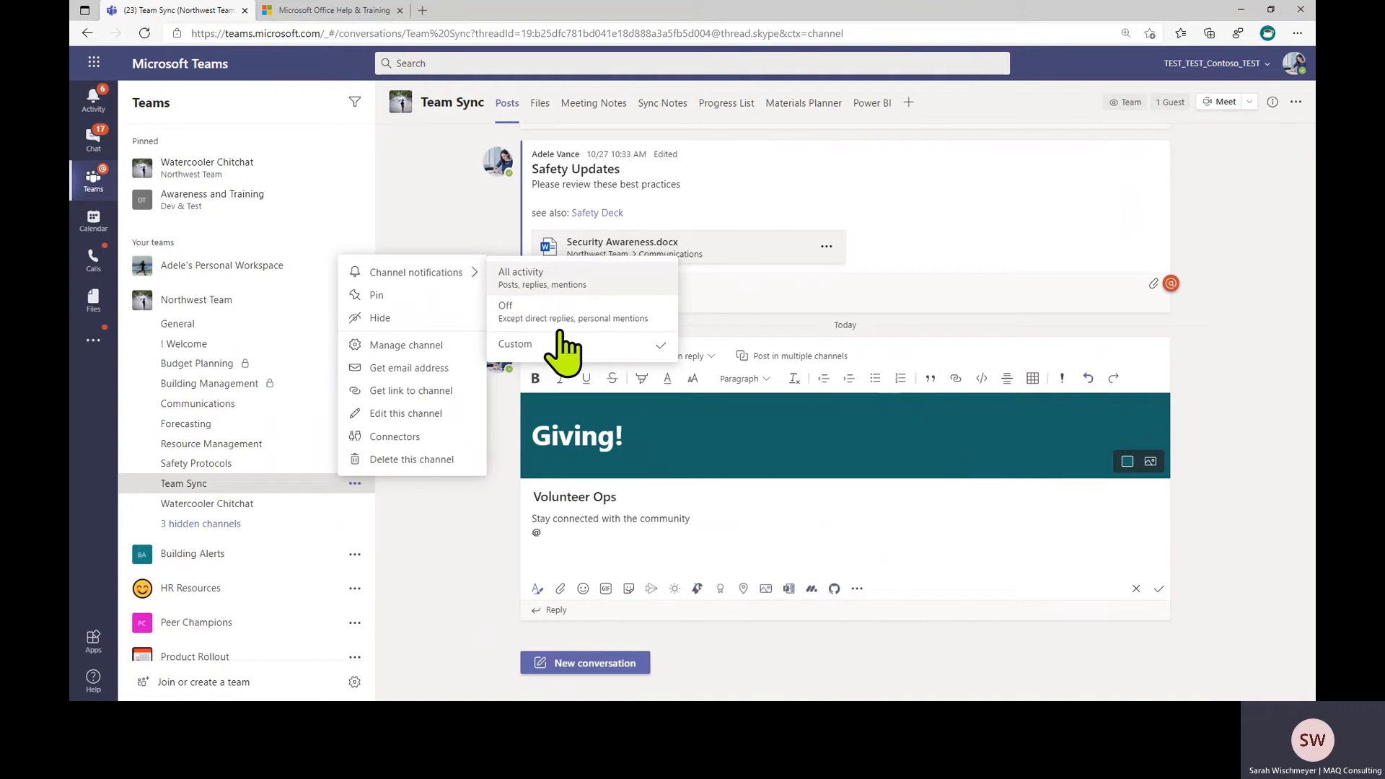
Mention the Team Sync channel in the announcement, followed by "check this out", and save the edited post
{"action": "left_click", "coordinate": [575, 537]}
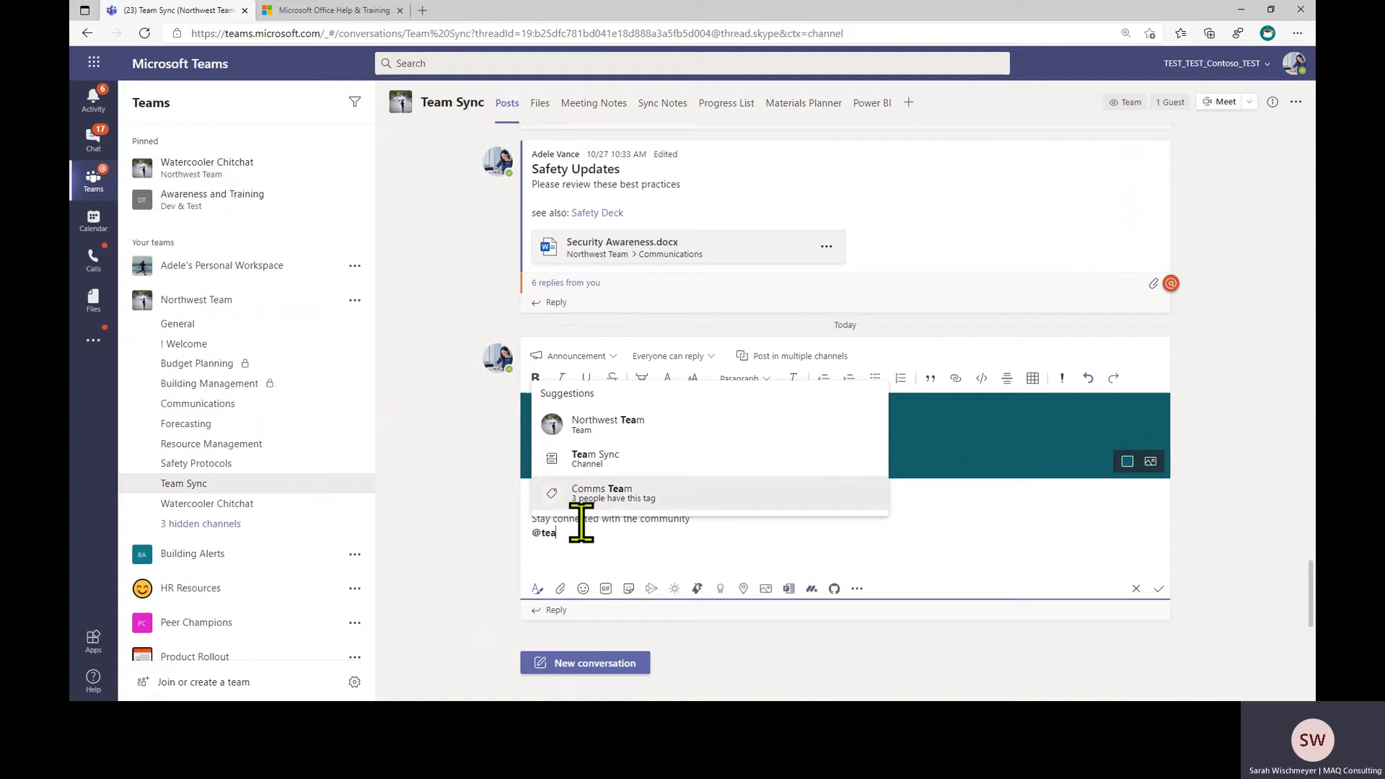
{"action": "left_click", "coordinate": [593, 465]}
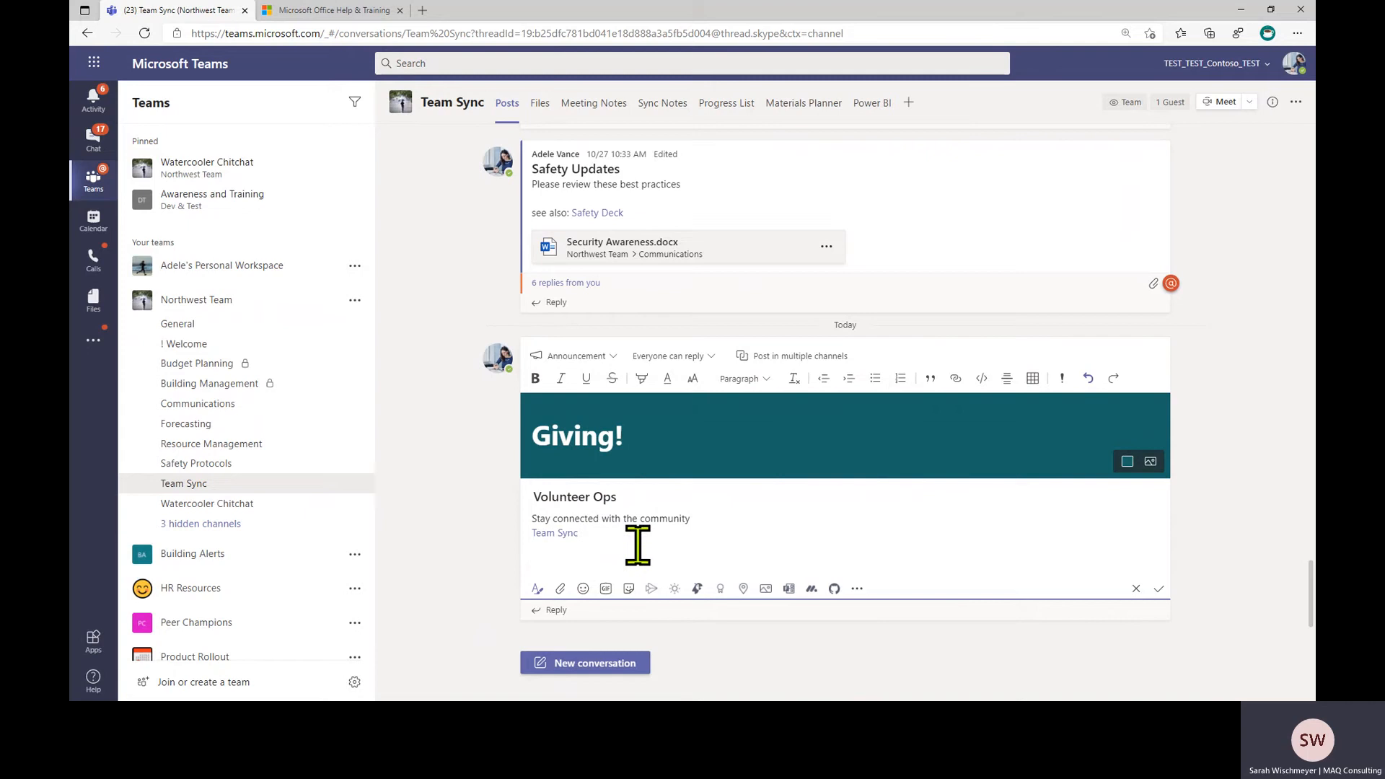
{"action": "type", "text": "check this out"}
{"action": "left_click", "coordinate": [1159, 589]}
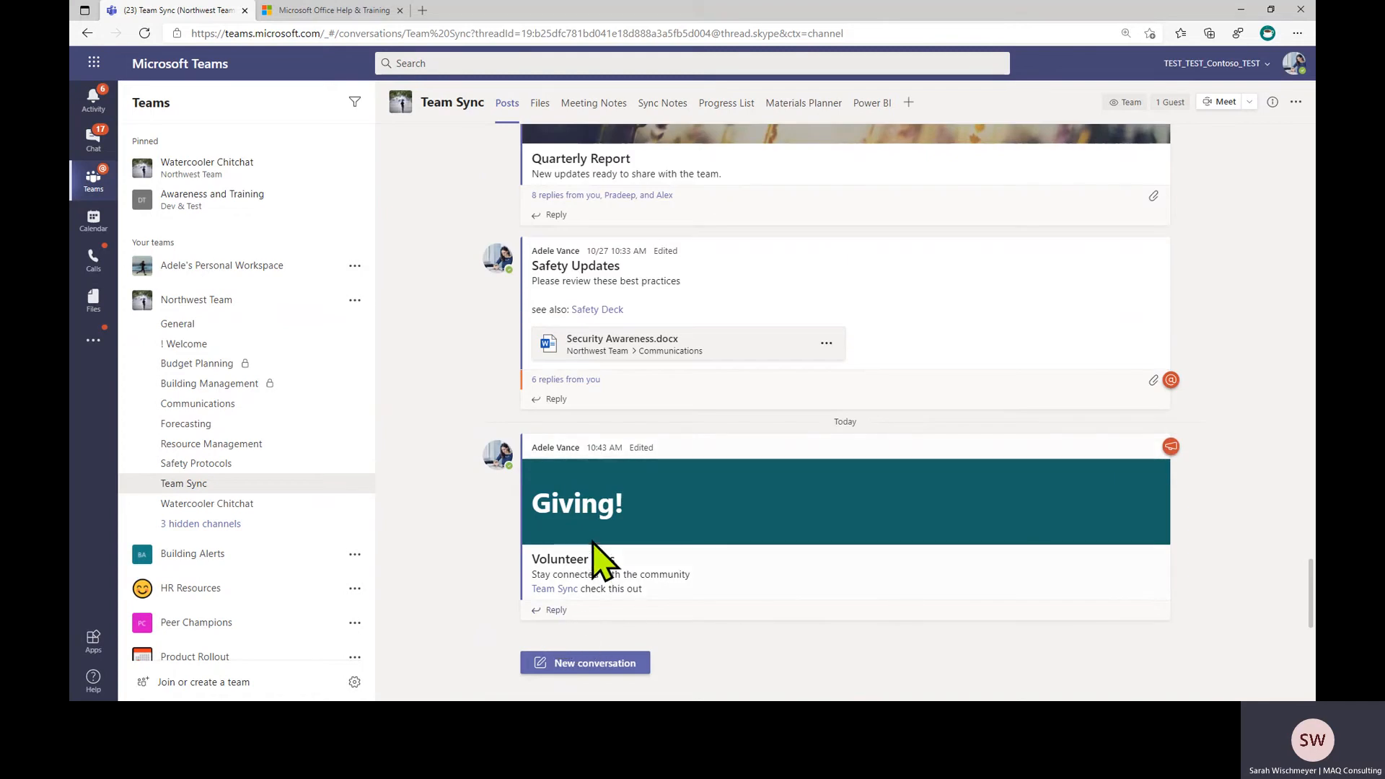
Start a reply to the Safety Updates post and browse the Team Sync channel's files for an attachment
{"action": "left_click", "coordinate": [556, 399]}
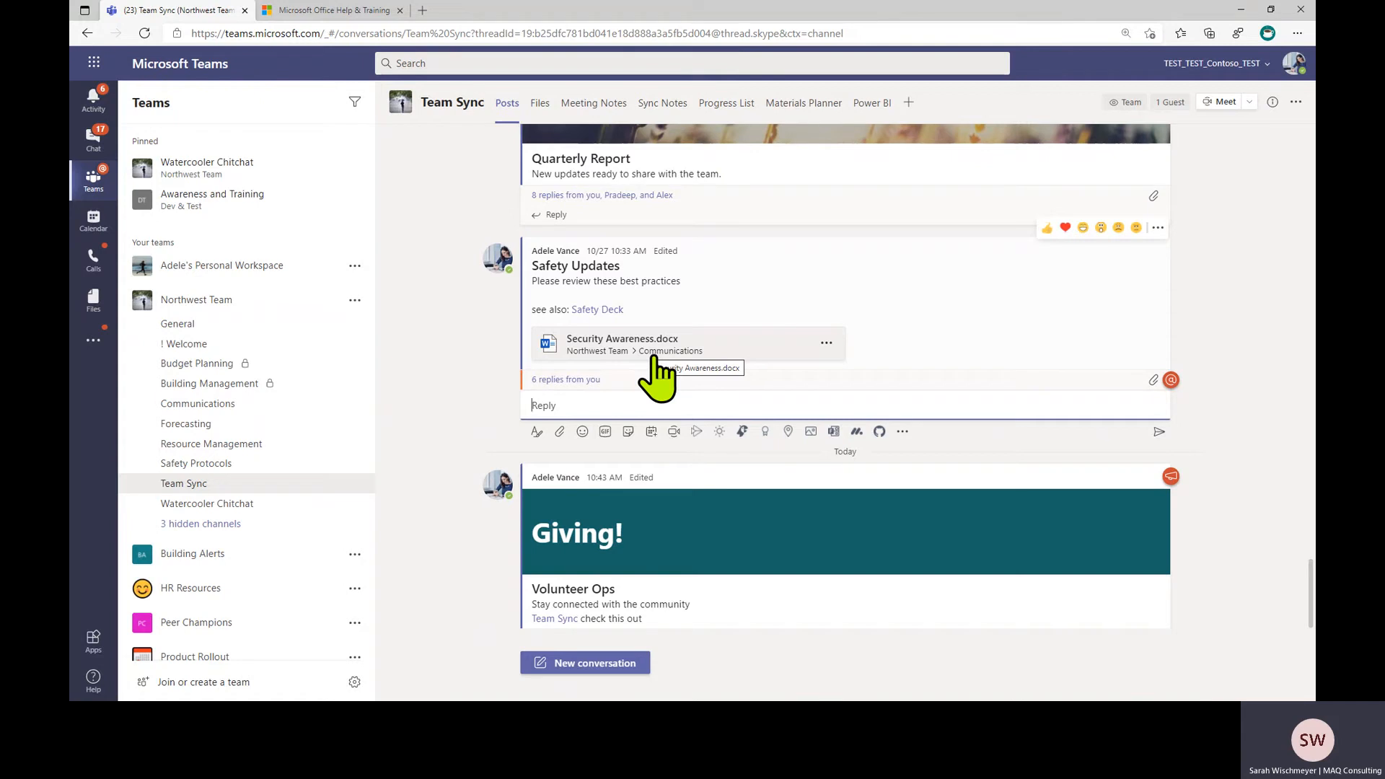
{"action": "left_click", "coordinate": [560, 432]}
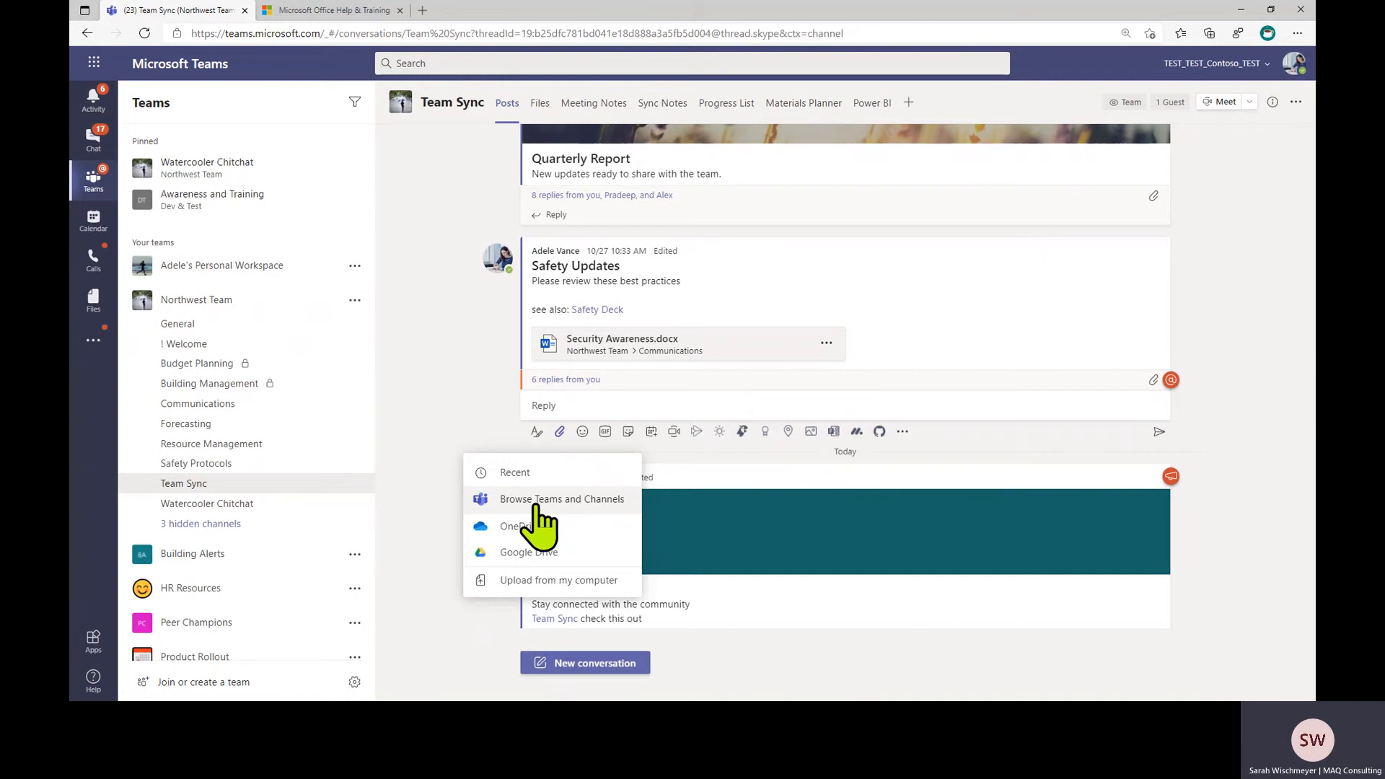
{"action": "left_click", "coordinate": [541, 503]}
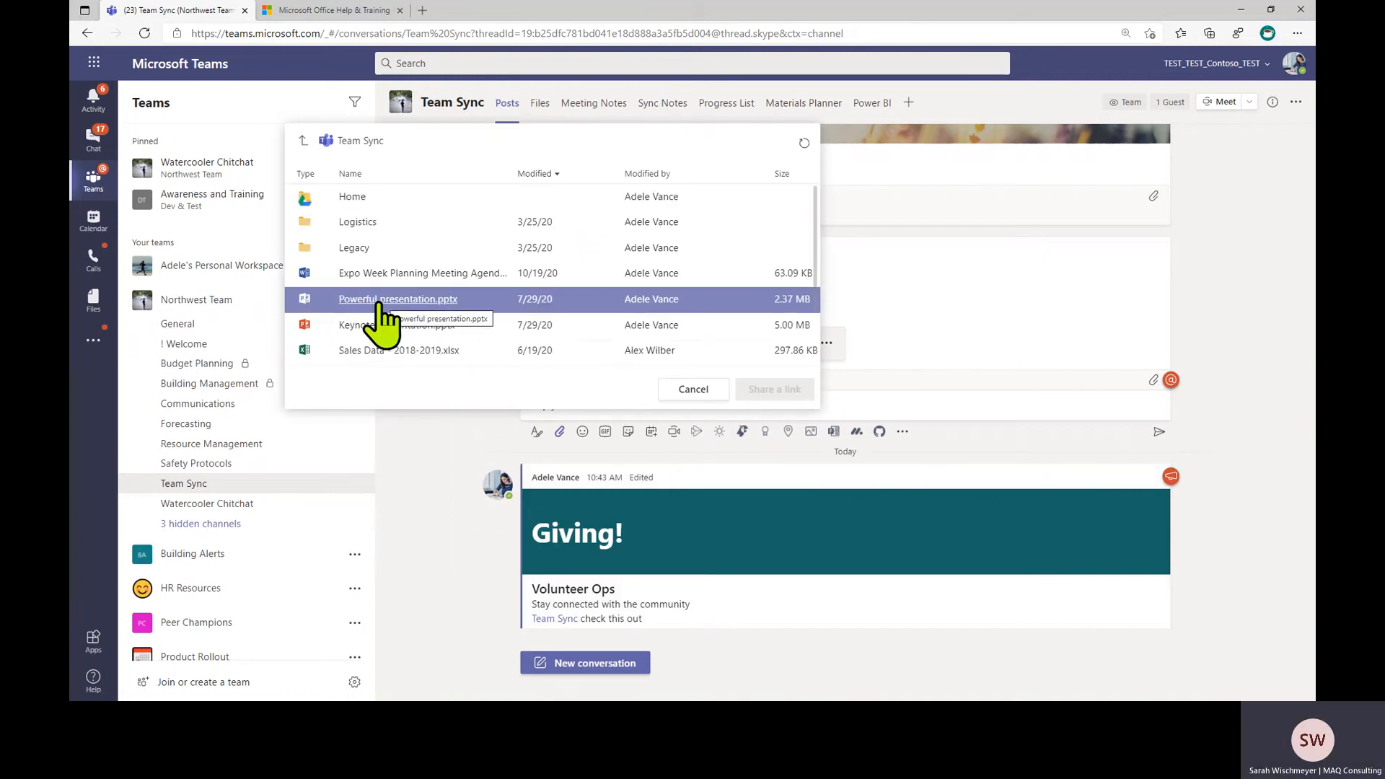
{"action": "left_click", "coordinate": [377, 302]}
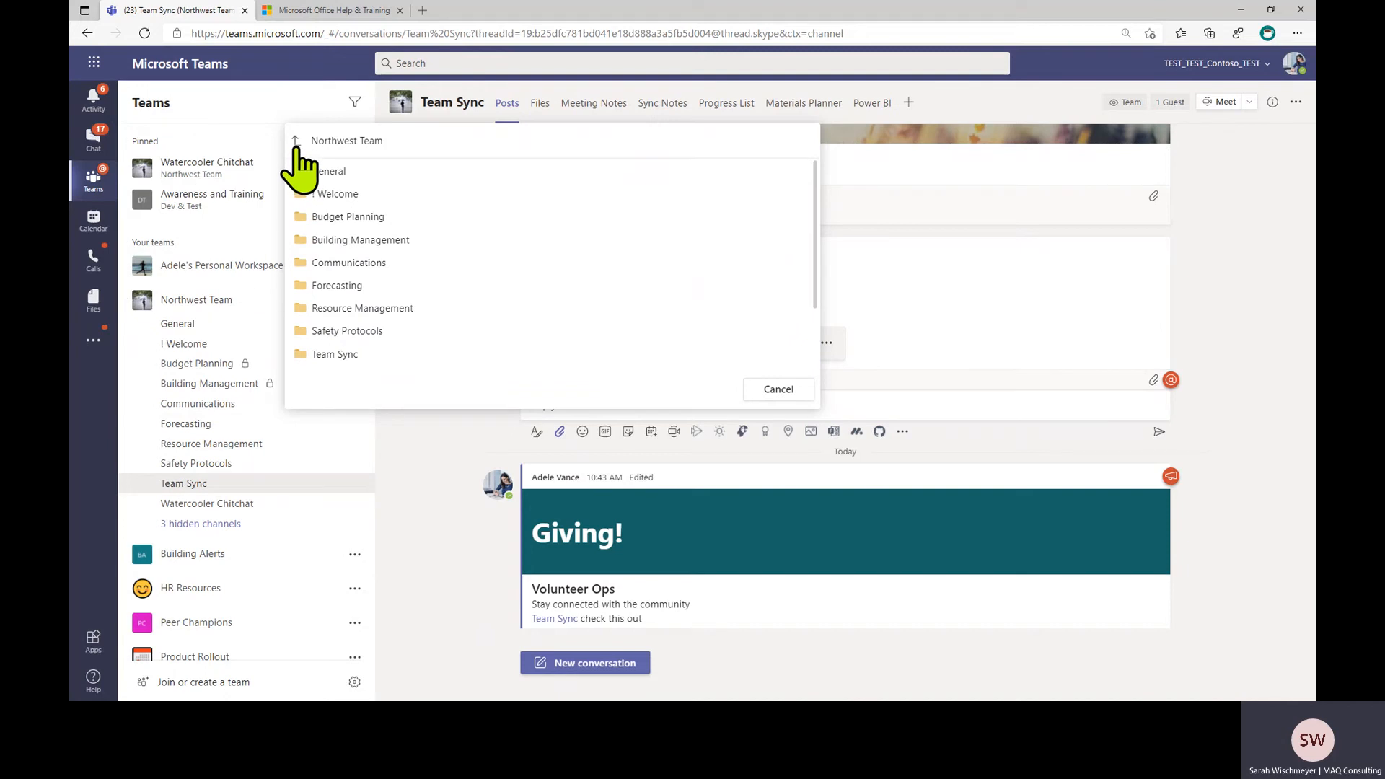
Browse the other teams' files down to the Safety Captains channel of Building Alerts, and leave without attaching anything
{"action": "left_click", "coordinate": [296, 140]}
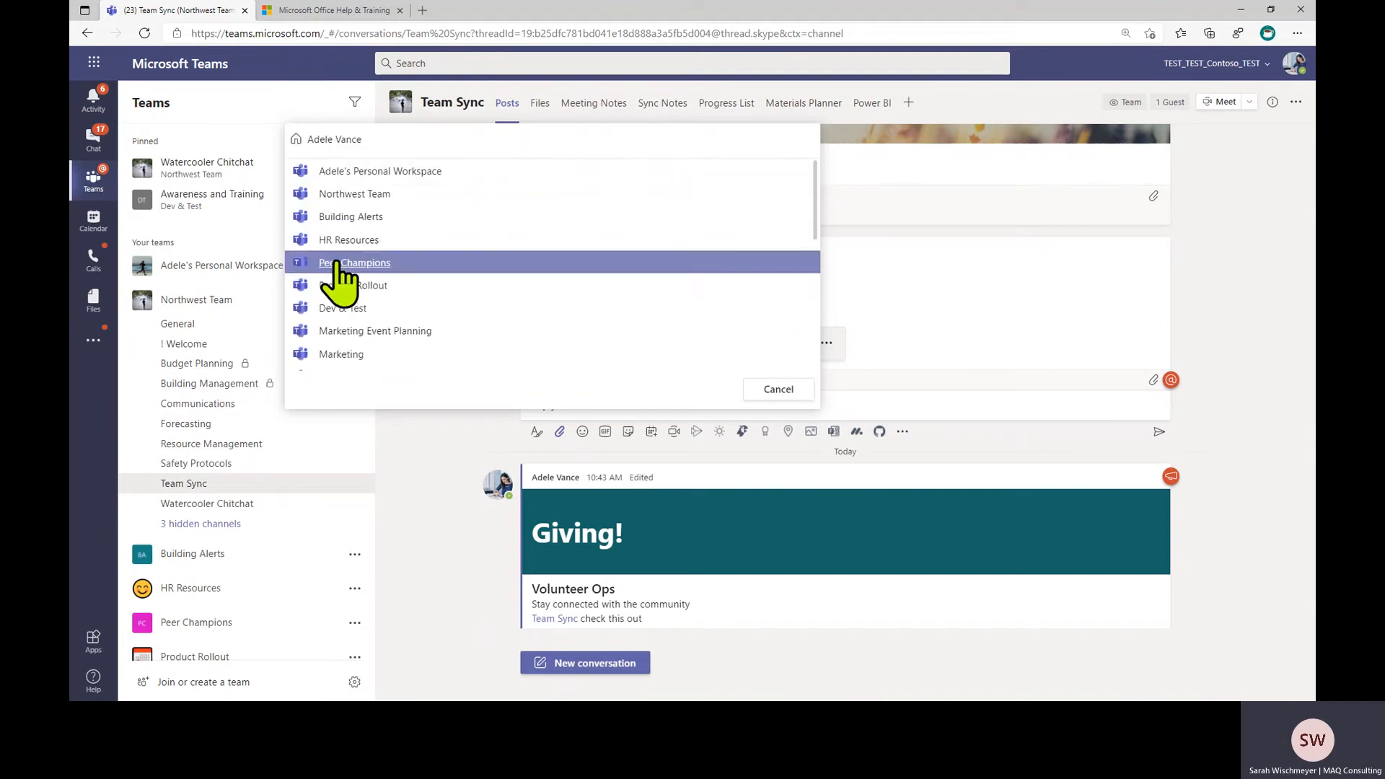
{"action": "scroll", "coordinate": [335, 357], "scroll_direction": "down", "scroll_amount": 5}
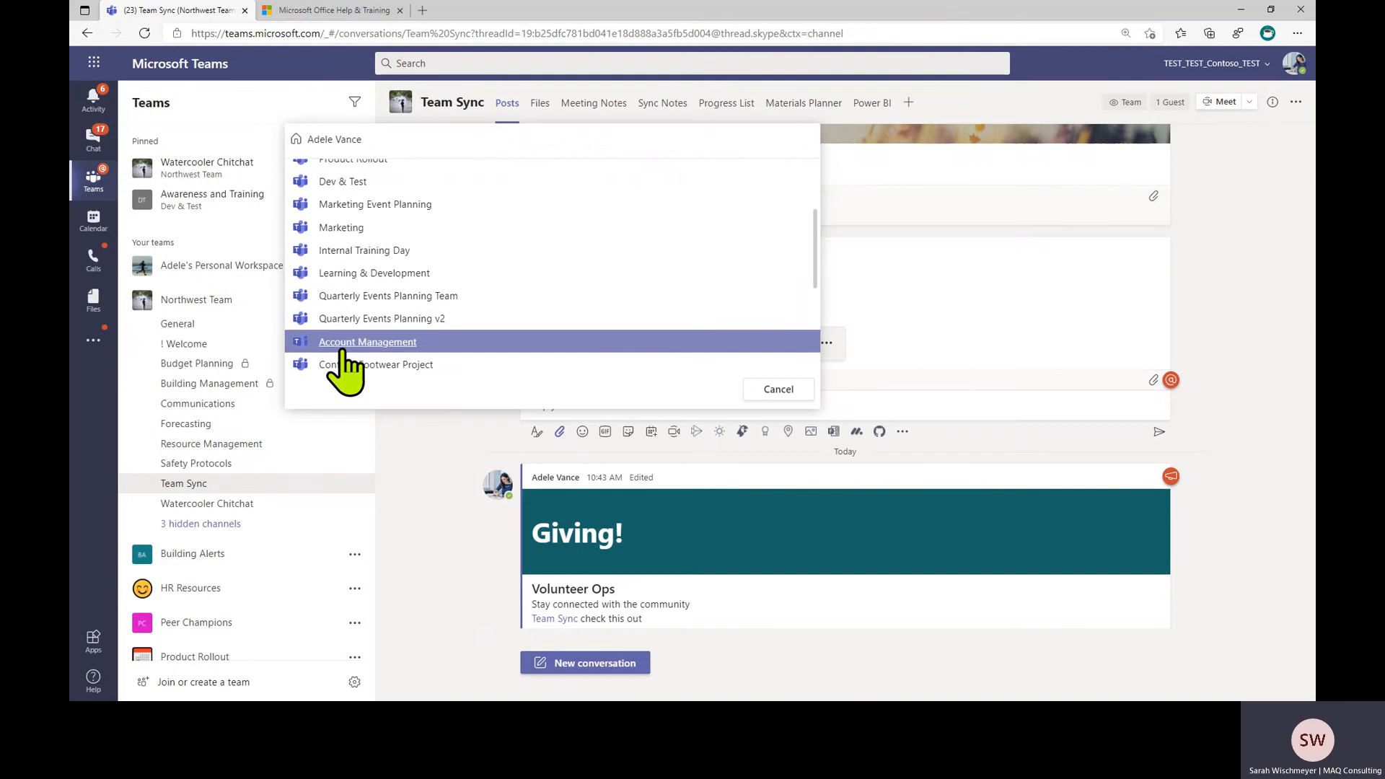
{"action": "scroll", "coordinate": [343, 361], "scroll_direction": "up", "scroll_amount": 5}
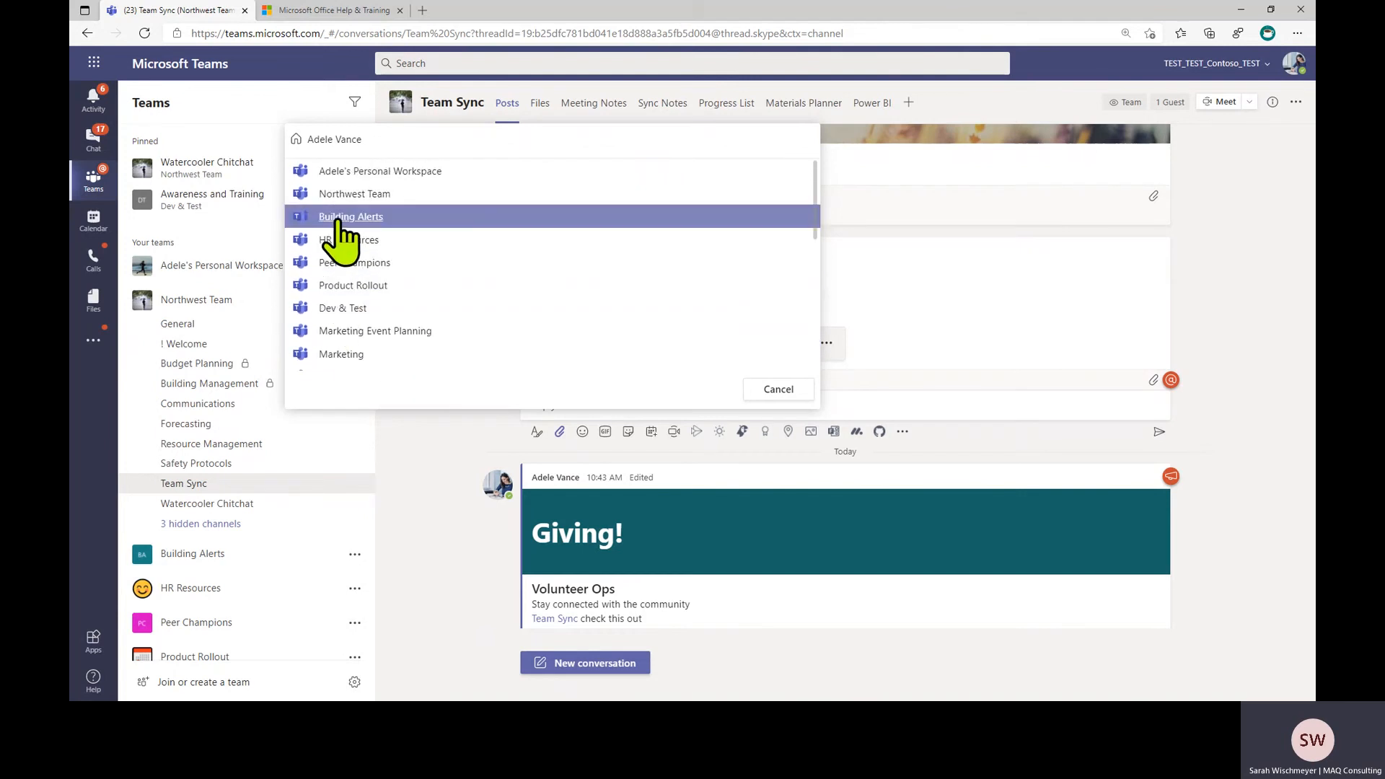
{"action": "left_click", "coordinate": [341, 220]}
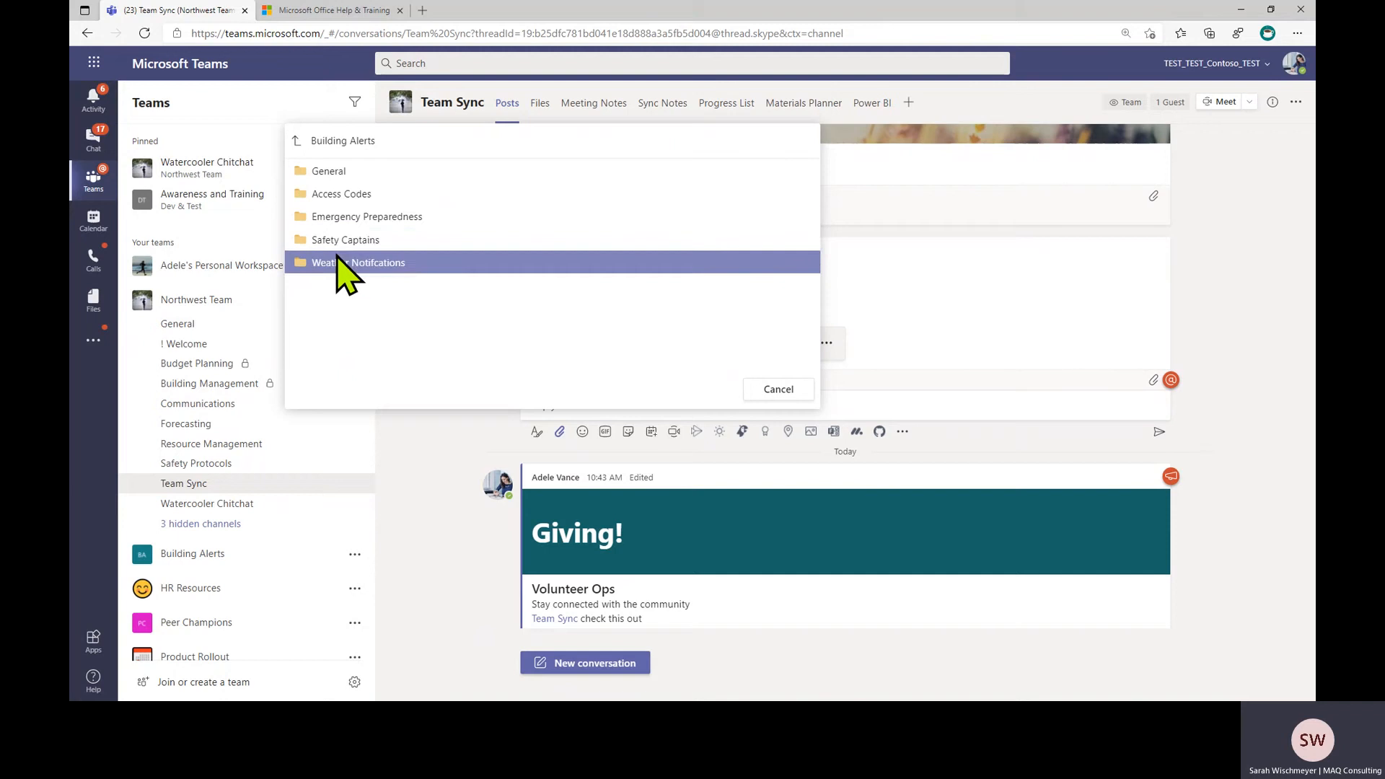
{"action": "left_click", "coordinate": [335, 246]}
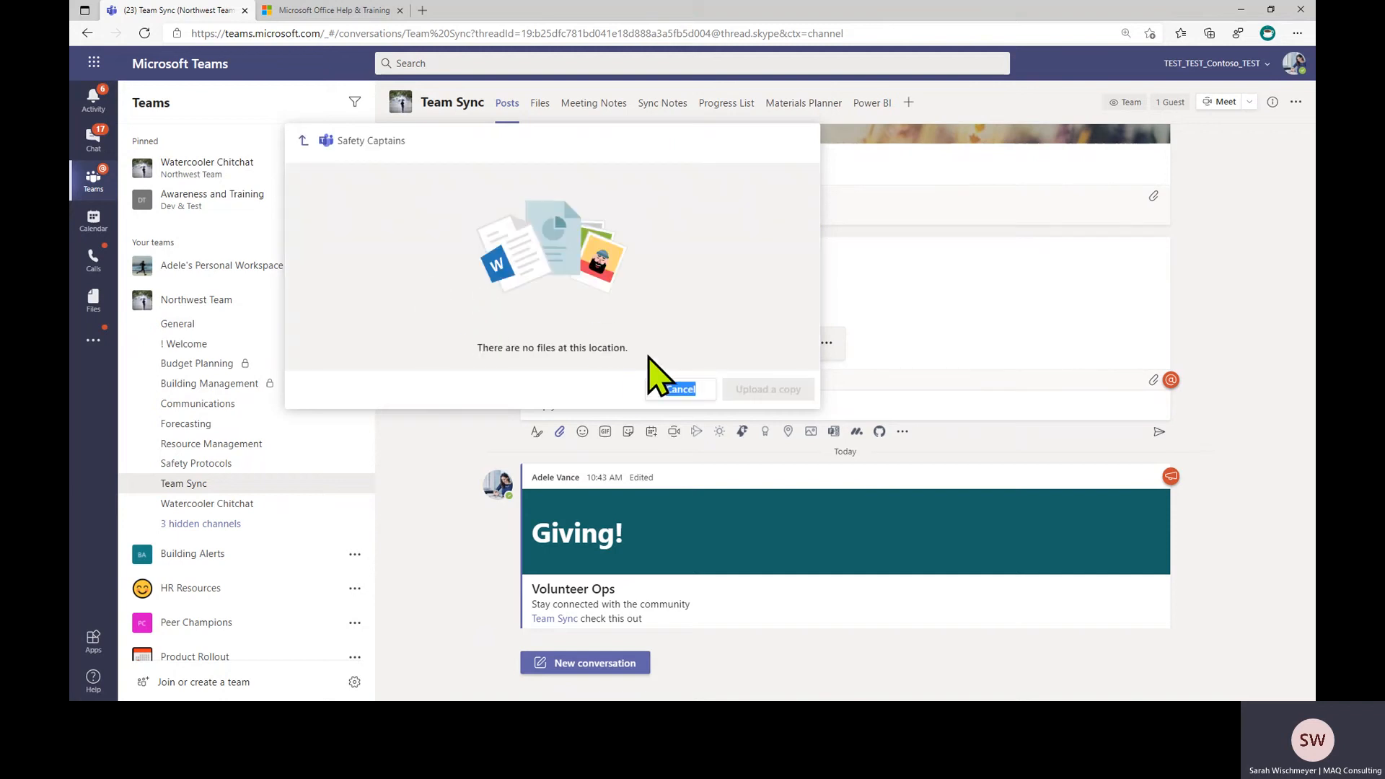
{"action": "left_click", "coordinate": [681, 393]}
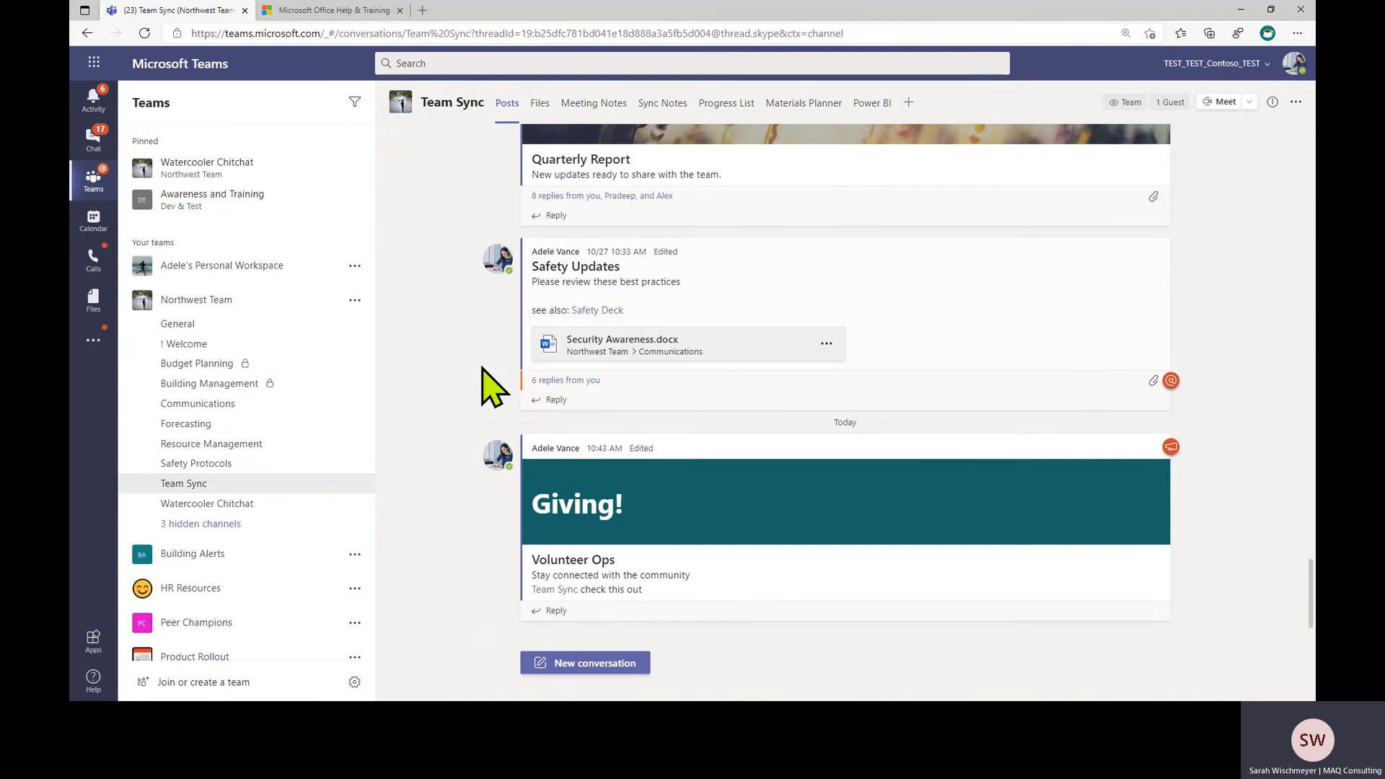
Open Security Awareness.docx from the Safety Updates post
{"action": "left_click", "coordinate": [618, 352]}
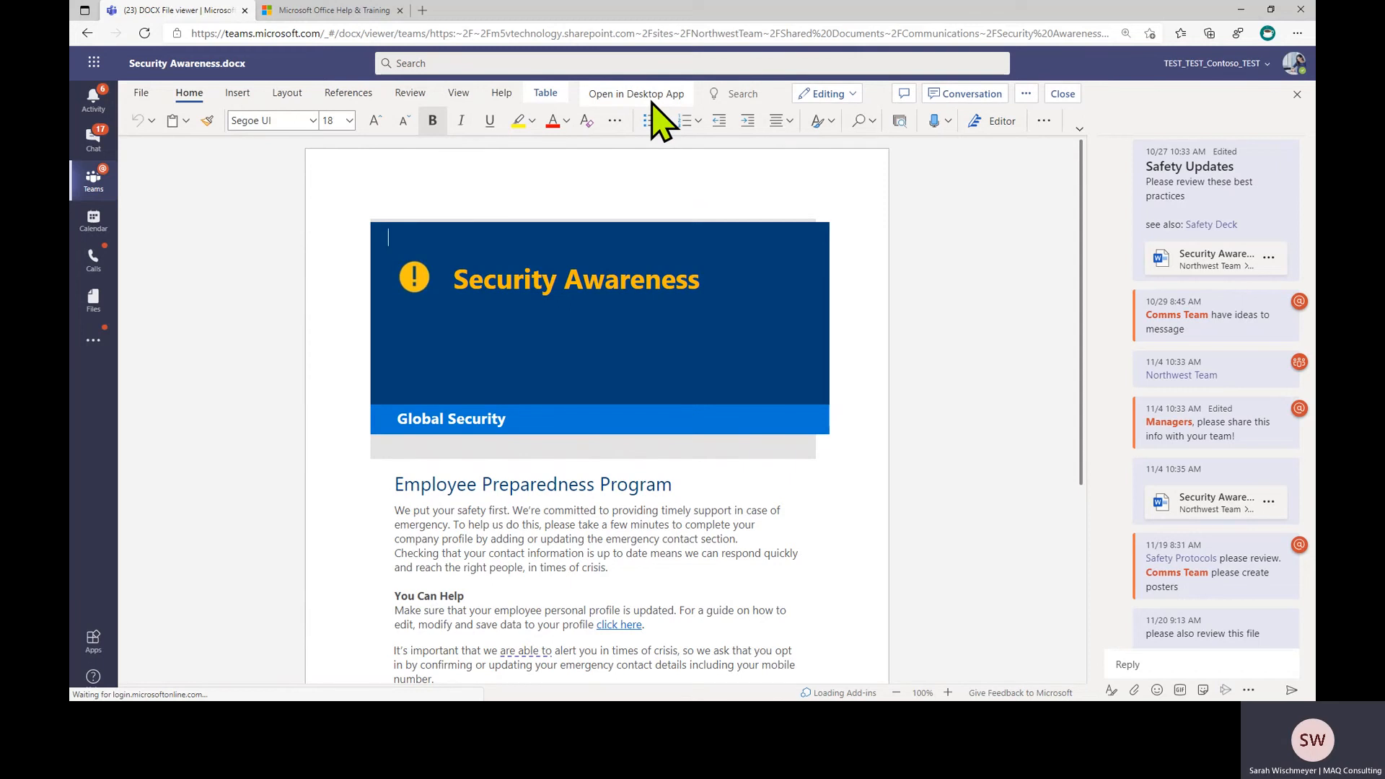
Close Security Awareness.docx with its conversation pane, and view the cloud storage providers offered for the Team Sync channel's files
{"action": "left_click", "coordinate": [1065, 95]}
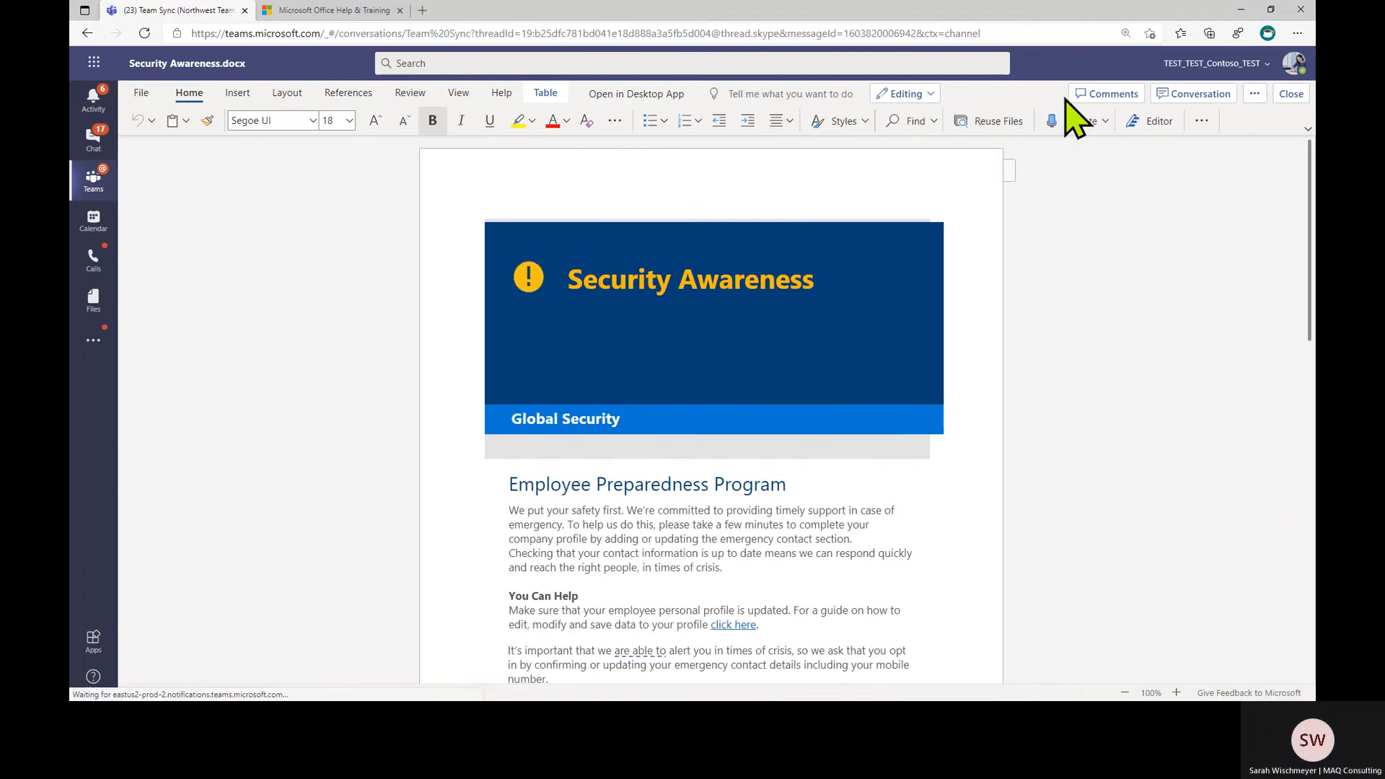
{"action": "left_click", "coordinate": [1291, 94]}
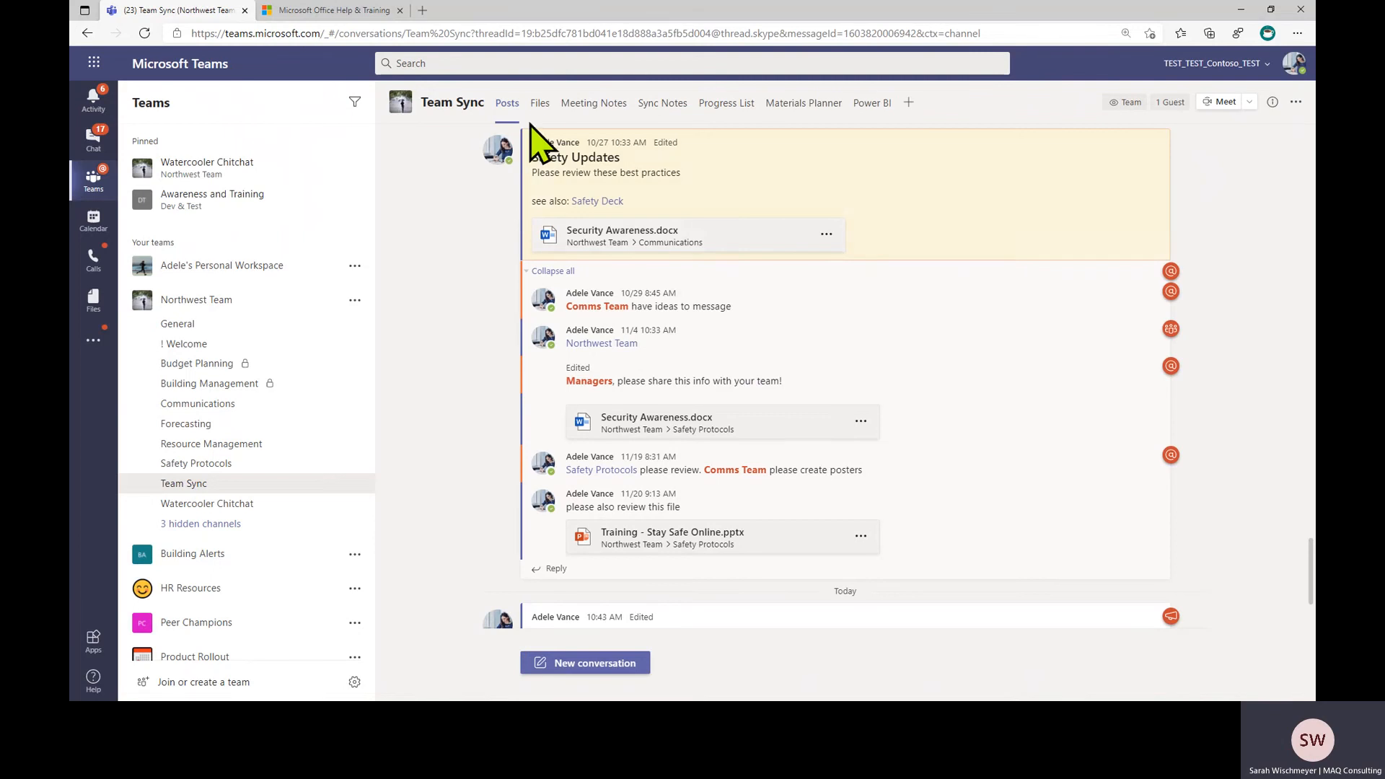
{"action": "left_click", "coordinate": [537, 107]}
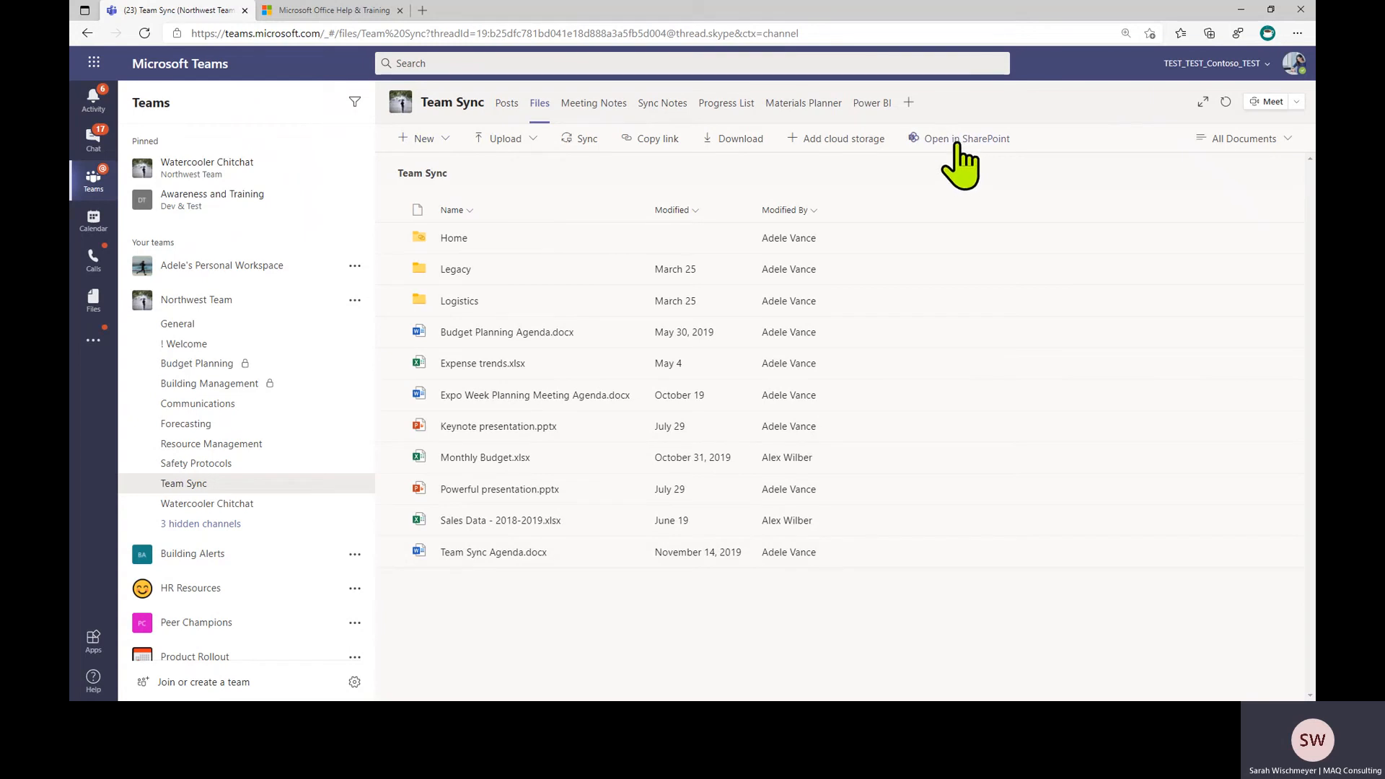
{"action": "left_click", "coordinate": [809, 144]}
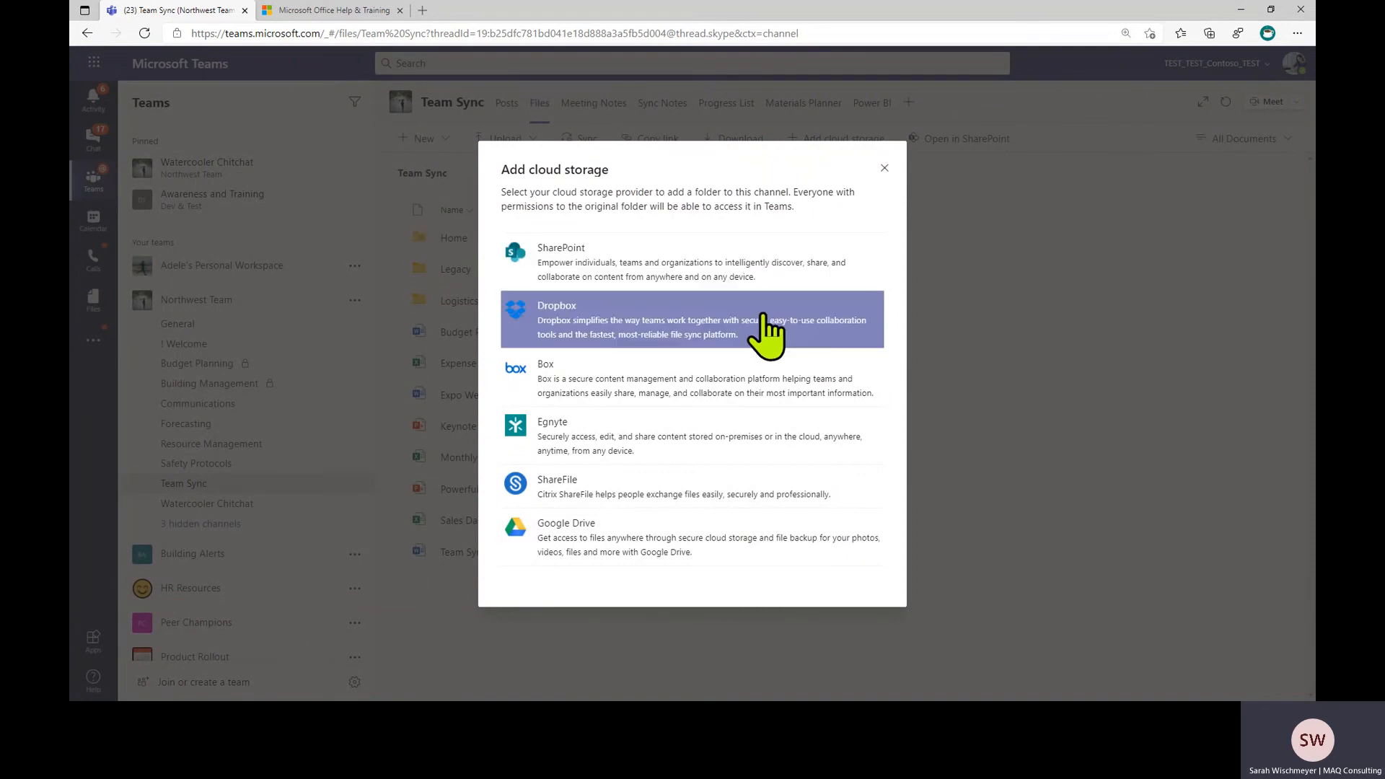
{"action": "left_click", "coordinate": [885, 169]}
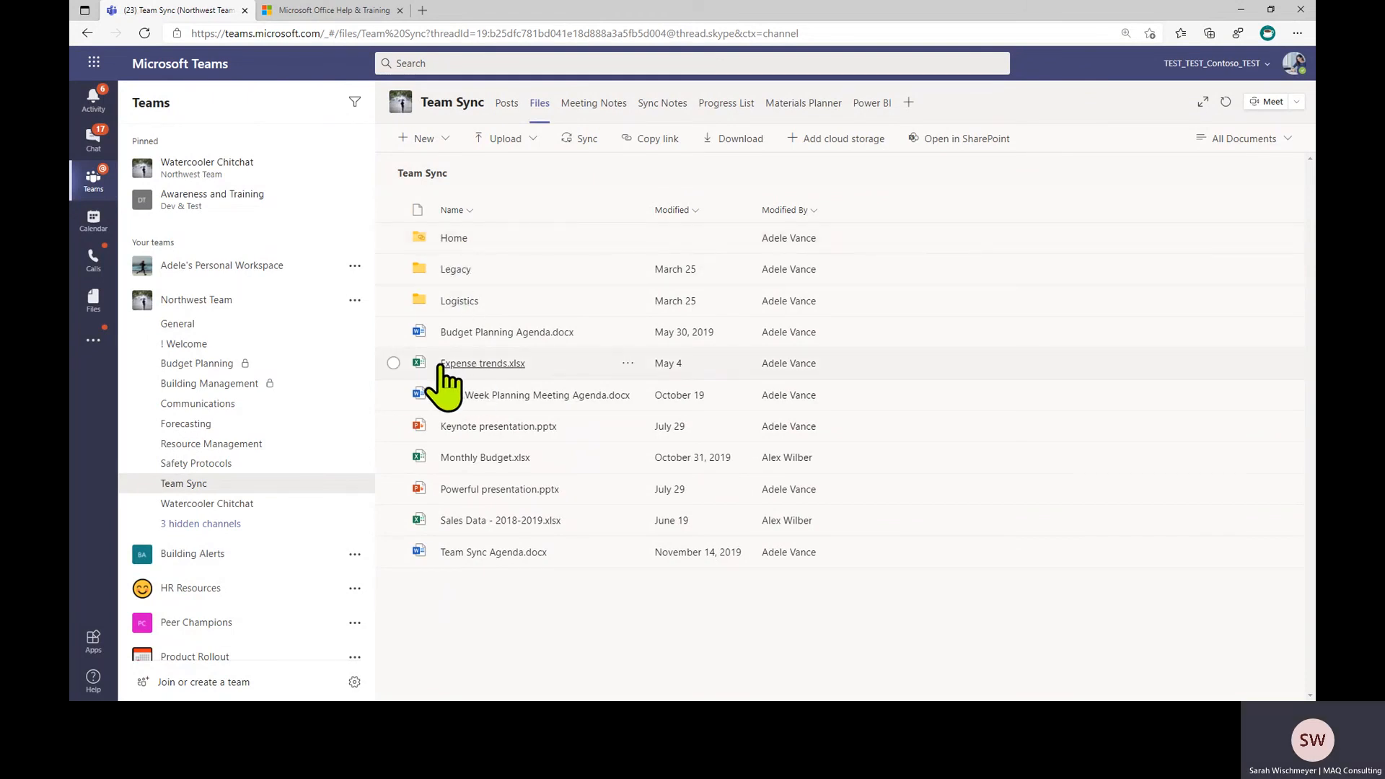
Make Expense trends.xlsx a tab in the Team Sync channel and remove that tab again
{"action": "left_click", "coordinate": [628, 364]}
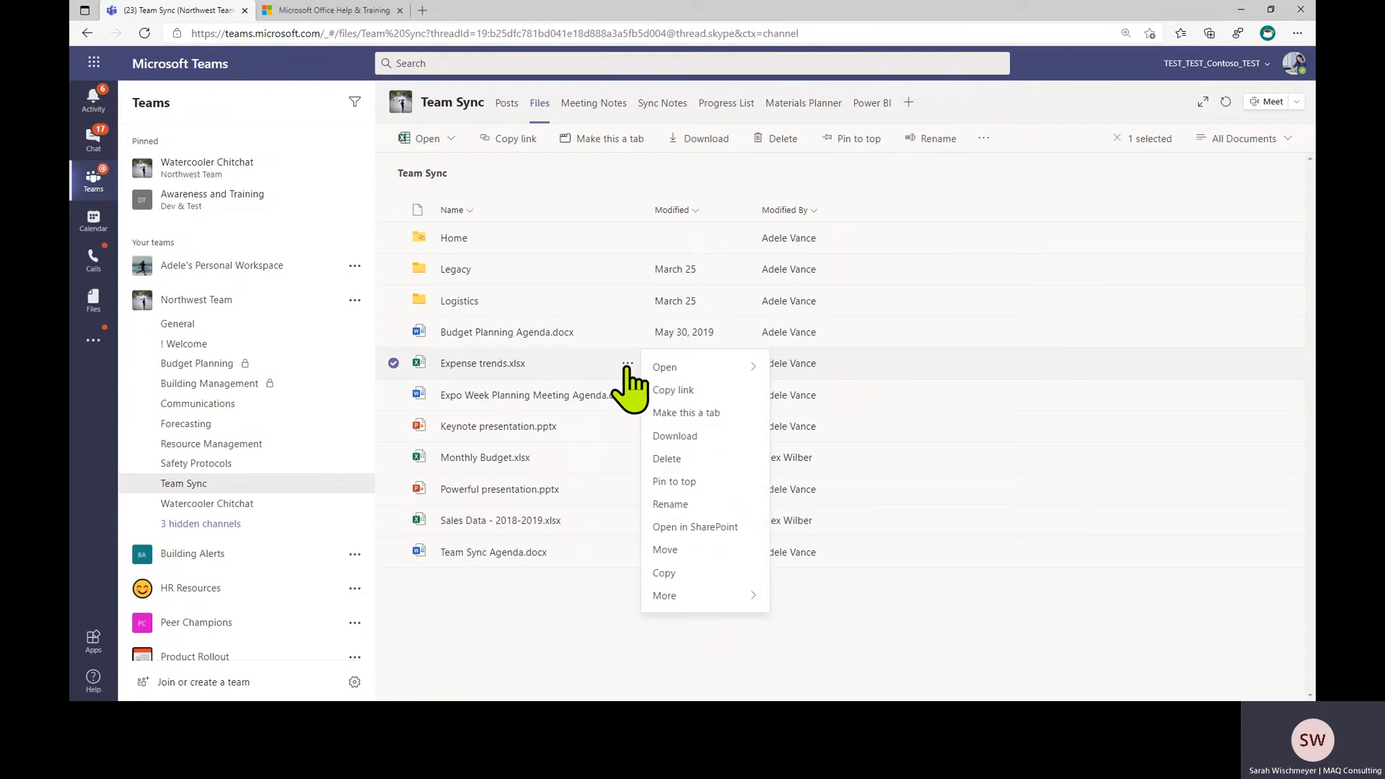
{"action": "left_click", "coordinate": [669, 416]}
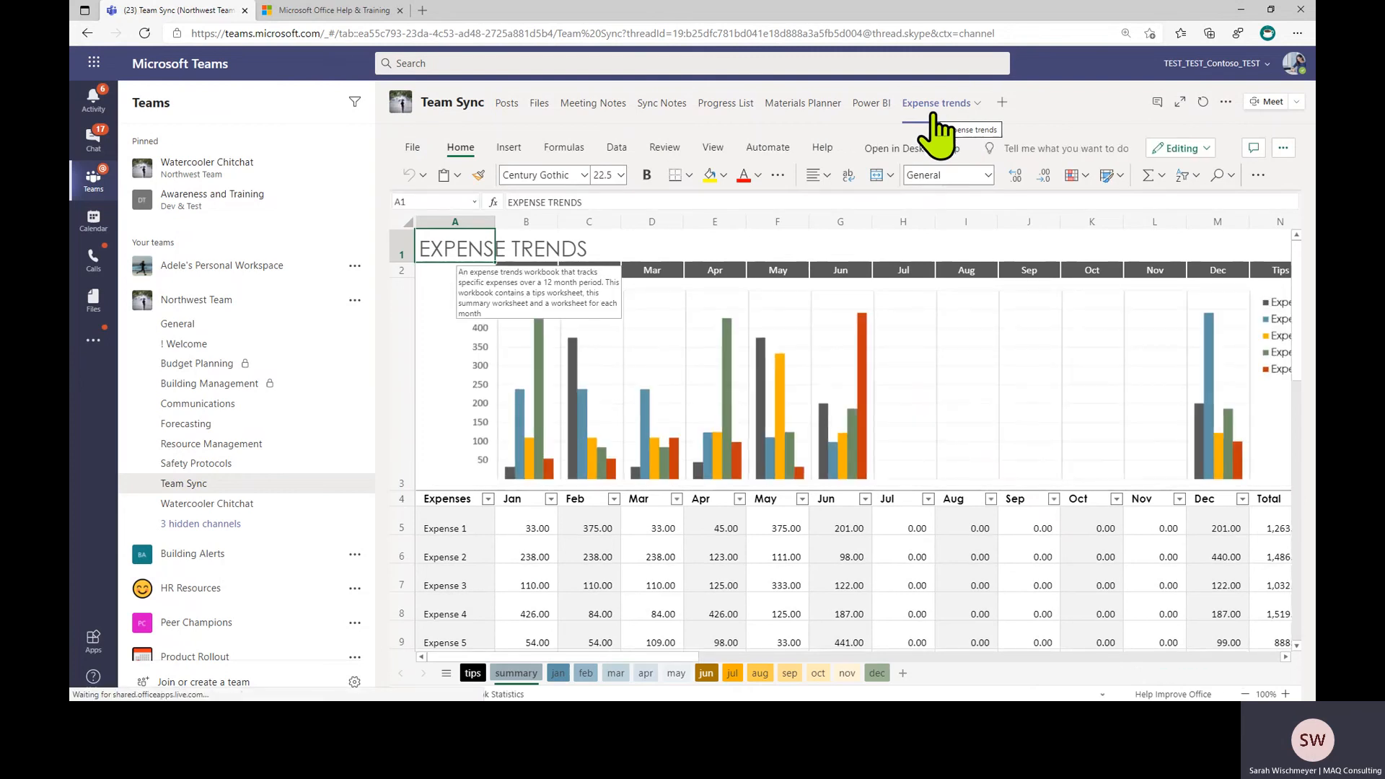
{"action": "left_click", "coordinate": [977, 104]}
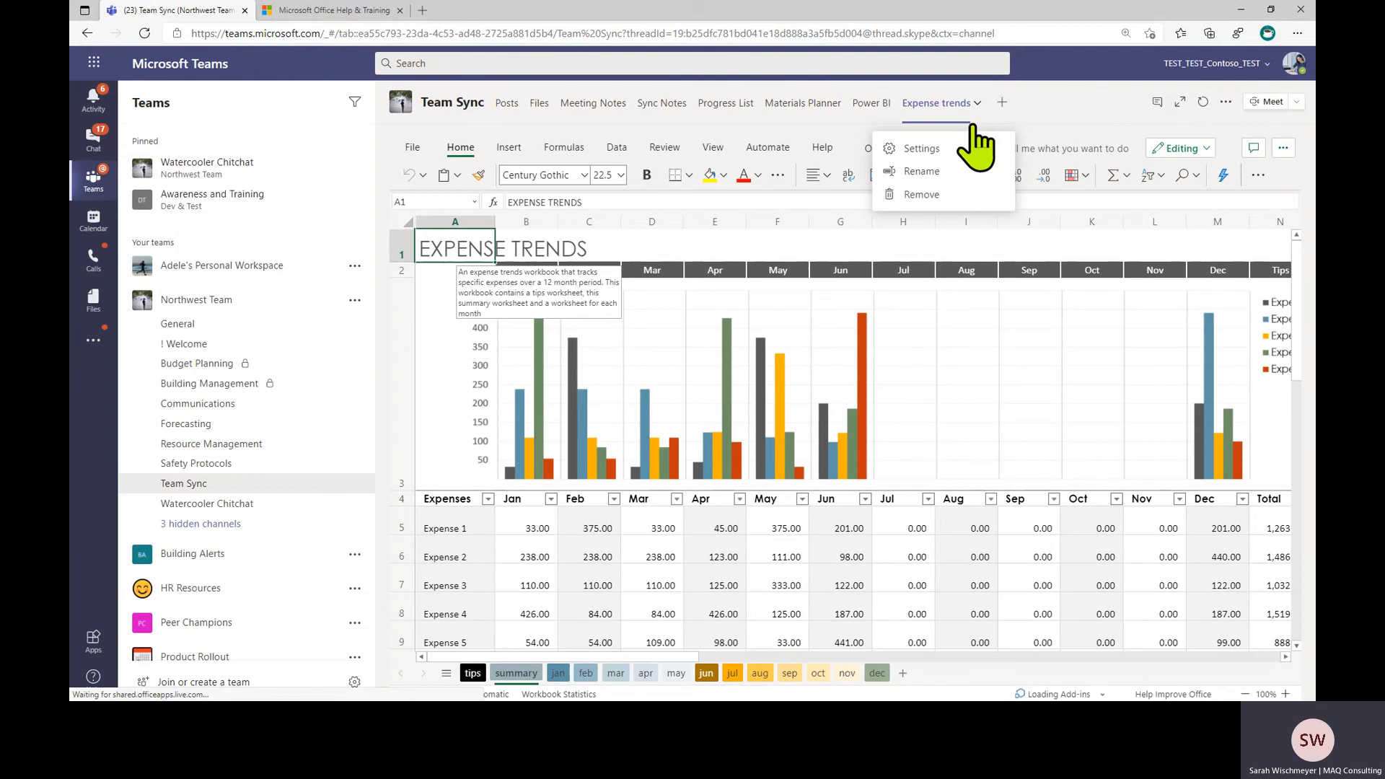
{"action": "left_click", "coordinate": [918, 194]}
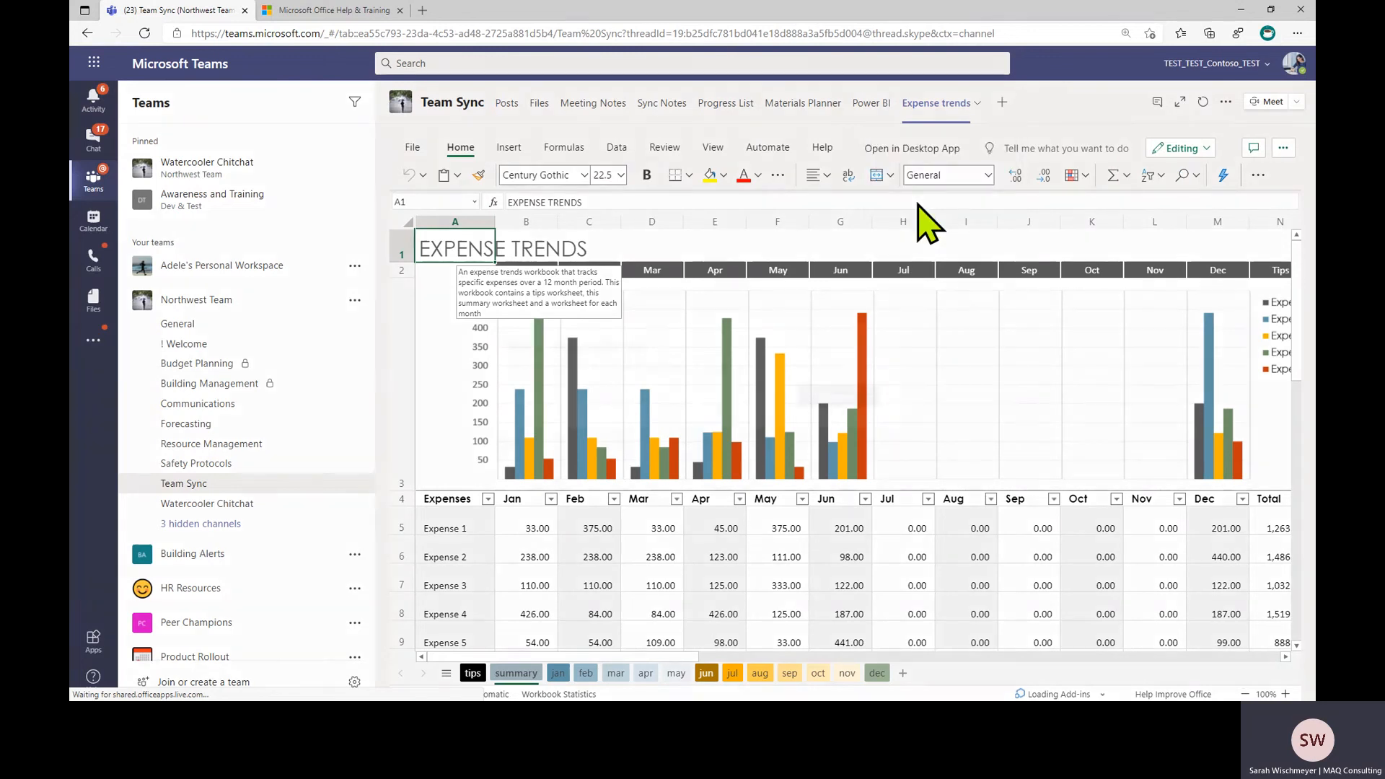
{"action": "left_click", "coordinate": [835, 396]}
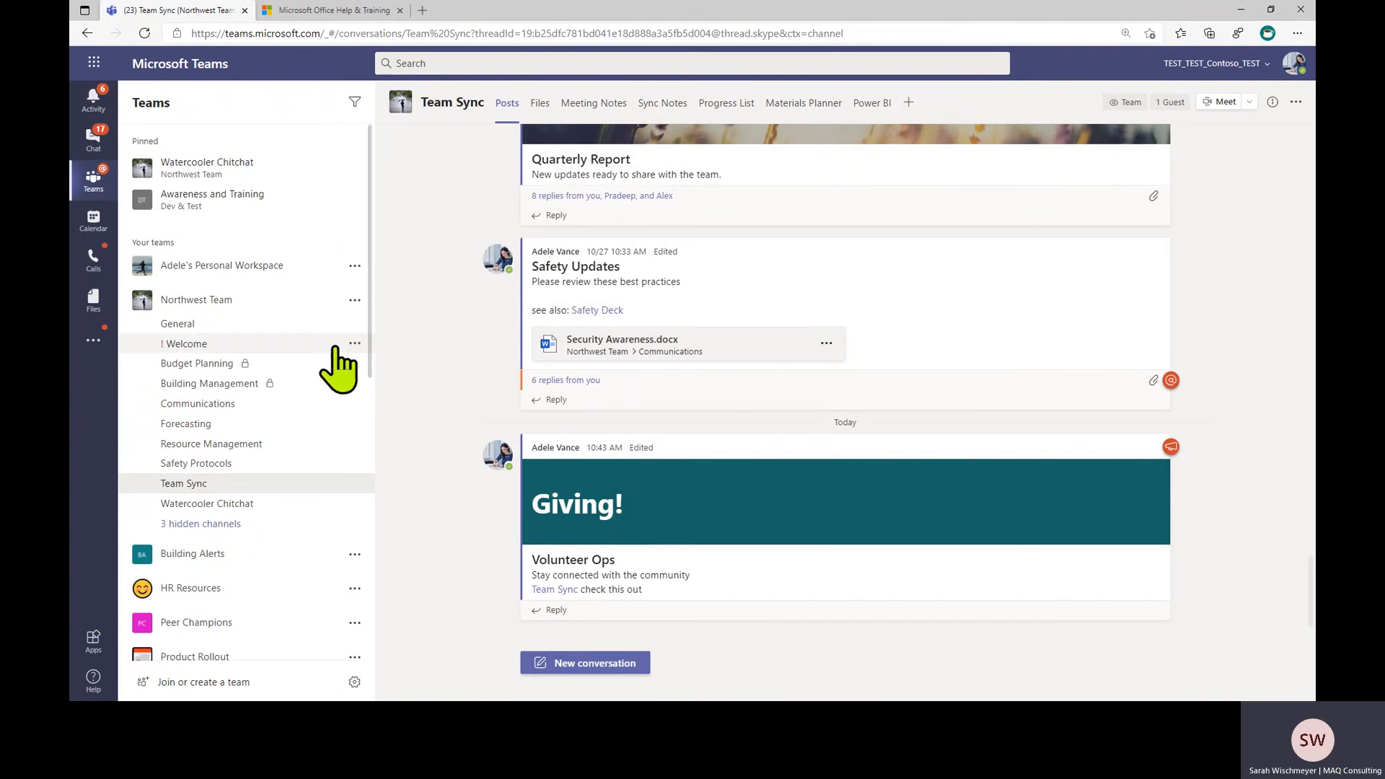
Collapse the Northwest Team, expand Product Rollout, and open its Scope and Design channel
{"action": "left_click", "coordinate": [135, 307]}
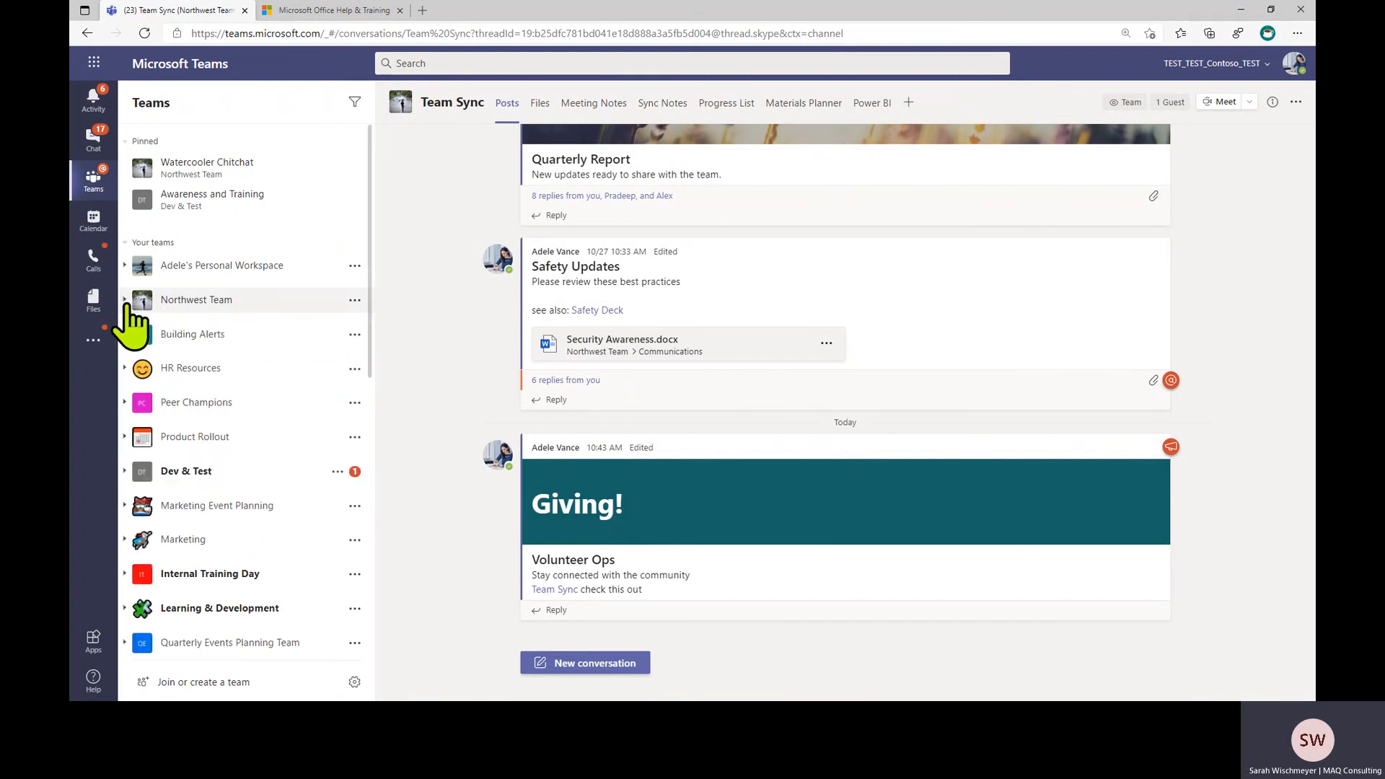
{"action": "left_click", "coordinate": [123, 443]}
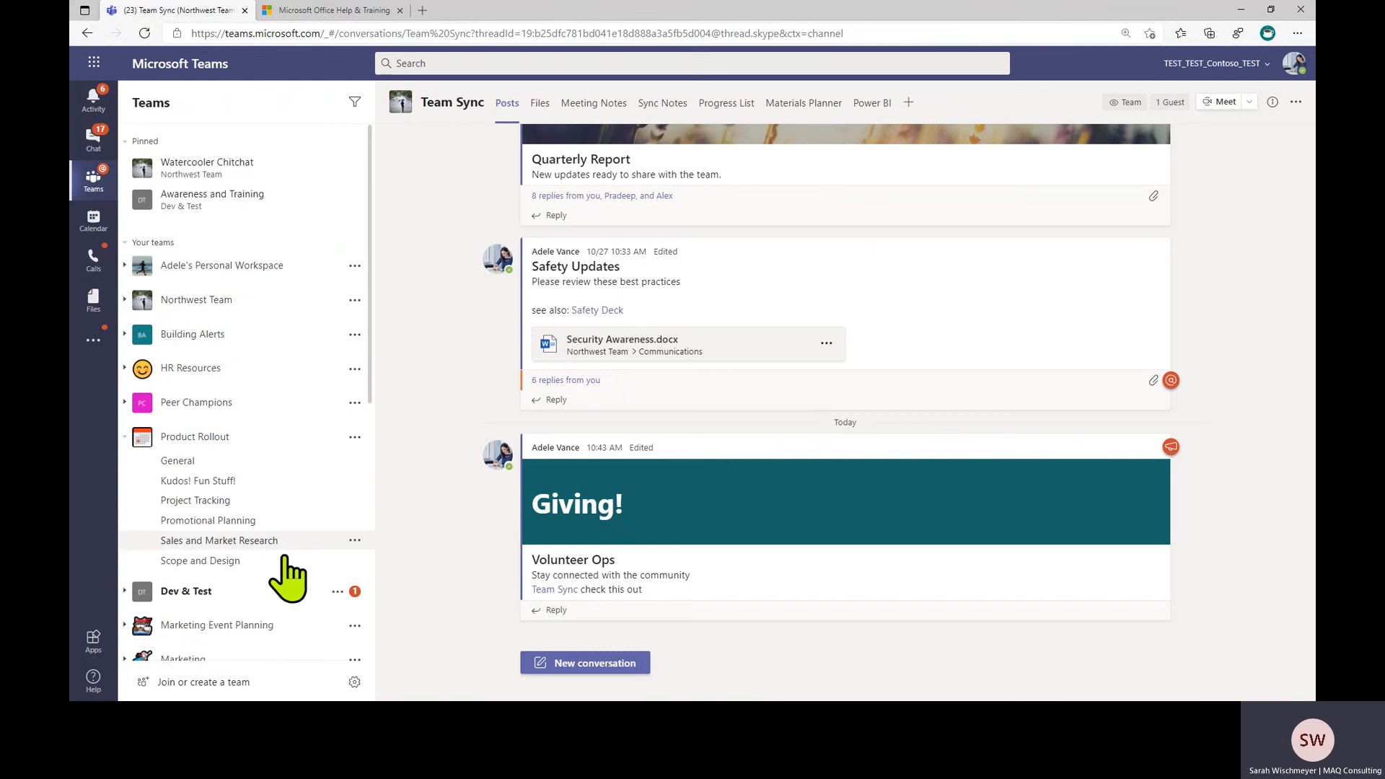
{"action": "left_click", "coordinate": [220, 541]}
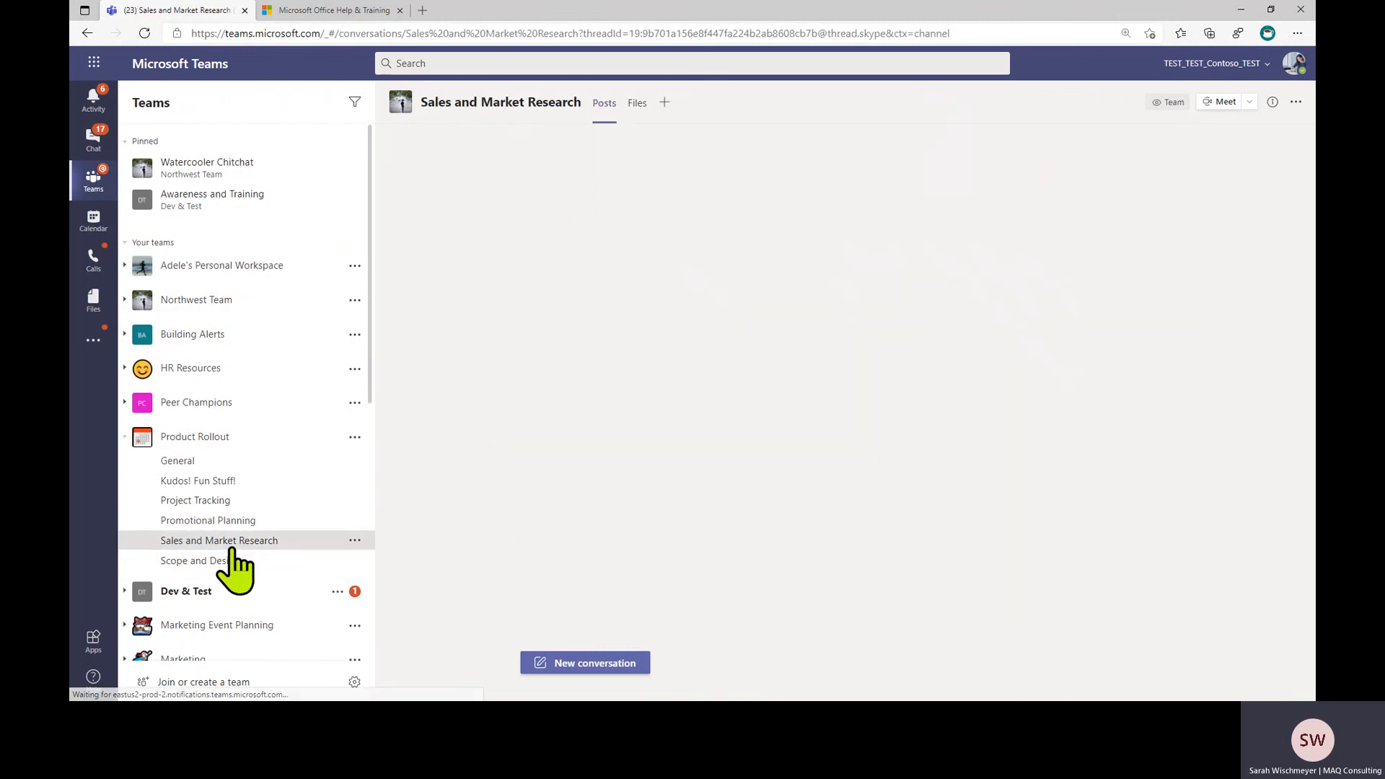
{"action": "left_click", "coordinate": [232, 561]}
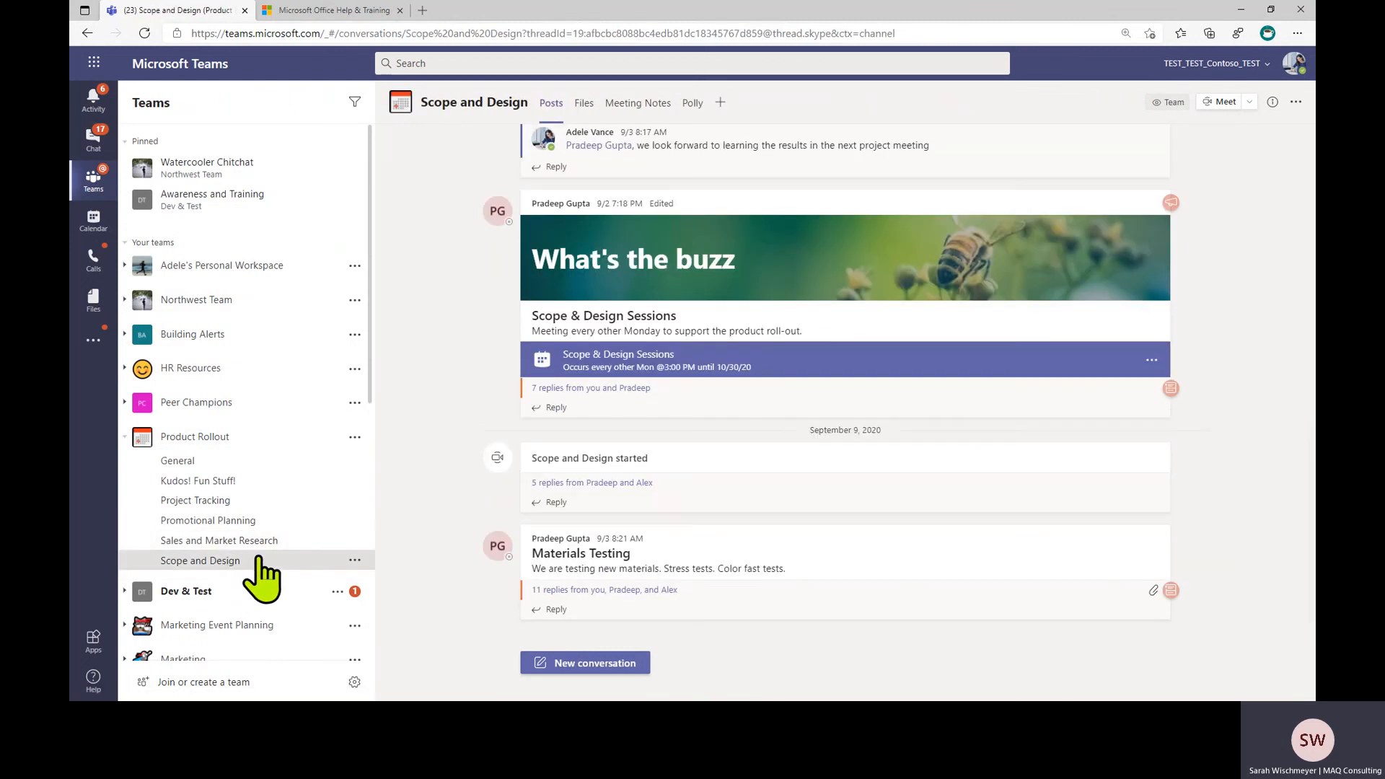
Check the channel's meeting options and read the replies under the Scope & Design Sessions and Scope and Design started posts
{"action": "left_click", "coordinate": [1250, 103]}
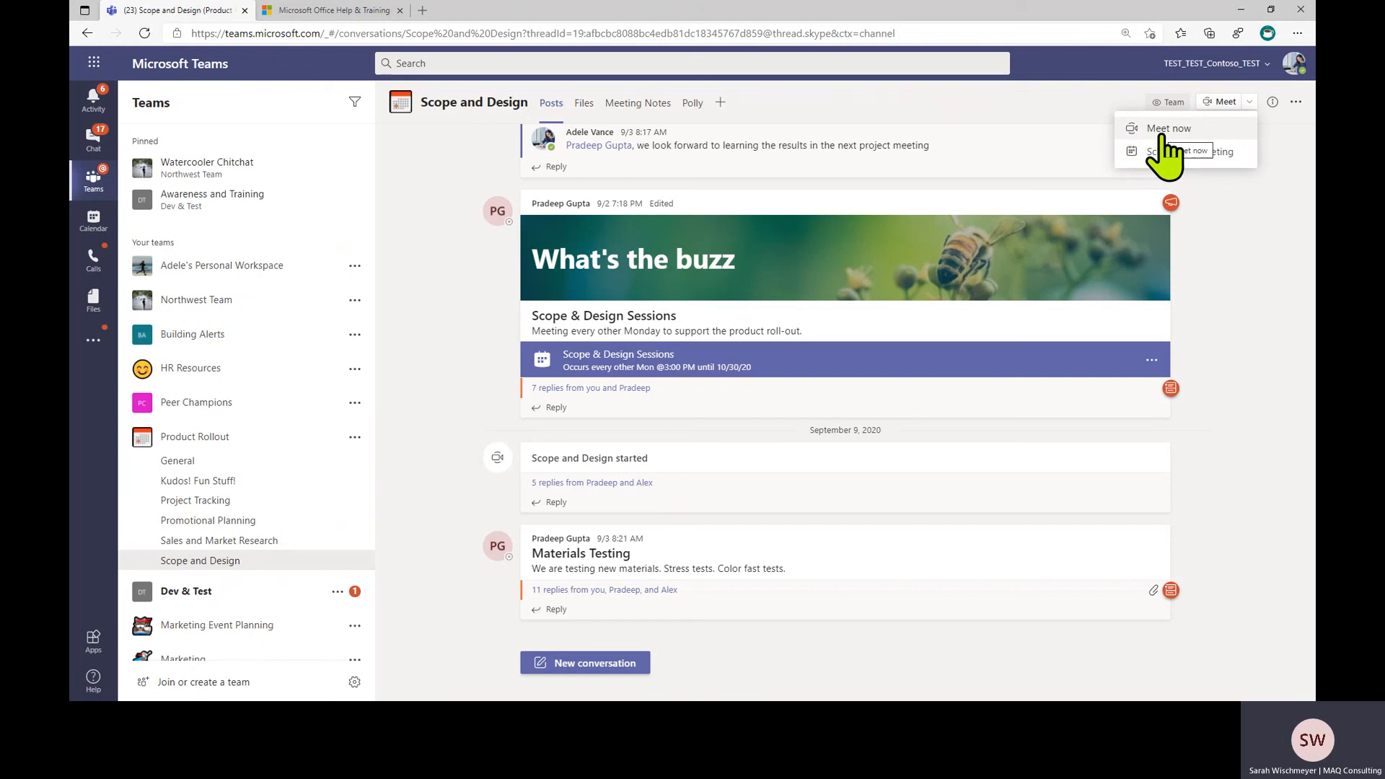
{"action": "left_click", "coordinate": [1233, 245]}
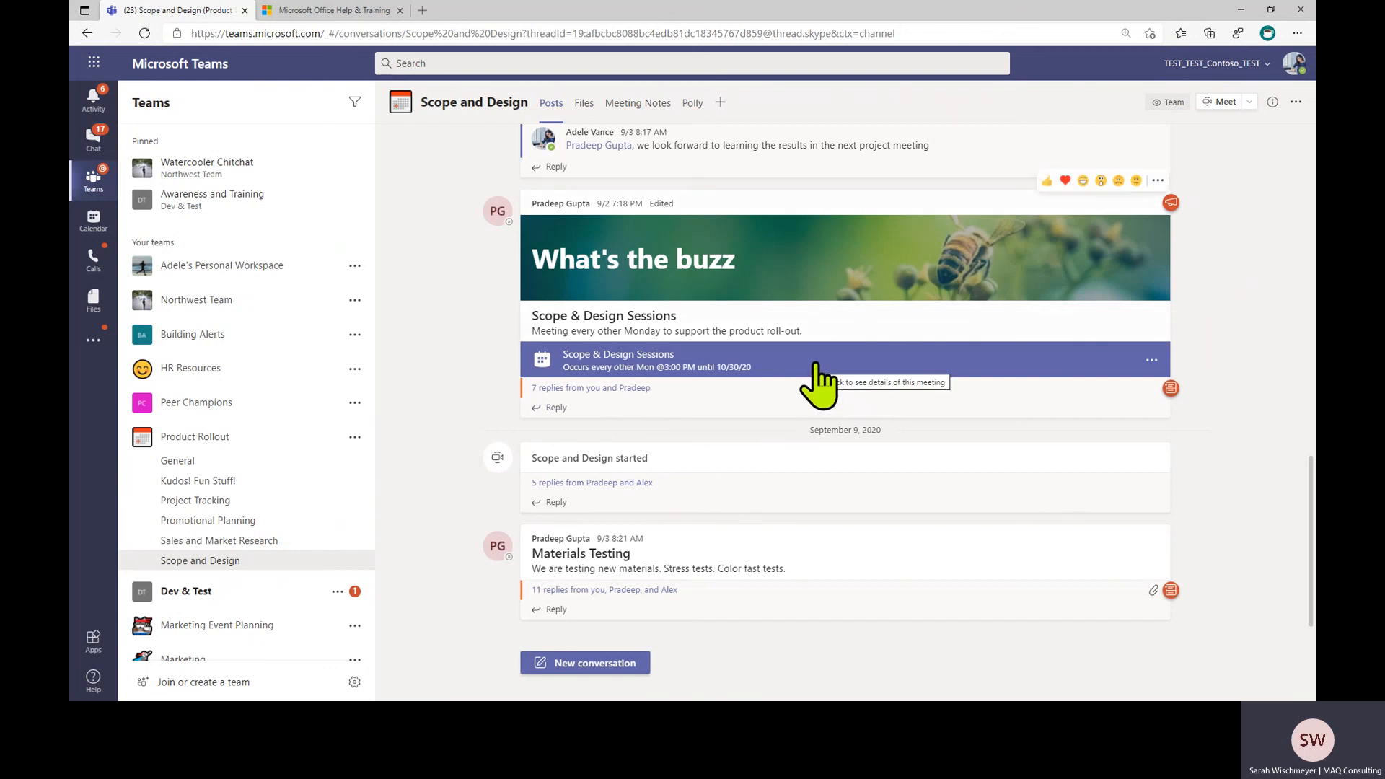
{"action": "left_click", "coordinate": [533, 389]}
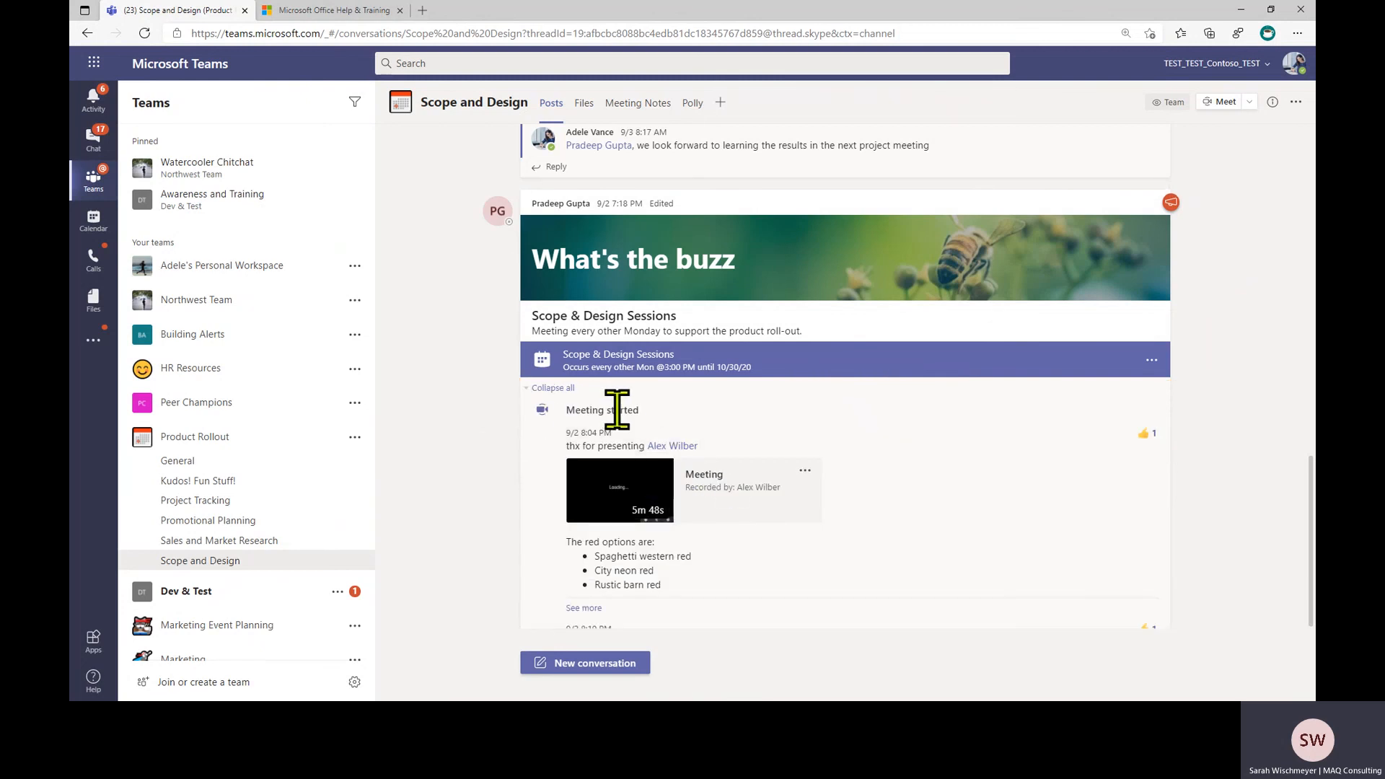
{"action": "scroll", "coordinate": [619, 407], "scroll_direction": "down", "scroll_amount": 2}
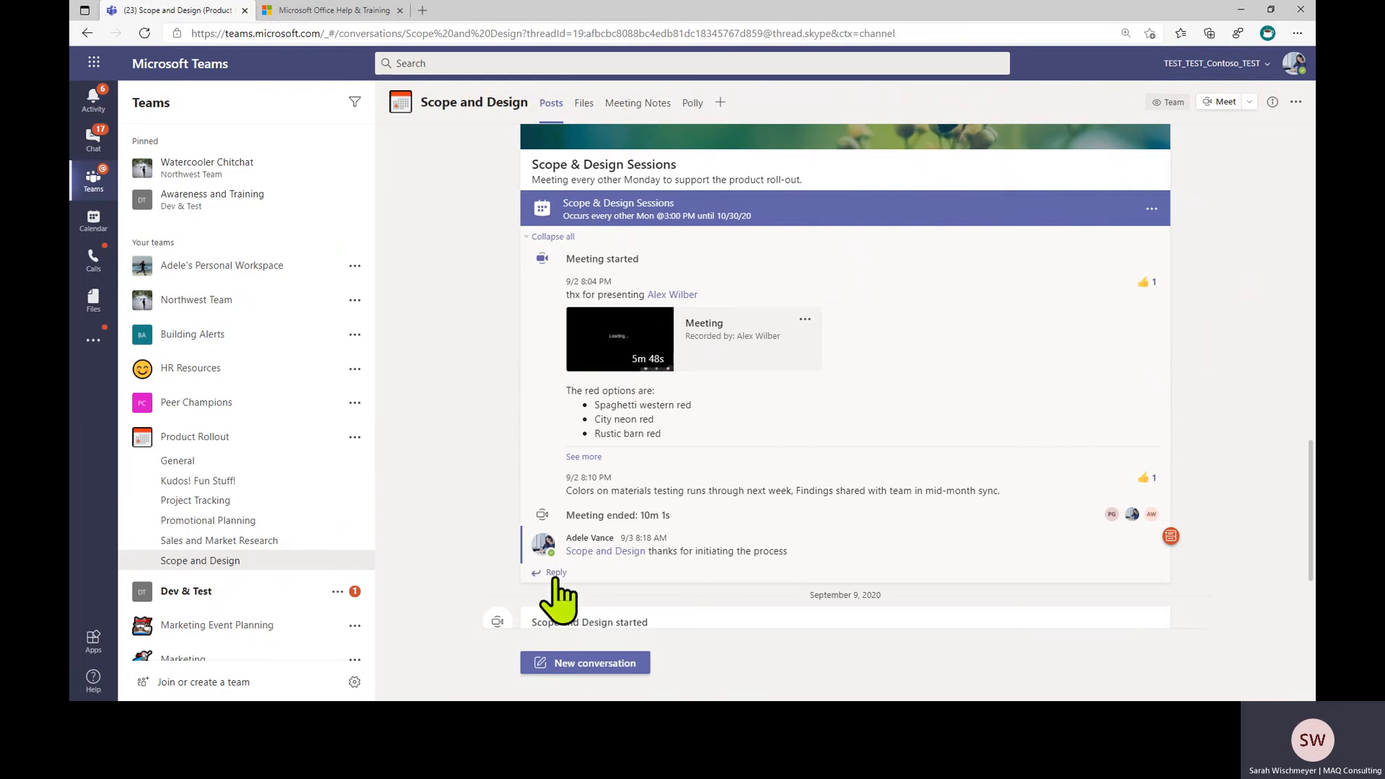
{"action": "scroll", "coordinate": [561, 598], "scroll_direction": "down", "scroll_amount": 3}
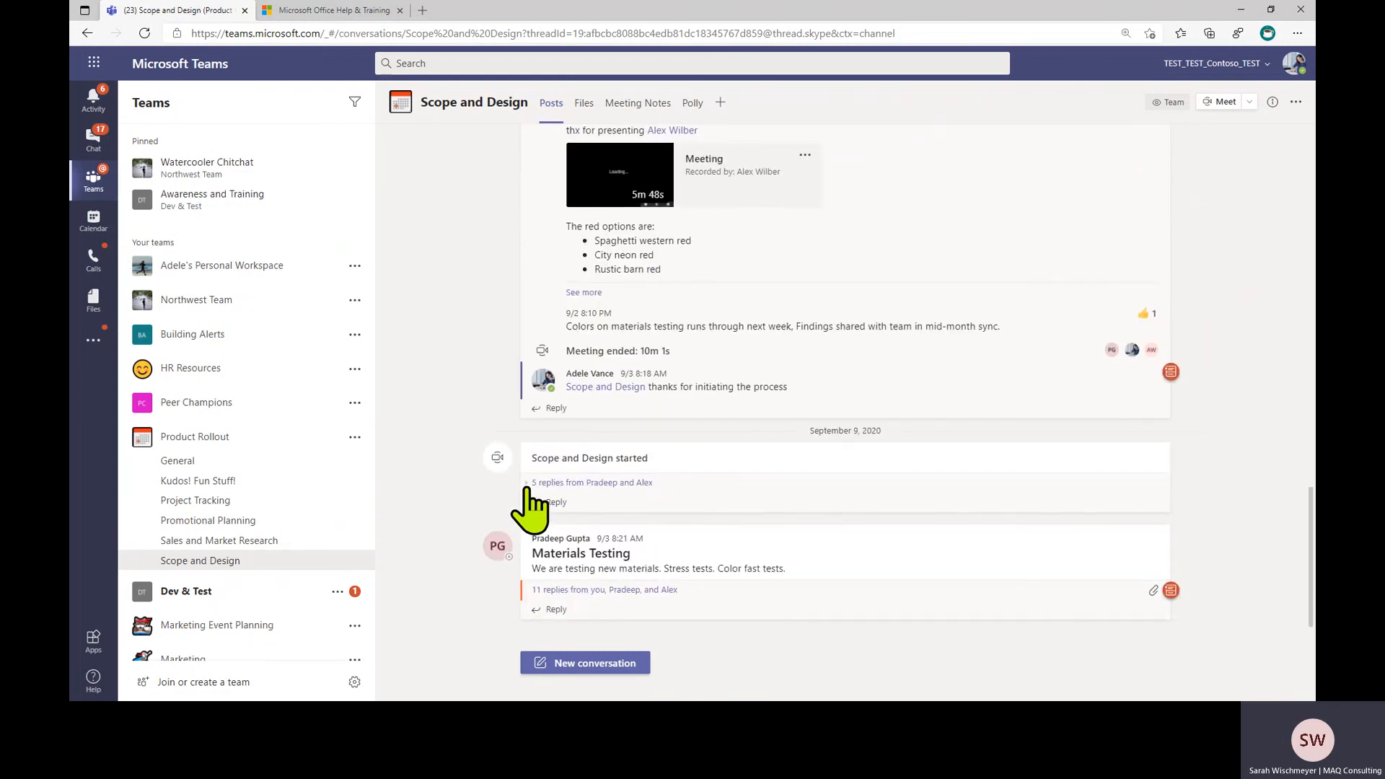
{"action": "left_click", "coordinate": [526, 483]}
{"action": "scroll", "coordinate": [577, 419], "scroll_direction": "down", "scroll_amount": 3}
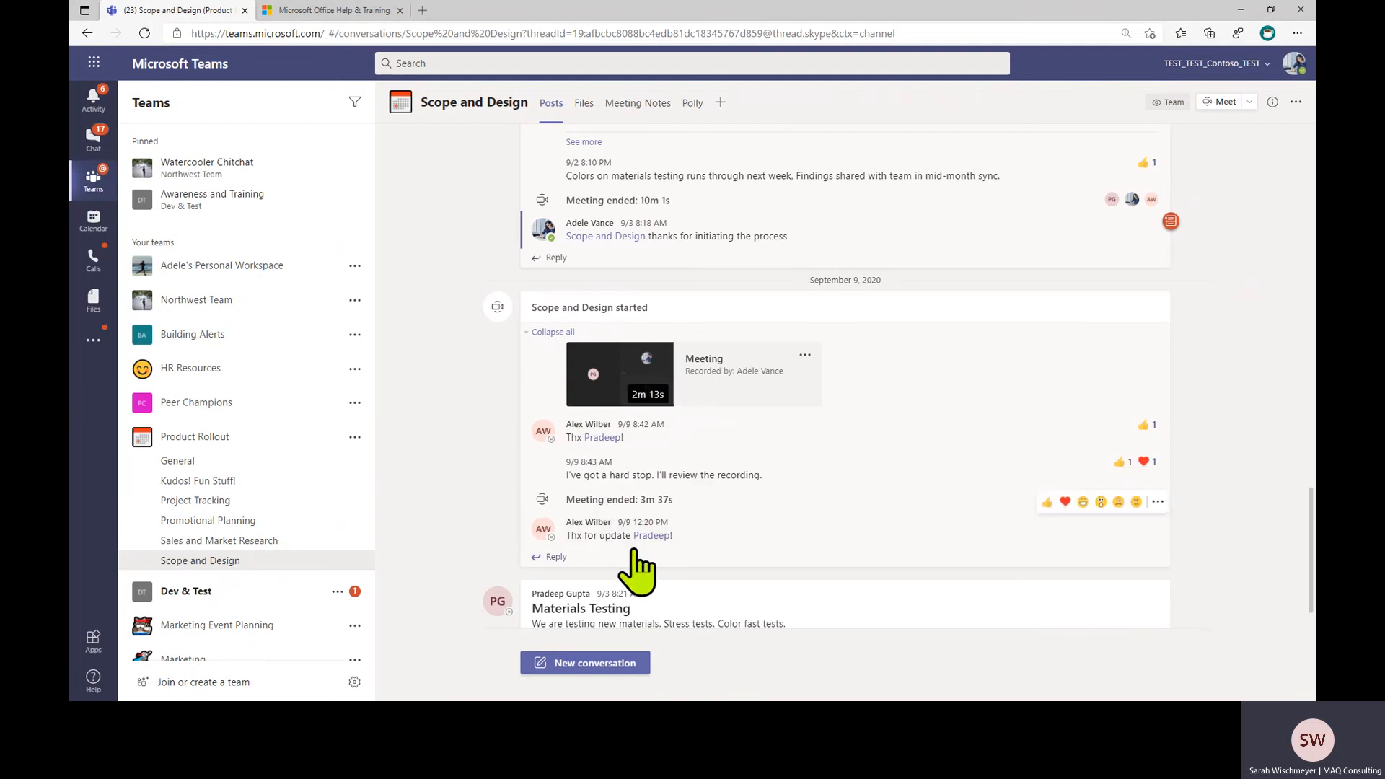
{"action": "mouse_move", "coordinate": [649, 535]}
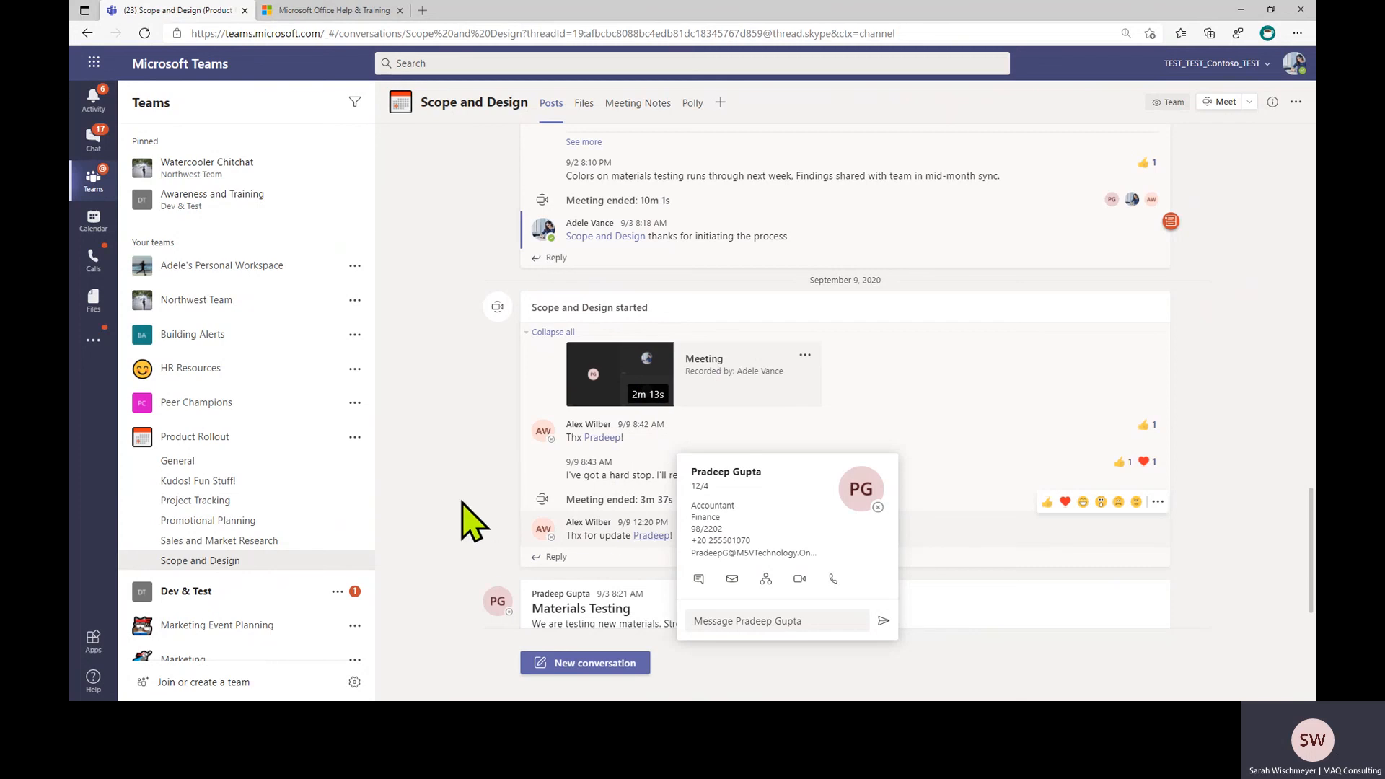
Open the Teams & channels help topics and search the help for "channel notifications"
{"action": "left_click", "coordinate": [94, 682]}
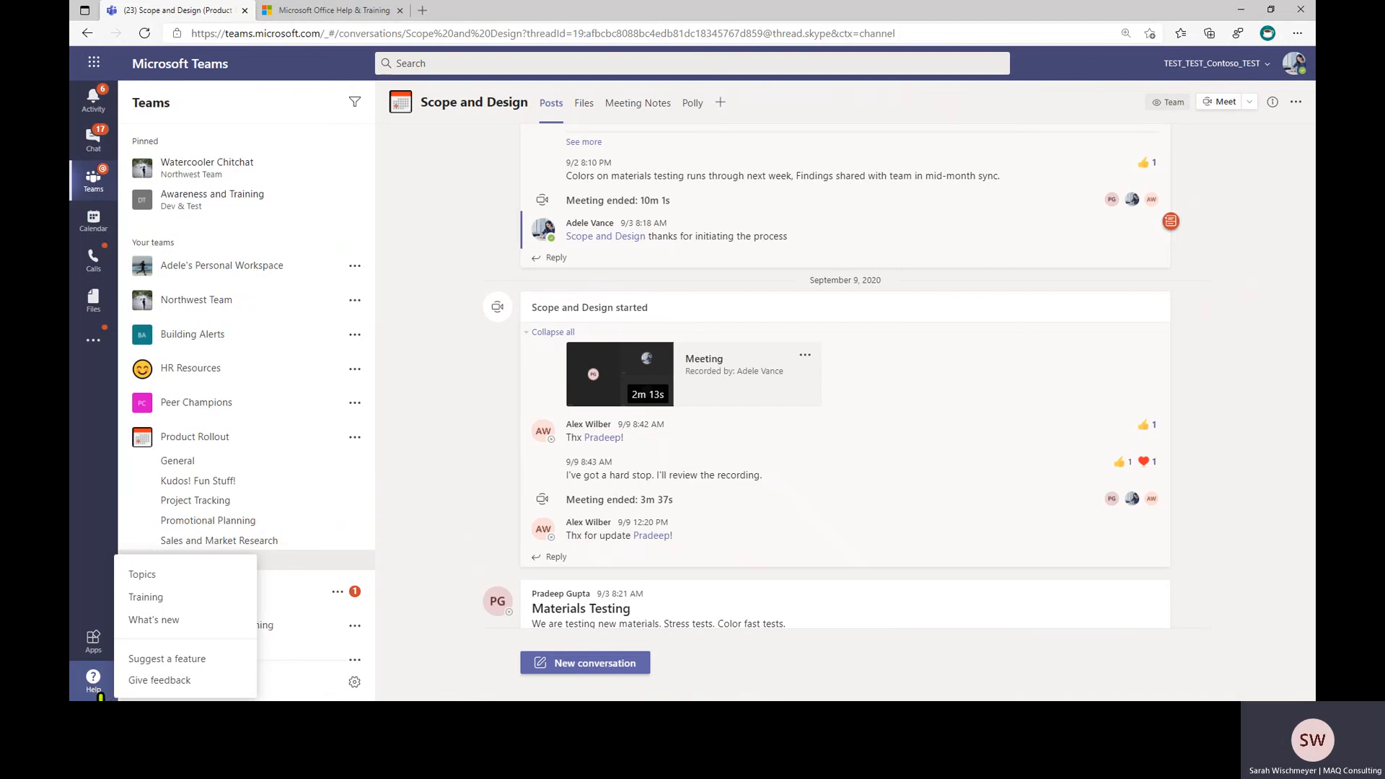
{"action": "left_click", "coordinate": [199, 574]}
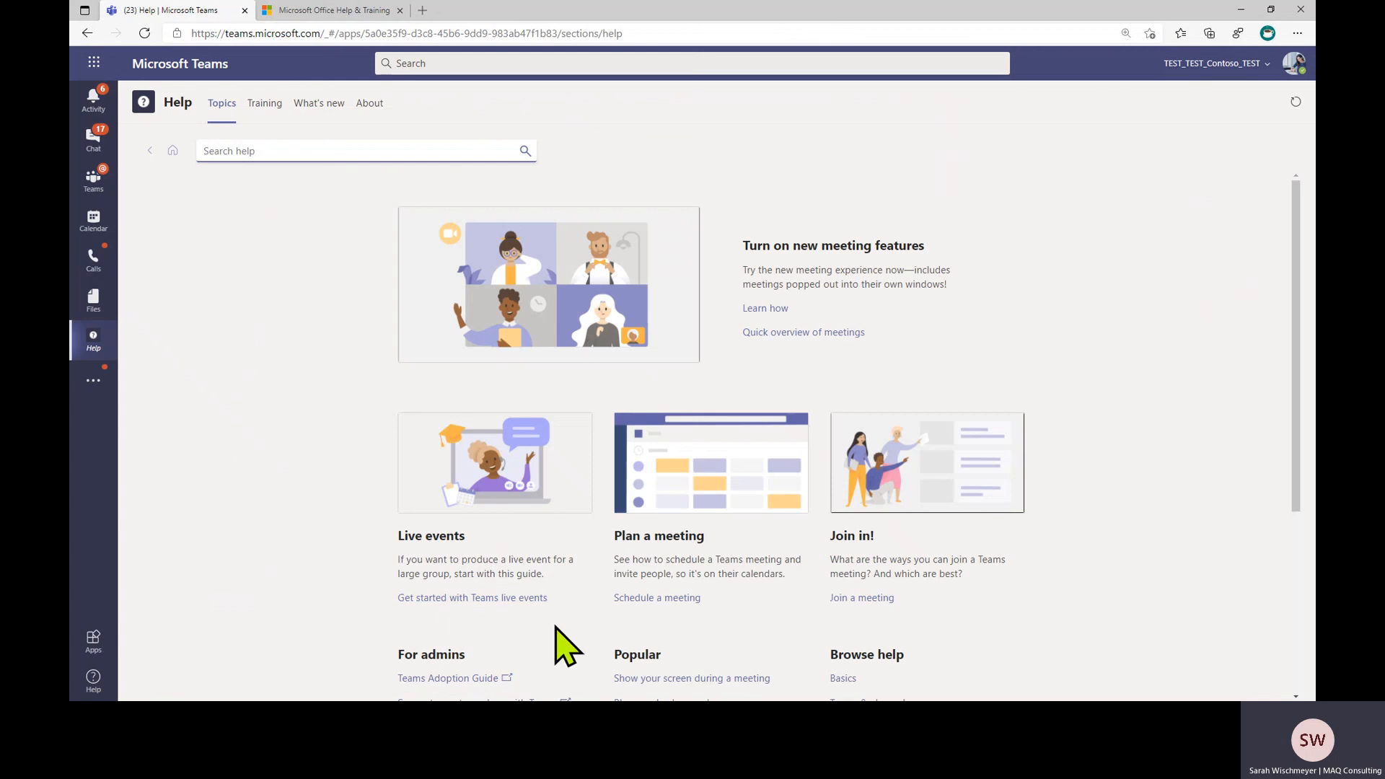
{"action": "scroll", "coordinate": [566, 647], "scroll_direction": "down", "scroll_amount": 2}
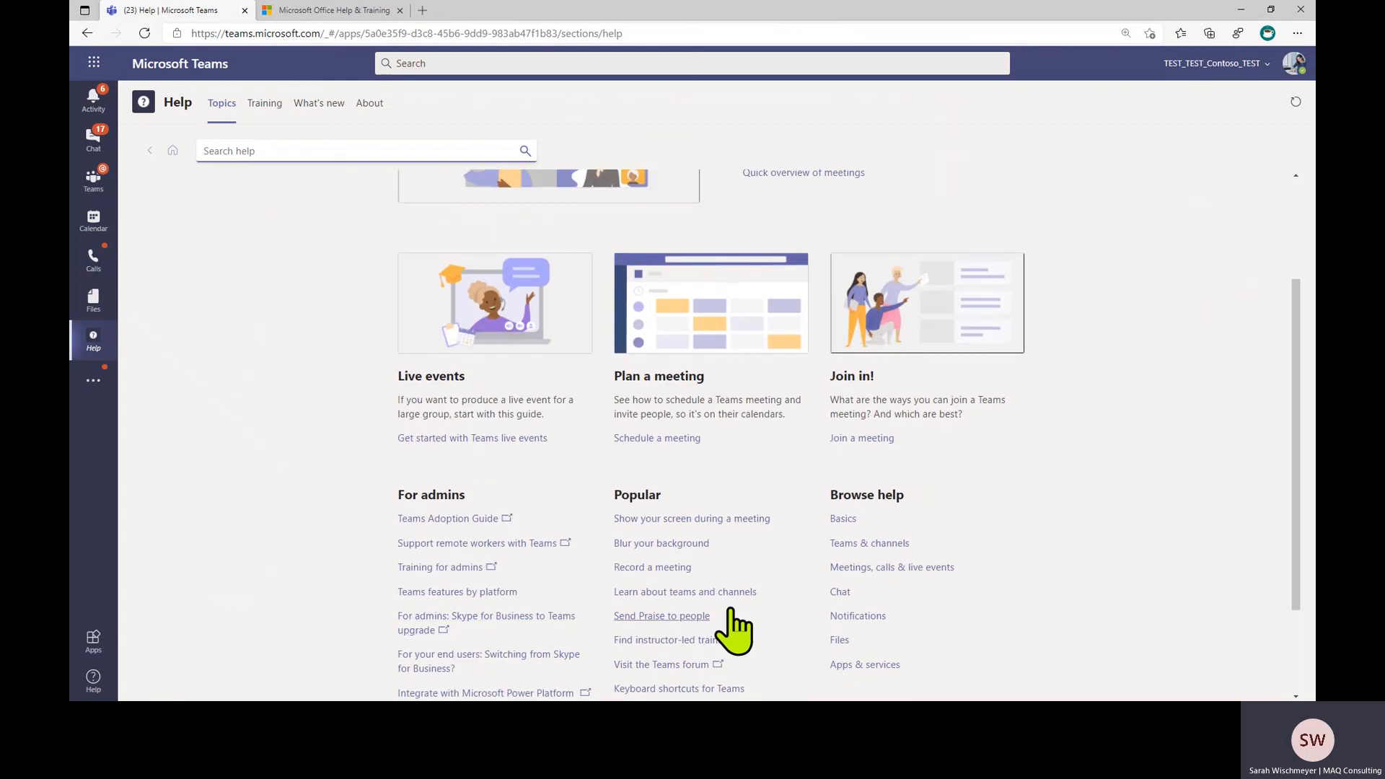
{"action": "left_click", "coordinate": [873, 547]}
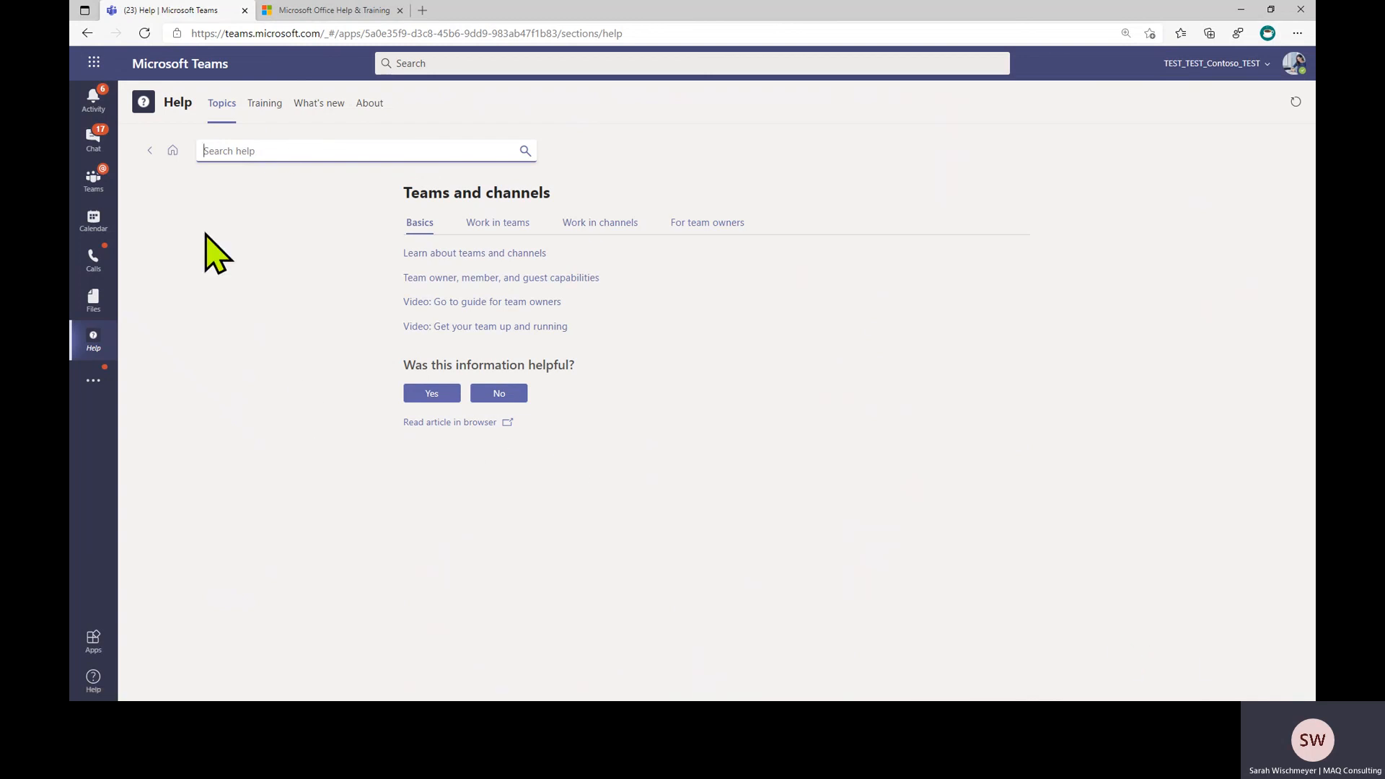
{"action": "type", "text": "channel notifications"}
{"action": "key", "text": "Return"}
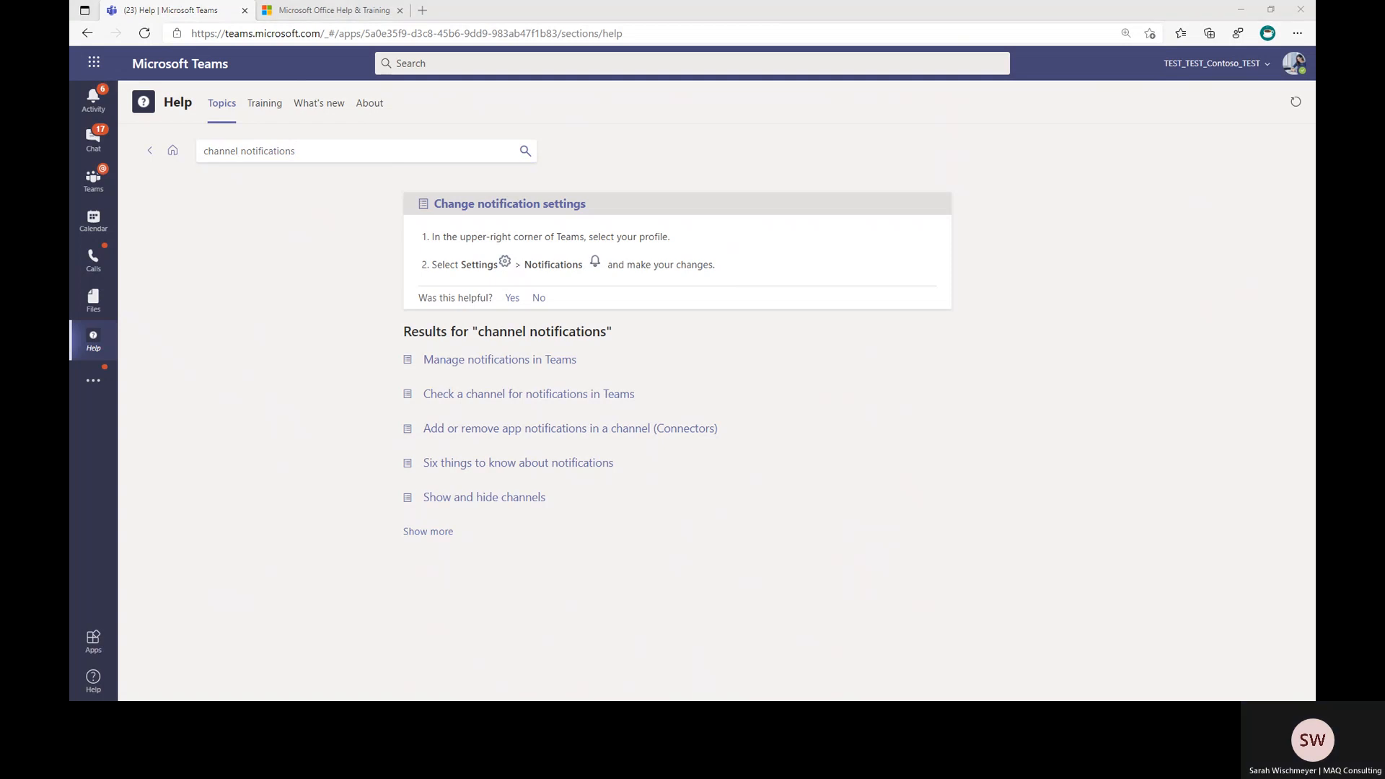
{"action": "key", "text": "alt+Tab"}
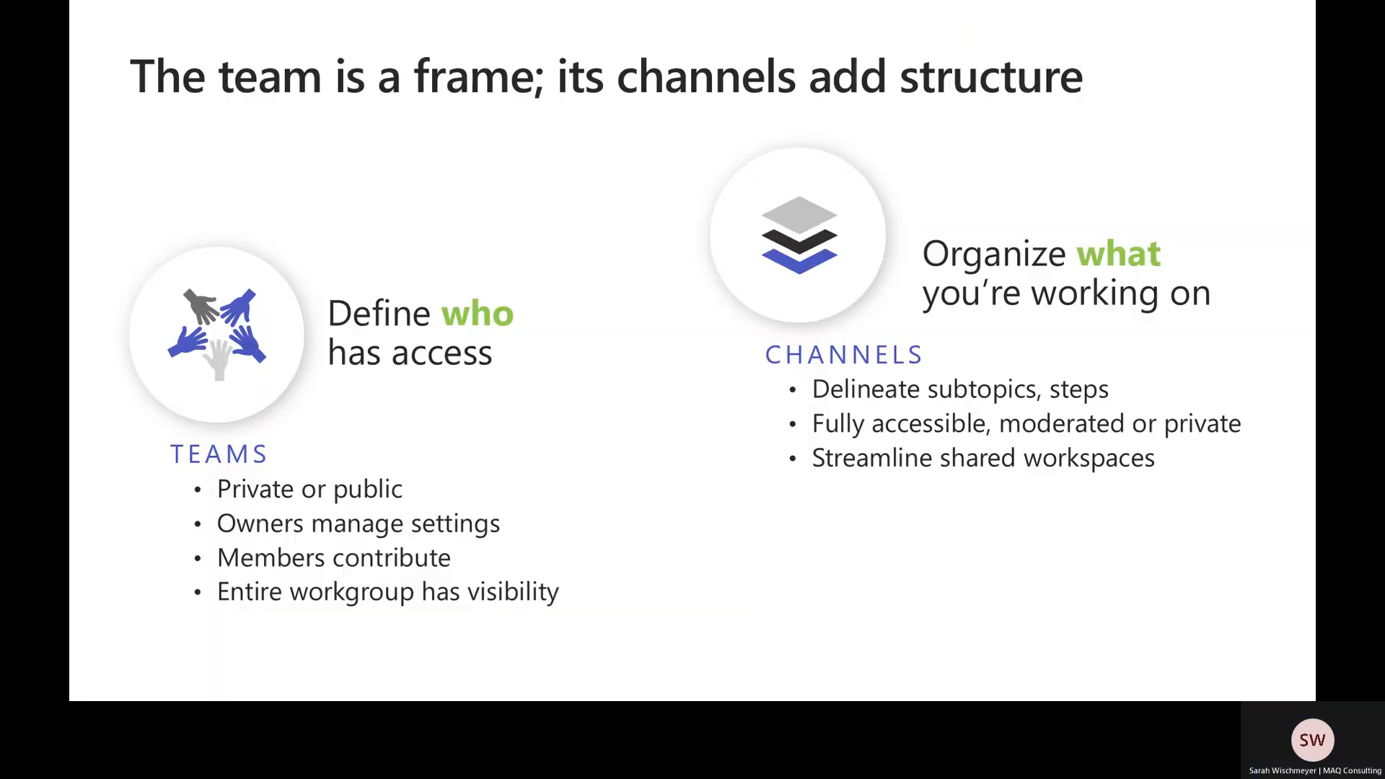
{"action": "left_click", "coordinate": [1036, 521]}
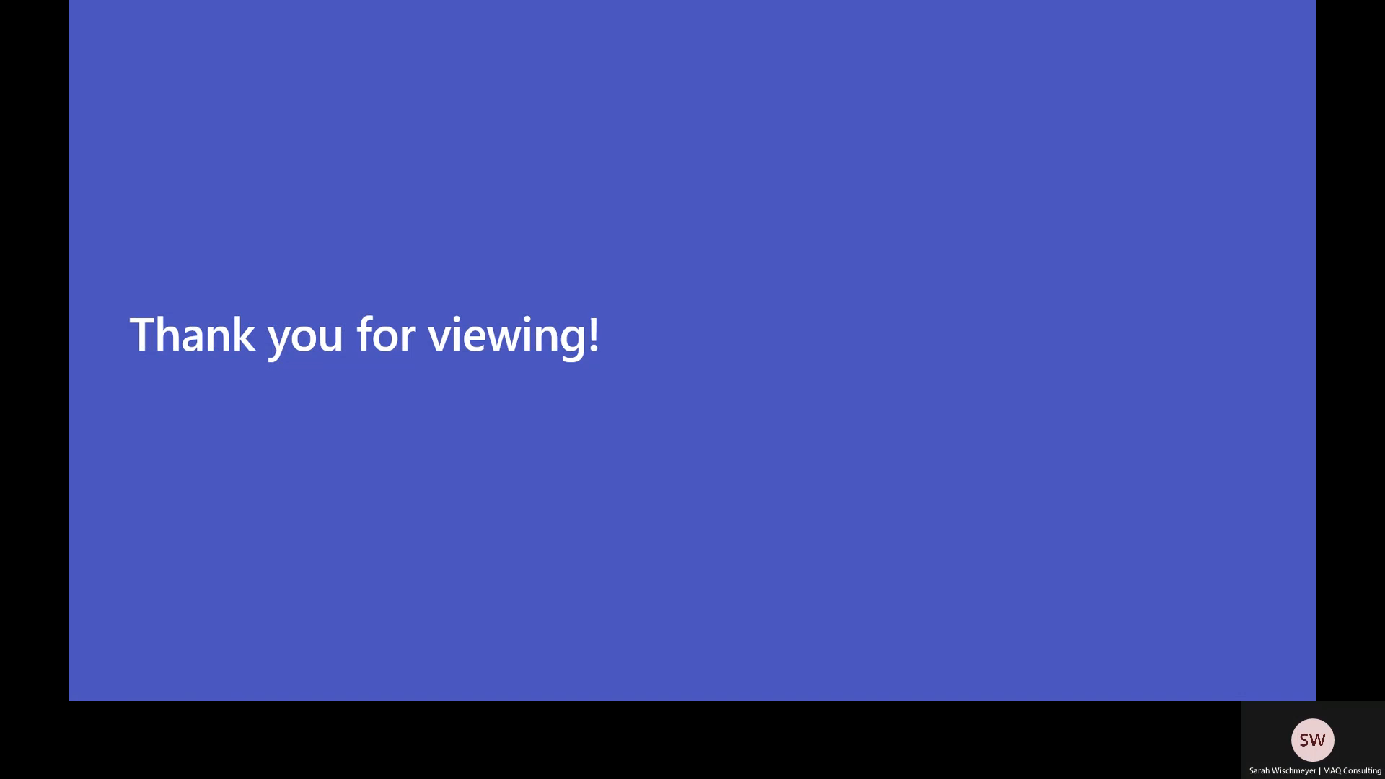
{"action": "key", "text": "Right"}
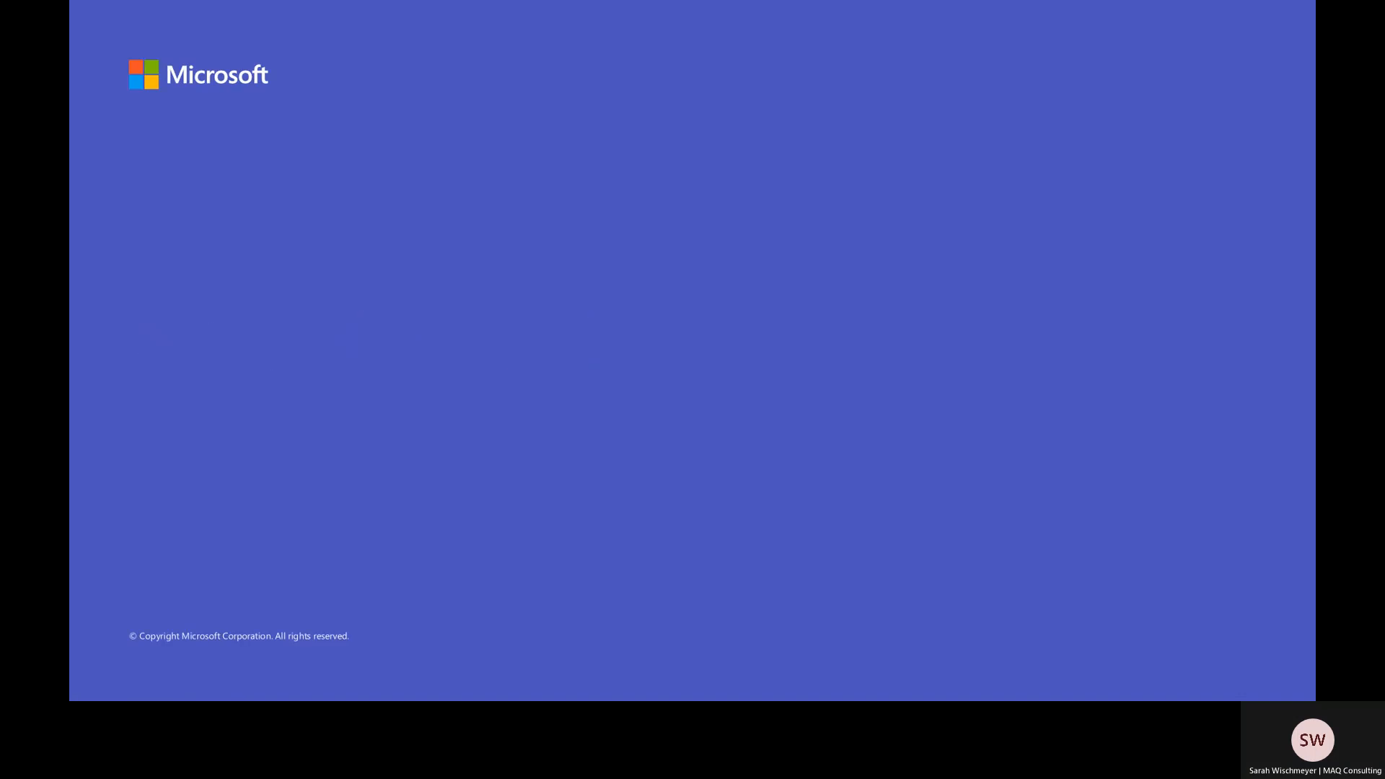